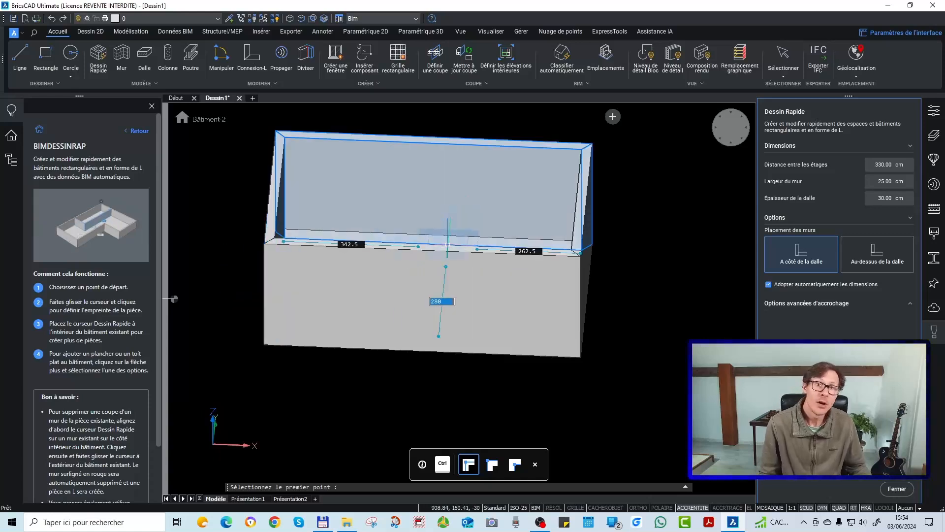
Step: End the quick building drawing and erase the entire existing building, including its walls and slab
{"action": "scroll", "coordinate": [454, 268], "scroll_direction": "down", "scroll_amount": 3}
{"action": "middle_click_drag", "start_coordinate": [454, 267], "coordinate": [475, 291], "text": "shift"}
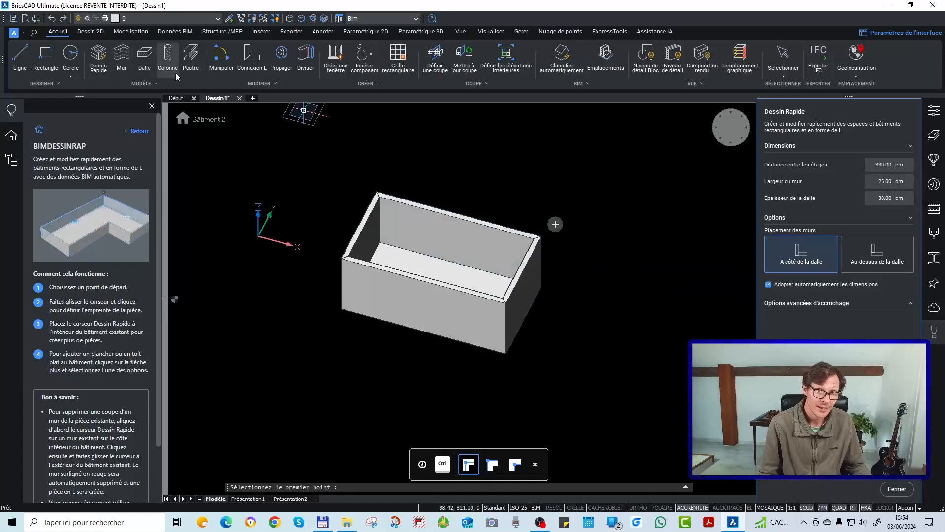
{"action": "key", "text": "Escape"}
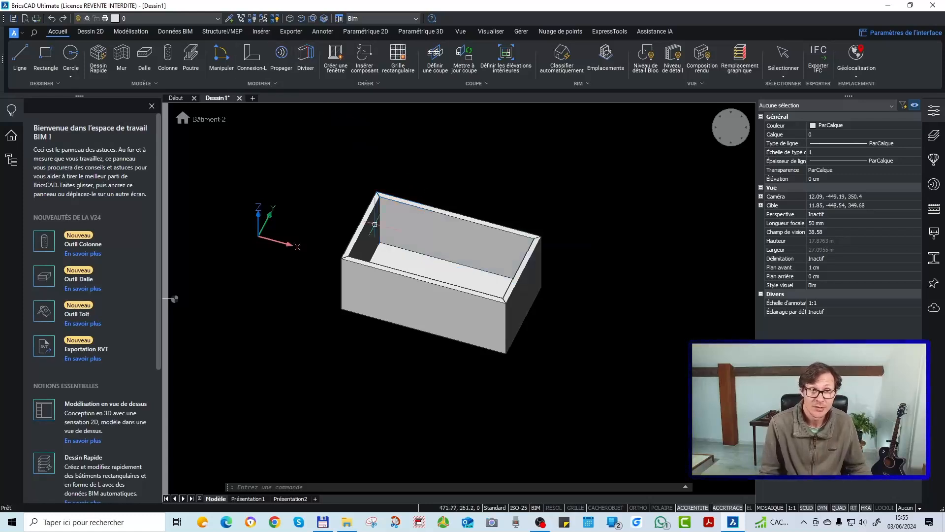
{"action": "mouse_move", "coordinate": [444, 251]}
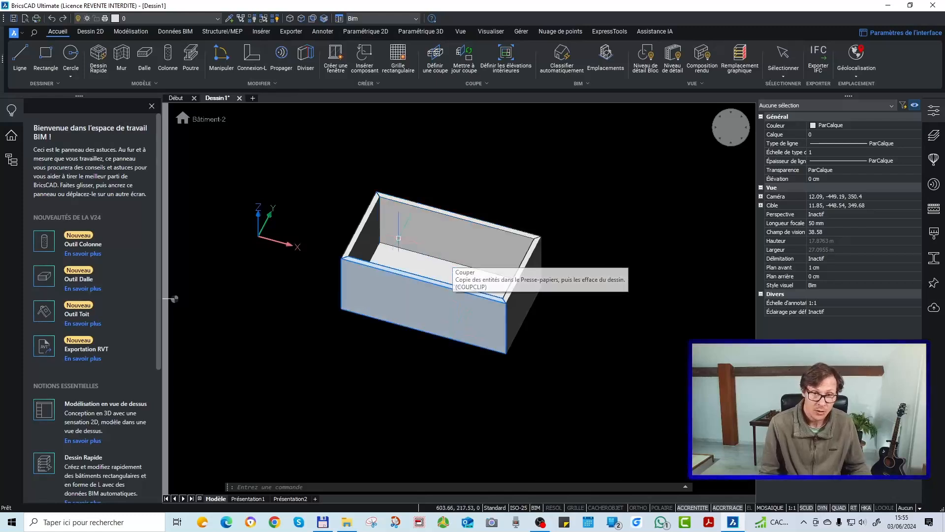
{"action": "left_click", "coordinate": [338, 190]}
{"action": "left_click", "coordinate": [665, 381]}
{"action": "key", "text": "Delete"}
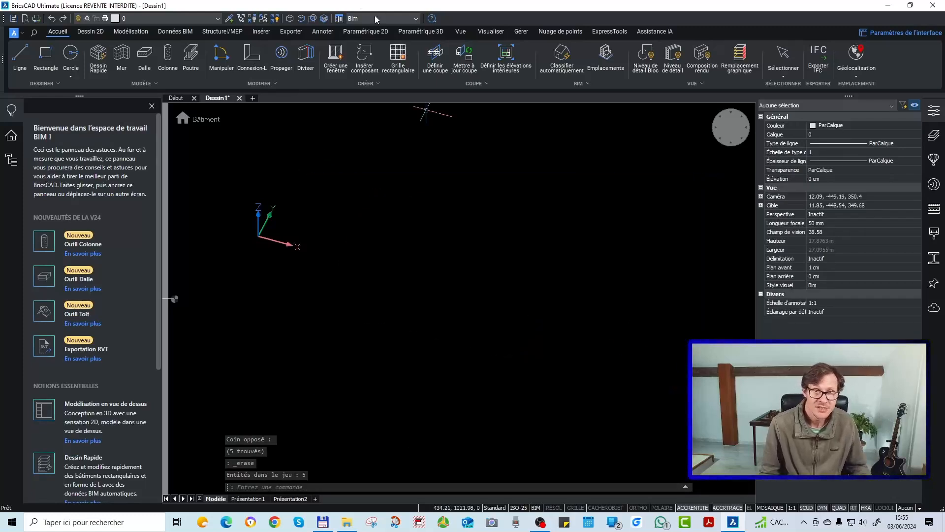
Step: Try the perspective projection on the empty model and return to parallel projection
{"action": "left_click", "coordinate": [460, 32]}
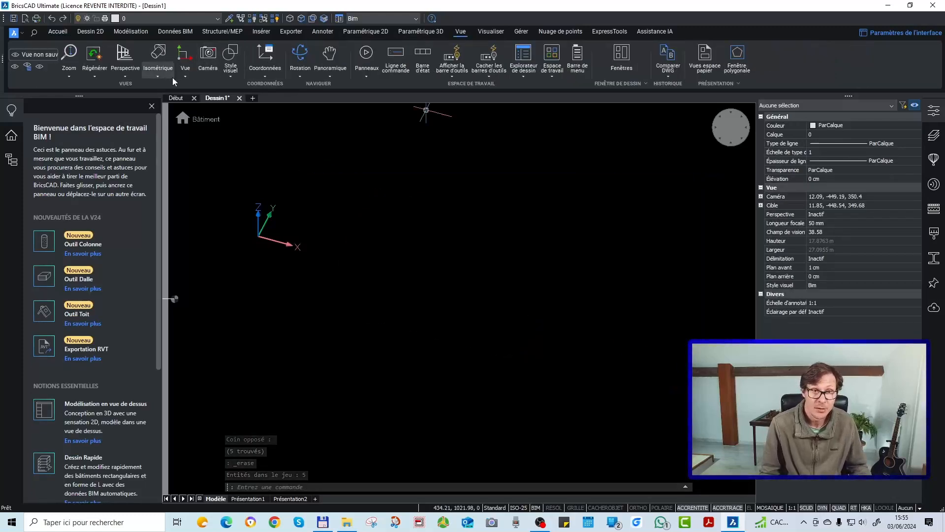
{"action": "left_click", "coordinate": [125, 55]}
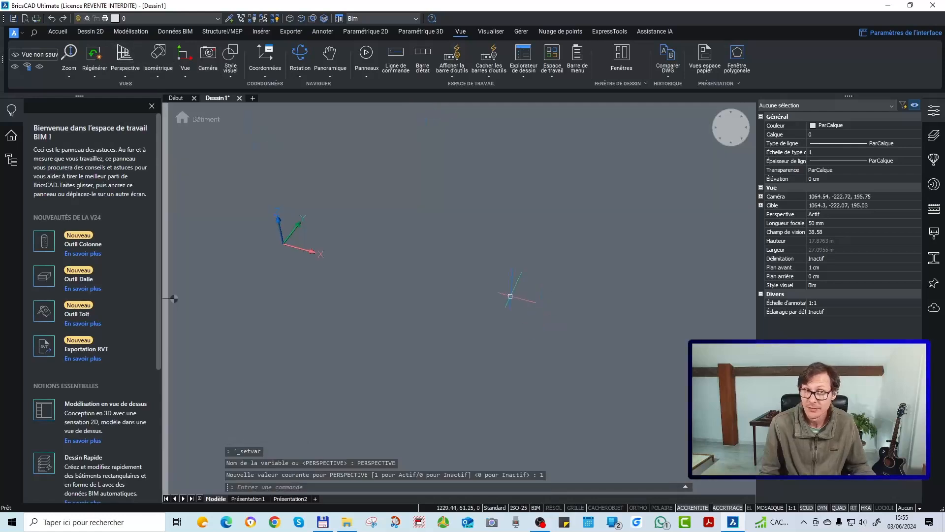
{"action": "left_click", "coordinate": [131, 66]}
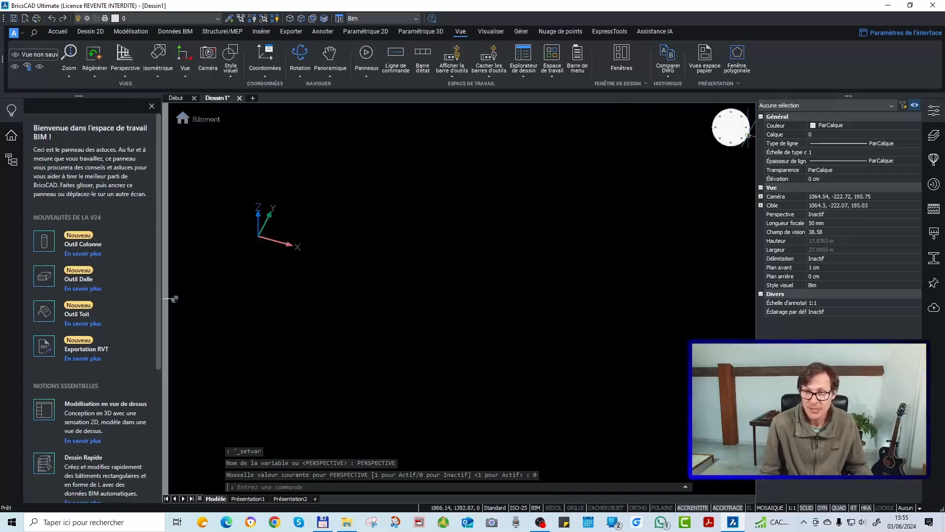
Step: Switch to the top view and draw one elongated rectangular building between two opposite corners with Quick Draw
{"action": "left_click", "coordinate": [731, 128]}
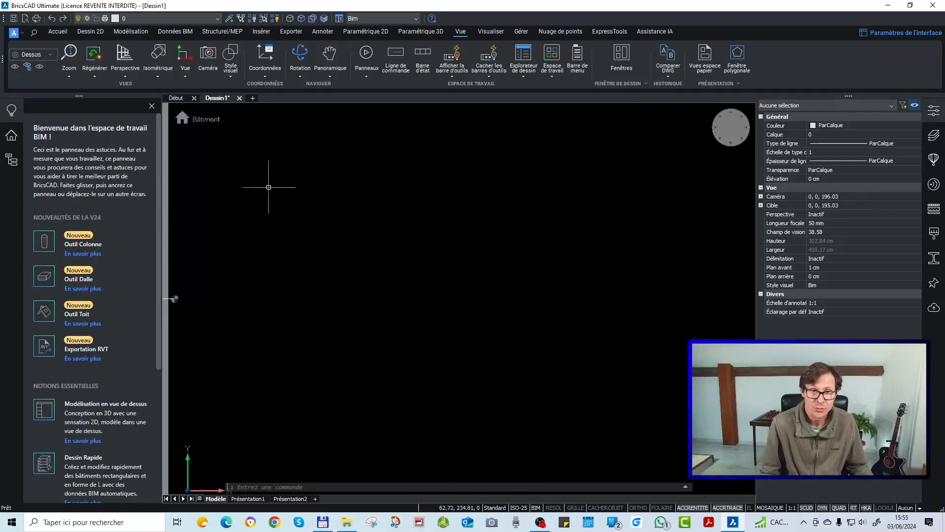
{"action": "left_click", "coordinate": [62, 34]}
{"action": "left_click", "coordinate": [98, 57]}
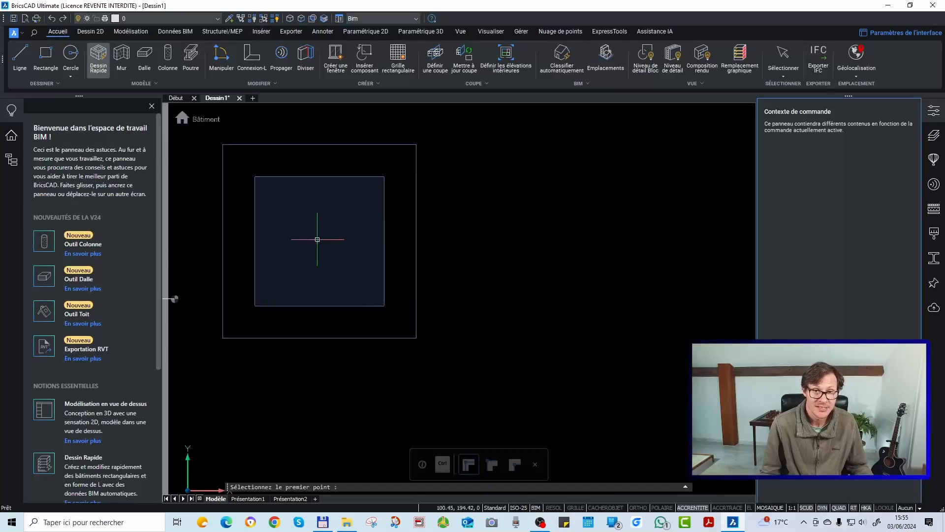
{"action": "left_click", "coordinate": [284, 205]}
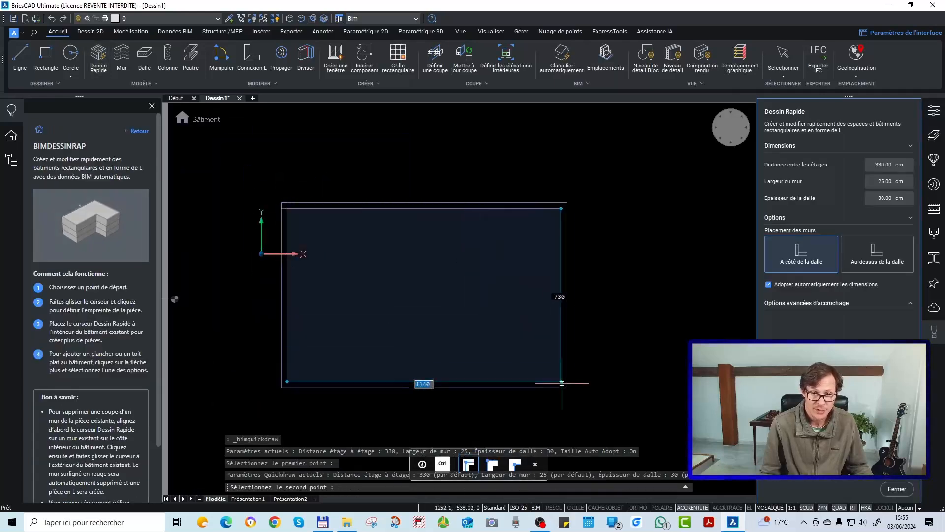
{"action": "left_click", "coordinate": [588, 353]}
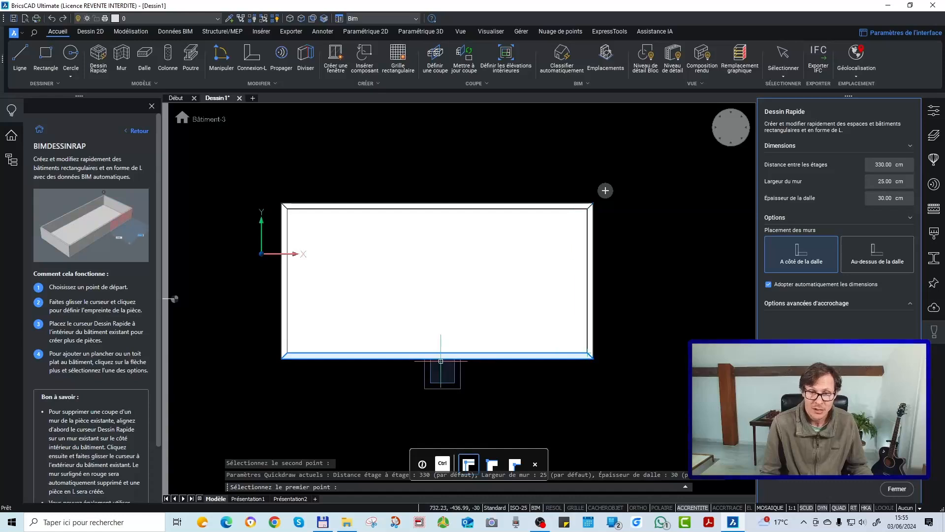
{"action": "key", "text": "Escape"}
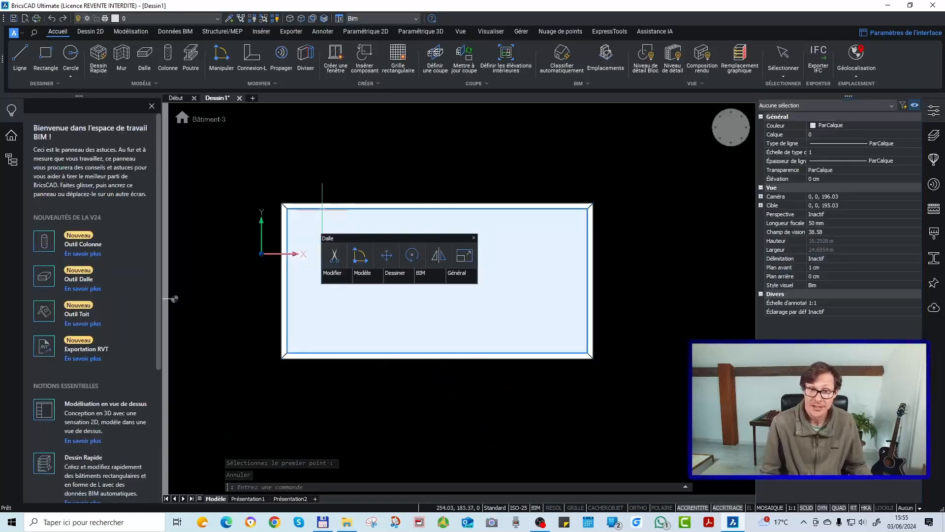
Step: Examine the building in 3D with perspective projection on and off, and return to the top view
{"action": "middle_click_drag", "start_coordinate": [363, 348], "coordinate": [323, 269], "text": "shift"}
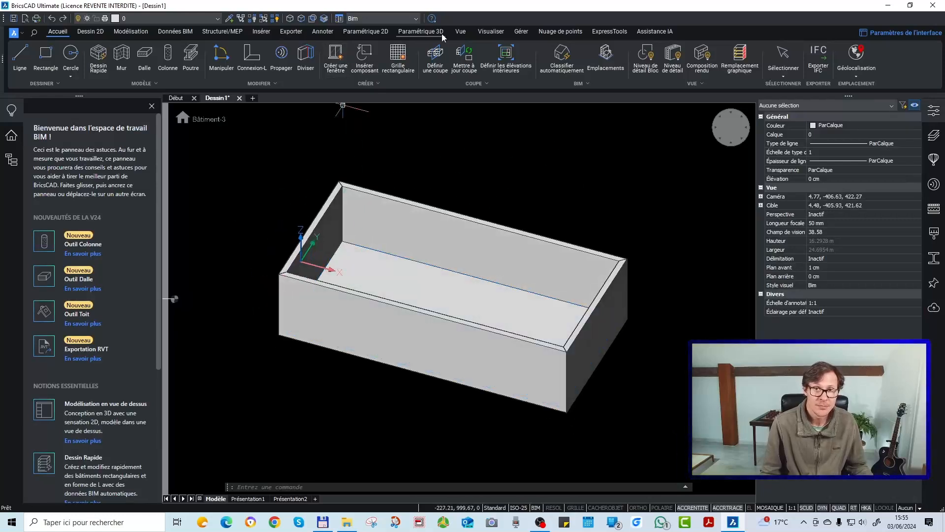
{"action": "left_click", "coordinate": [456, 34]}
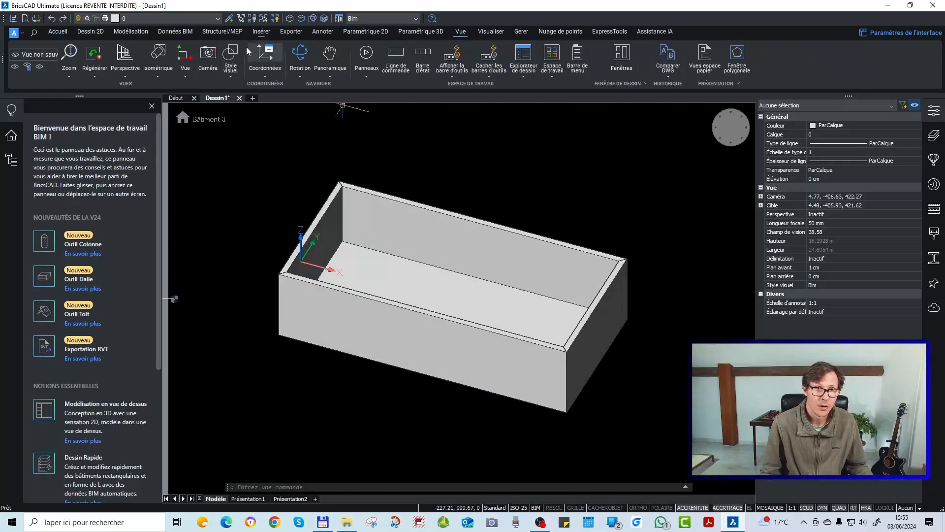
{"action": "left_click", "coordinate": [126, 63]}
{"action": "middle_click_drag", "start_coordinate": [497, 365], "coordinate": [517, 377], "text": "shift"}
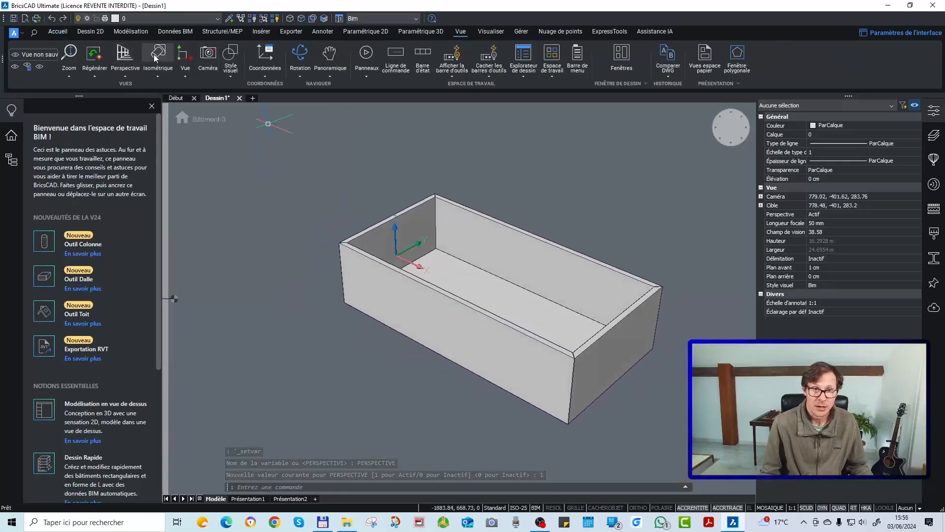
{"action": "left_click", "coordinate": [126, 58]}
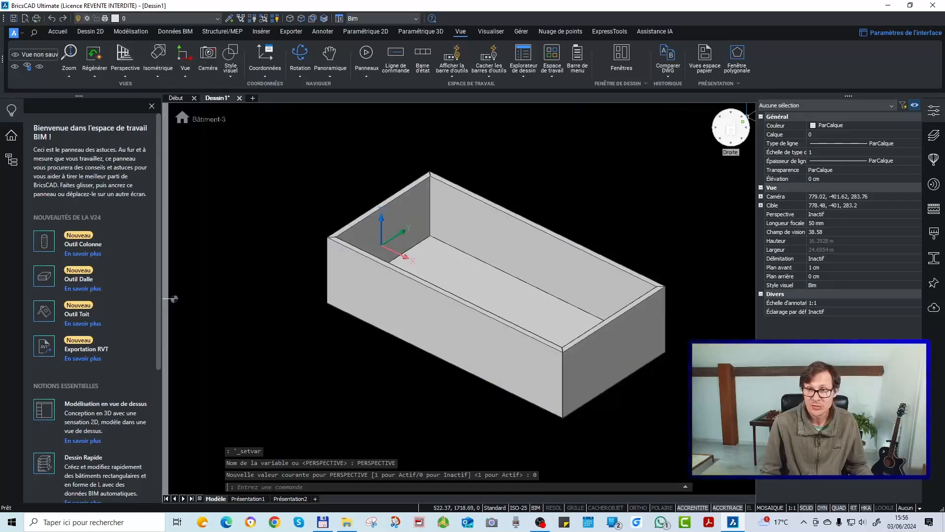
{"action": "left_click", "coordinate": [732, 129]}
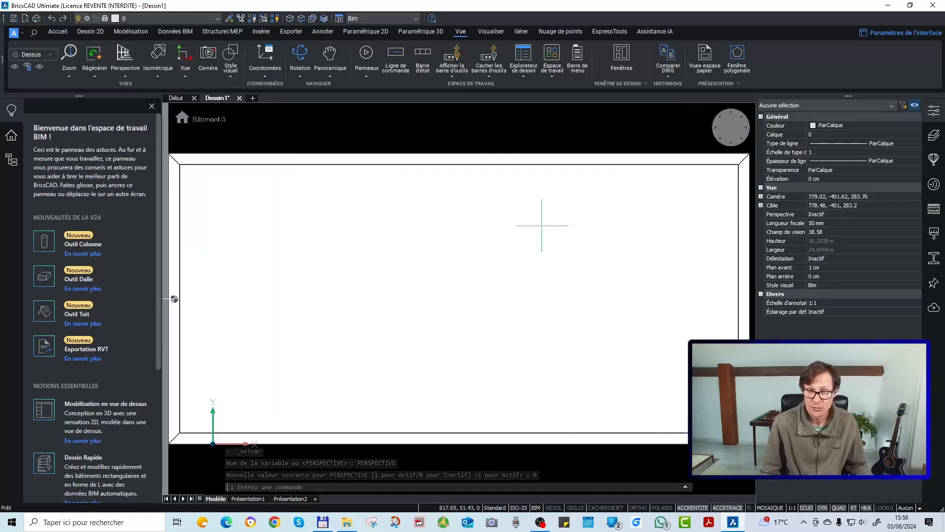
{"action": "scroll", "coordinate": [574, 211], "scroll_direction": "up", "scroll_amount": 2}
{"action": "scroll", "coordinate": [575, 211], "scroll_direction": "down", "scroll_amount": 2}
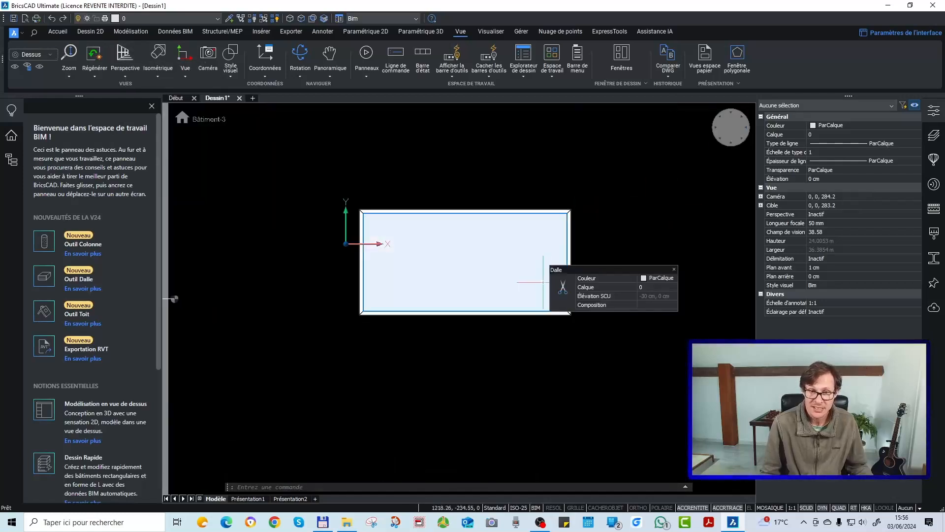
{"action": "scroll", "coordinate": [481, 287], "scroll_direction": "up", "scroll_amount": 2}
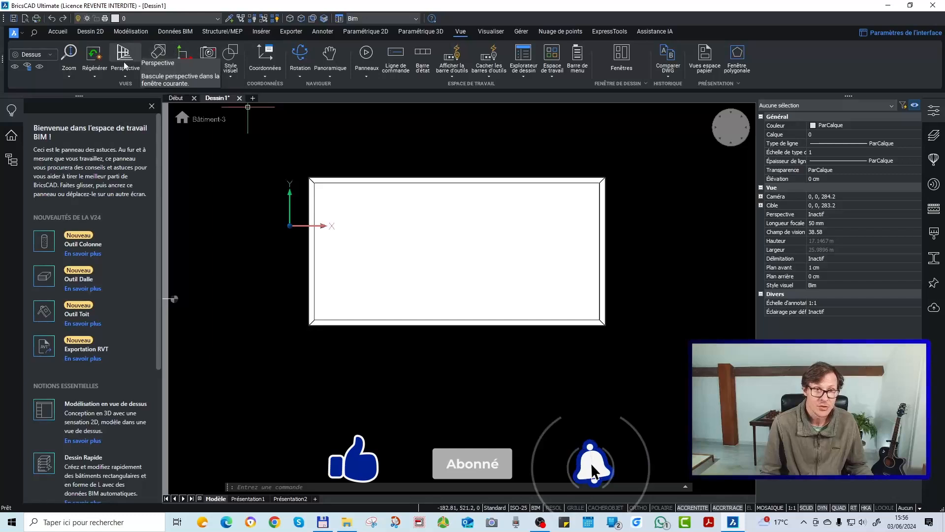
Step: Draw a single wall, 25 cm thick and 330 cm high, extending about 118 cm along X from the building's far corner
{"action": "left_click", "coordinate": [59, 32]}
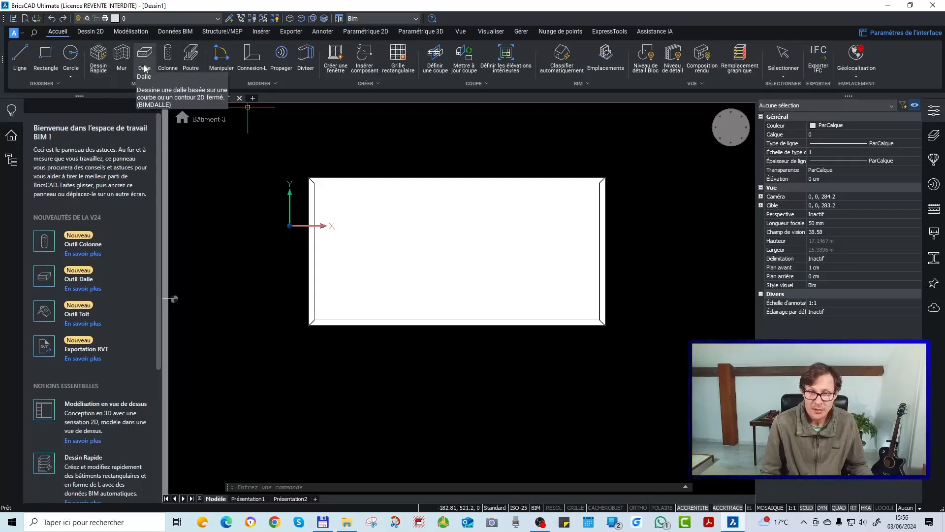
{"action": "left_click", "coordinate": [121, 56]}
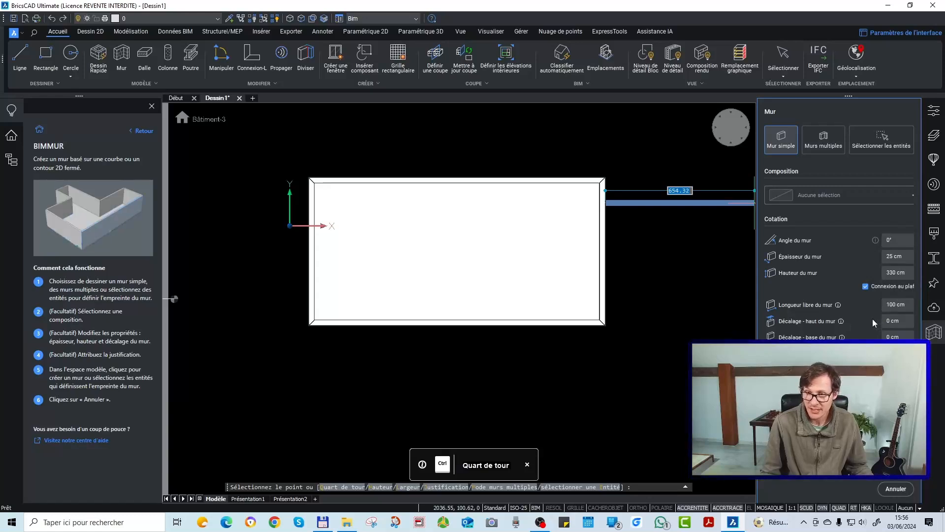
{"action": "scroll", "coordinate": [630, 185], "scroll_direction": "up", "scroll_amount": 5}
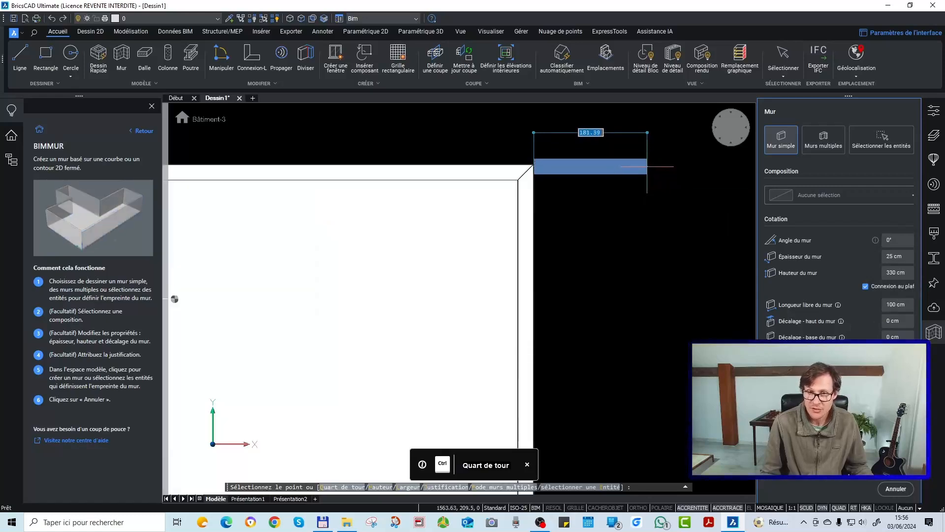
{"action": "left_click", "coordinate": [607, 172]}
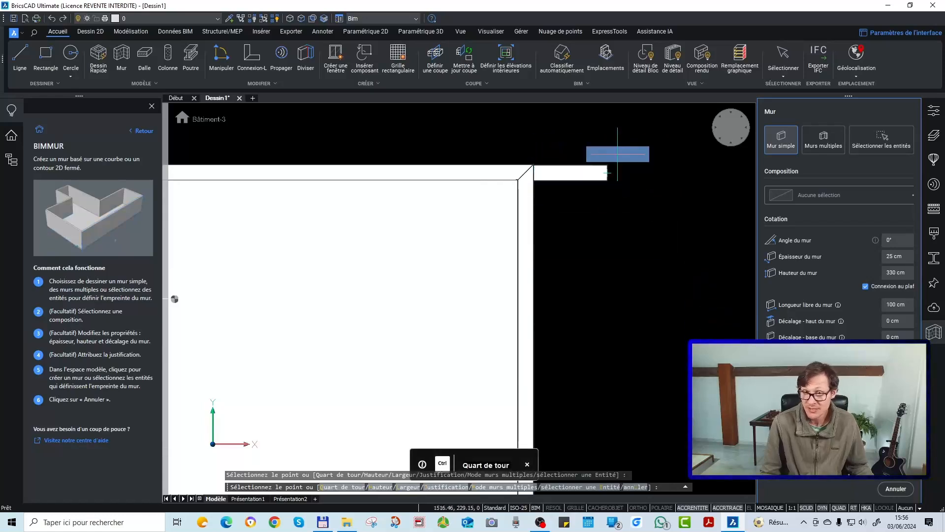
{"action": "key", "text": "Escape"}
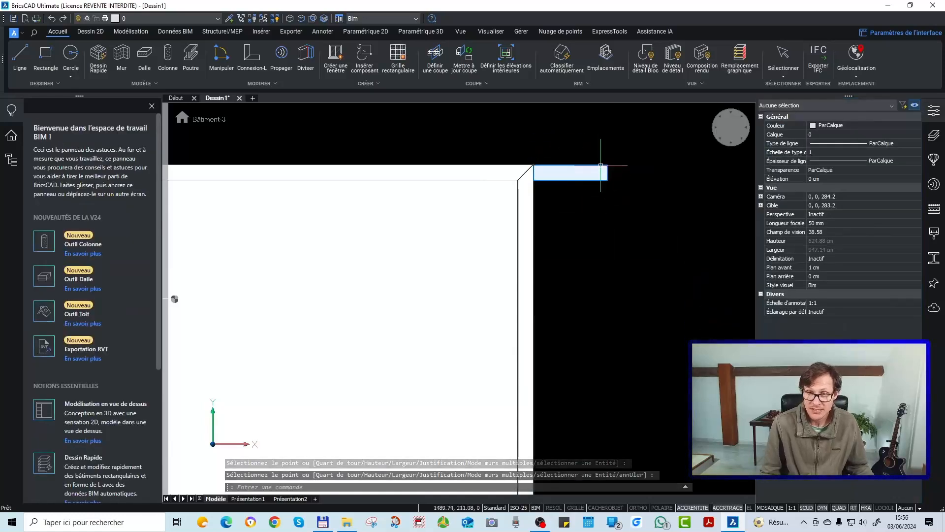
Step: Review the BIM properties of the short added wall and delete that wall
{"action": "left_click", "coordinate": [601, 166]}
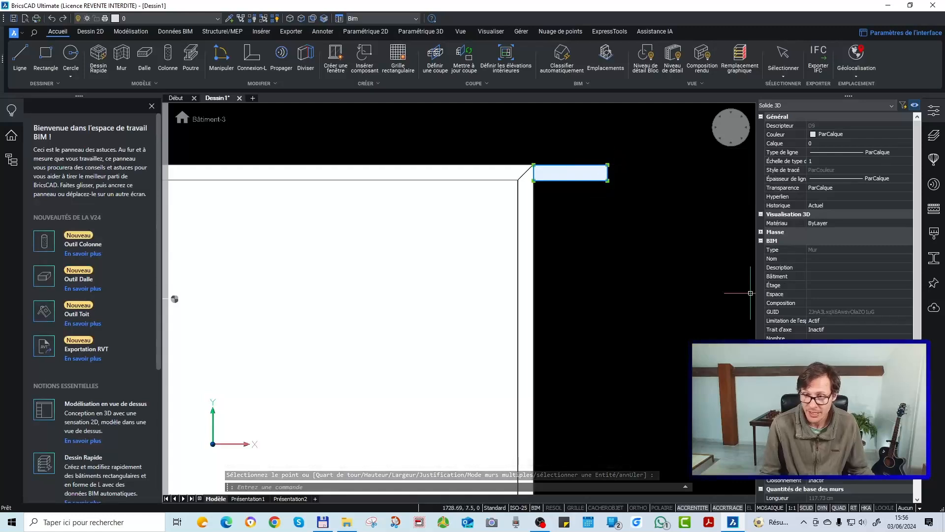
{"action": "scroll", "coordinate": [824, 326], "scroll_direction": "down", "scroll_amount": 3}
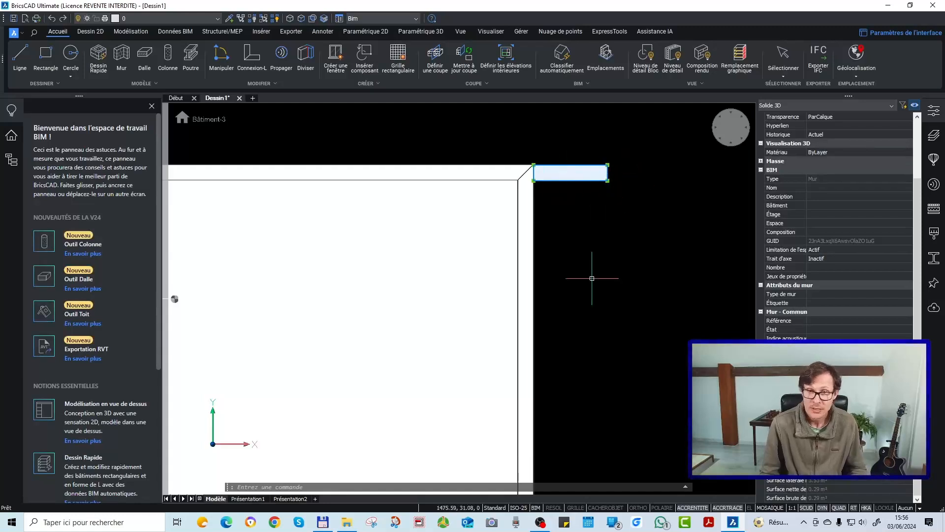
{"action": "key", "text": "Delete"}
Step: Start a beam at the midpoint of the rear long wall's top edge, with a rectangular profile 40 cm high and 20 cm wide
{"action": "scroll", "coordinate": [601, 288], "scroll_direction": "down", "scroll_amount": 4}
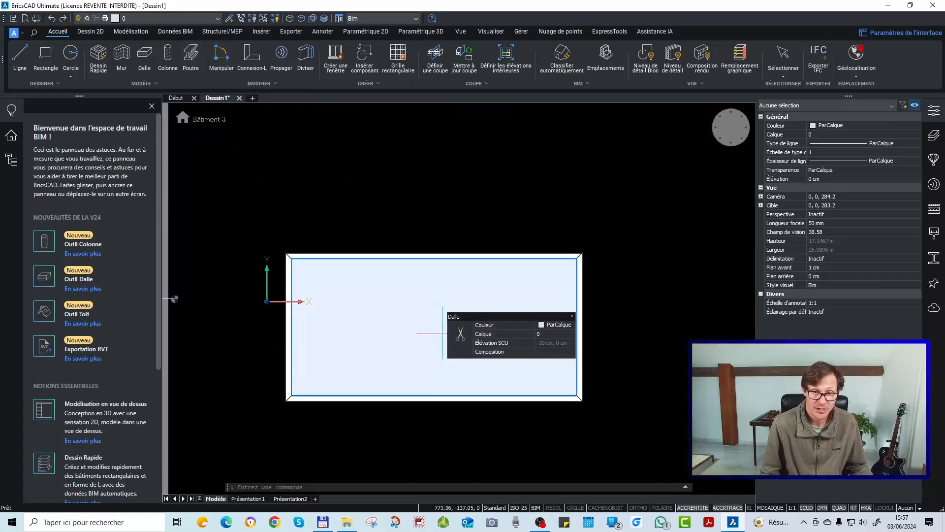
{"action": "middle_click_drag", "start_coordinate": [433, 326], "coordinate": [450, 290], "text": "shift"}
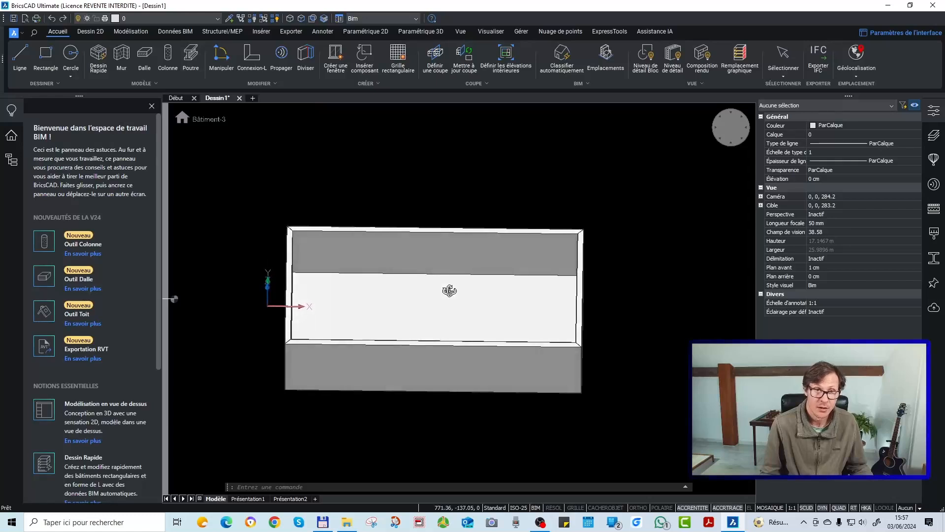
{"action": "left_click", "coordinate": [190, 57]}
{"action": "left_click", "coordinate": [435, 230]}
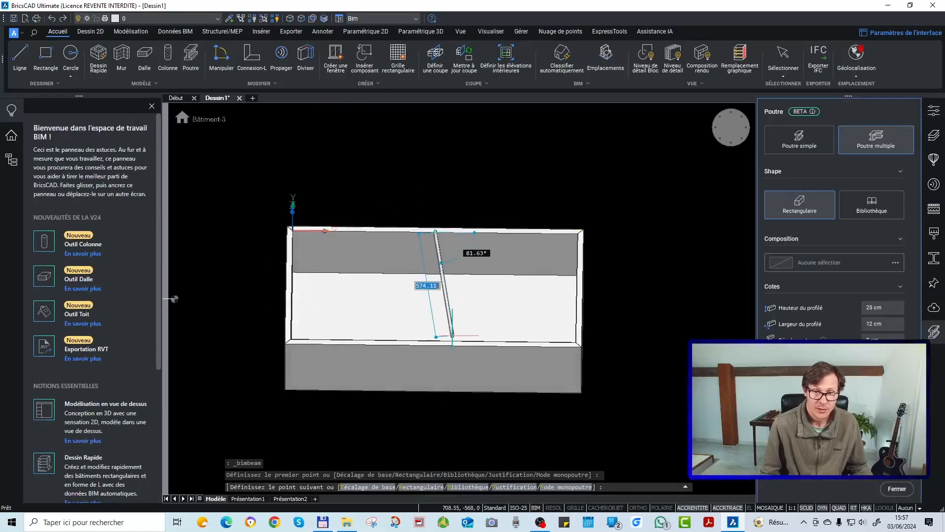
{"action": "middle_click_drag", "start_coordinate": [443, 316], "coordinate": [625, 309], "text": "shift"}
{"action": "scroll", "coordinate": [528, 269], "scroll_direction": "up", "scroll_amount": 5}
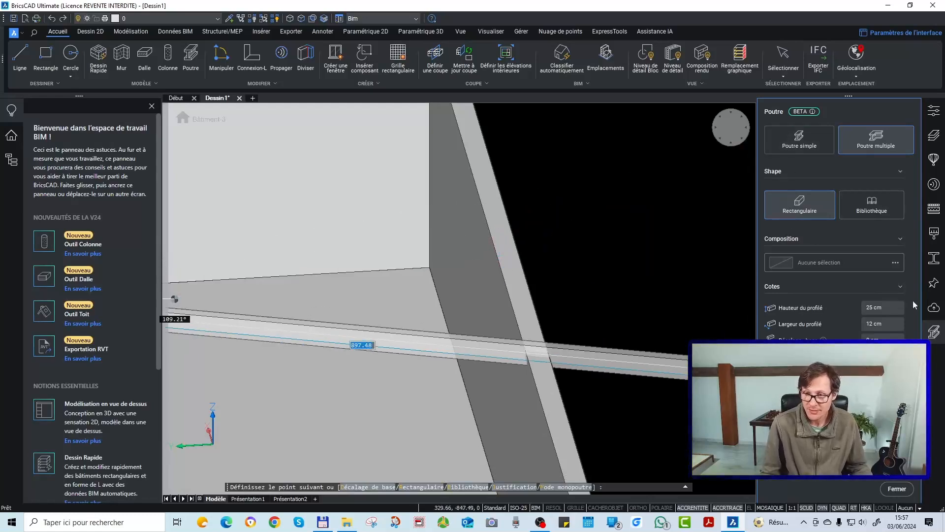
{"action": "left_click", "coordinate": [887, 311]}
{"action": "type", "text": "40 cm"}
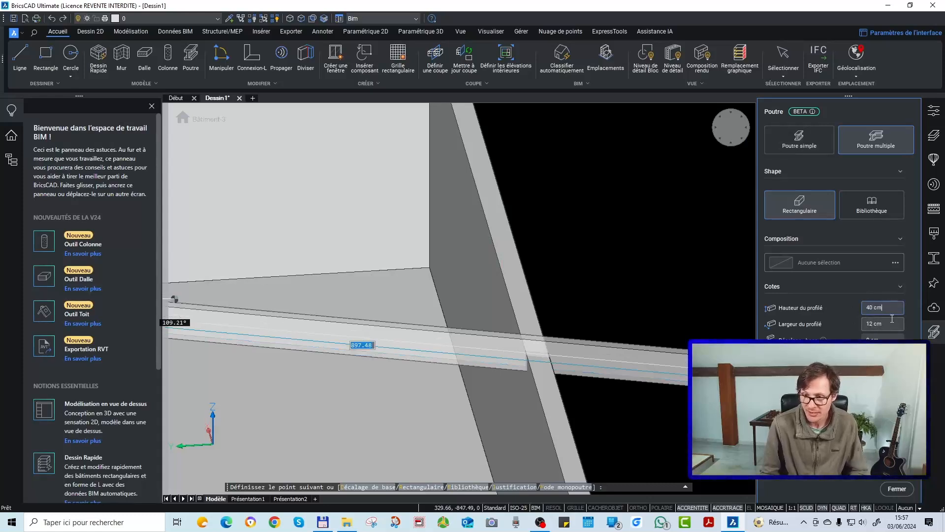
{"action": "left_click", "coordinate": [890, 325]}
{"action": "type", "text": "20 cm"}
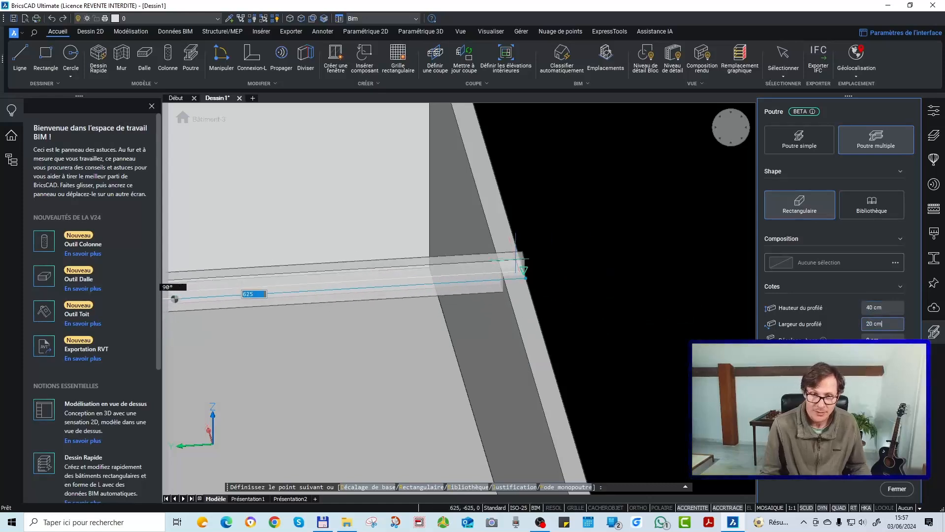
Step: Finish the beam perpendicular to the walls on top of the opposite long wall, 625 cm away, and end the beam command
{"action": "left_click", "coordinate": [496, 266]}
{"action": "scroll", "coordinate": [549, 279], "scroll_direction": "down", "scroll_amount": 5}
{"action": "key", "text": "Return"}
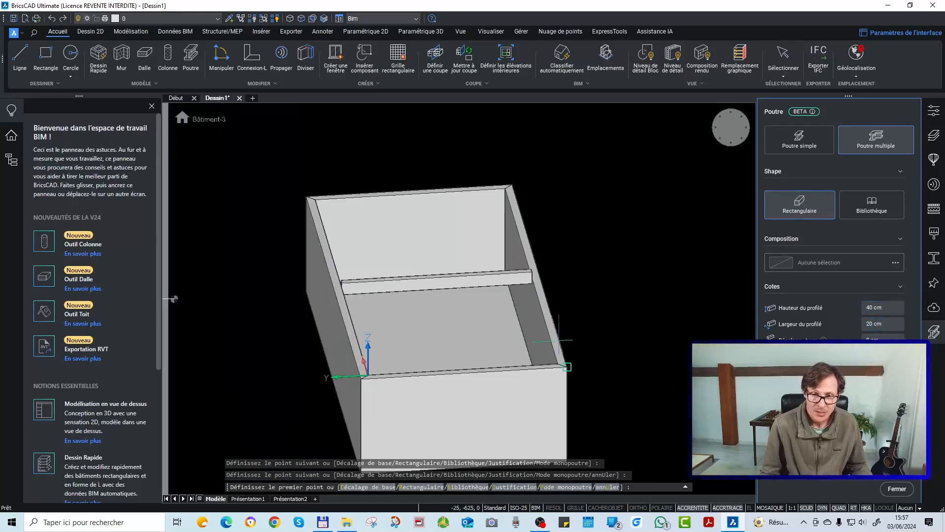
{"action": "middle_click_drag", "start_coordinate": [571, 334], "coordinate": [432, 303], "text": "shift"}
{"action": "scroll", "coordinate": [404, 219], "scroll_direction": "up", "scroll_amount": 3}
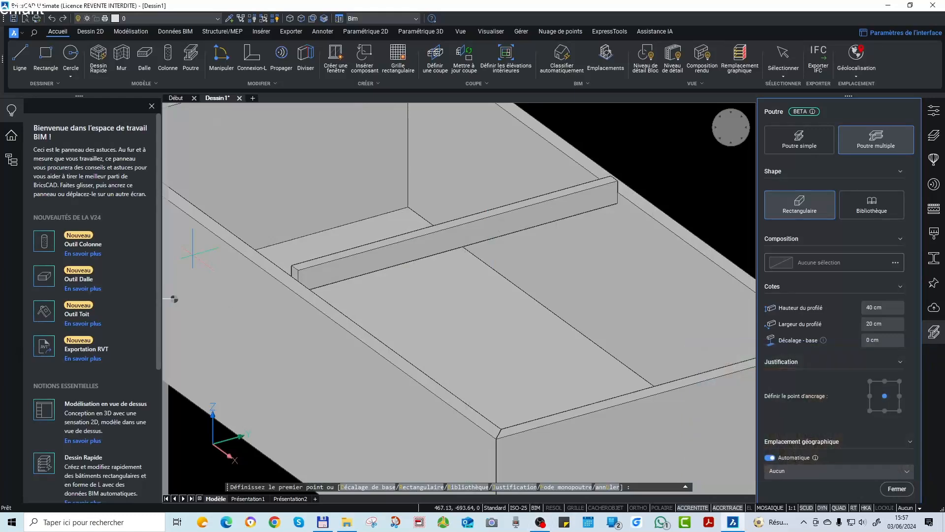
{"action": "scroll", "coordinate": [518, 228], "scroll_direction": "down", "scroll_amount": 3}
{"action": "key", "text": "Escape"}
{"action": "key", "text": "Escape"}
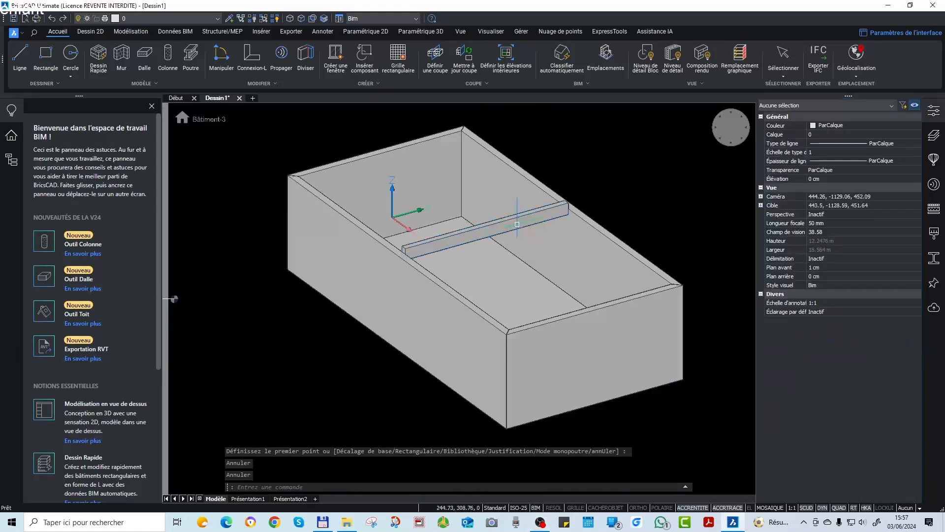
Step: Review the beam's BIM properties, including its profile, common attributes and the options for the external setting, leaving them unchanged
{"action": "scroll", "coordinate": [517, 216], "scroll_direction": "up", "scroll_amount": 3}
{"action": "left_click", "coordinate": [517, 214]}
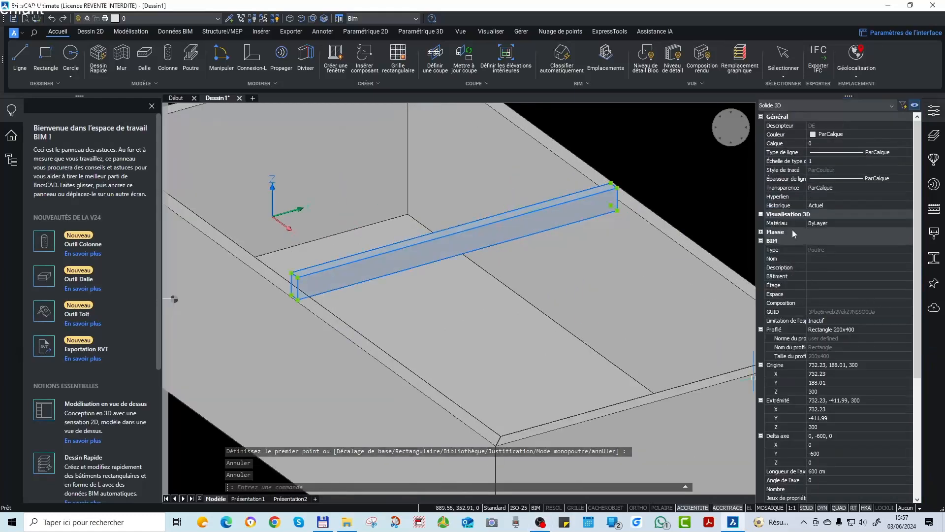
{"action": "scroll", "coordinate": [851, 352], "scroll_direction": "down", "scroll_amount": 2}
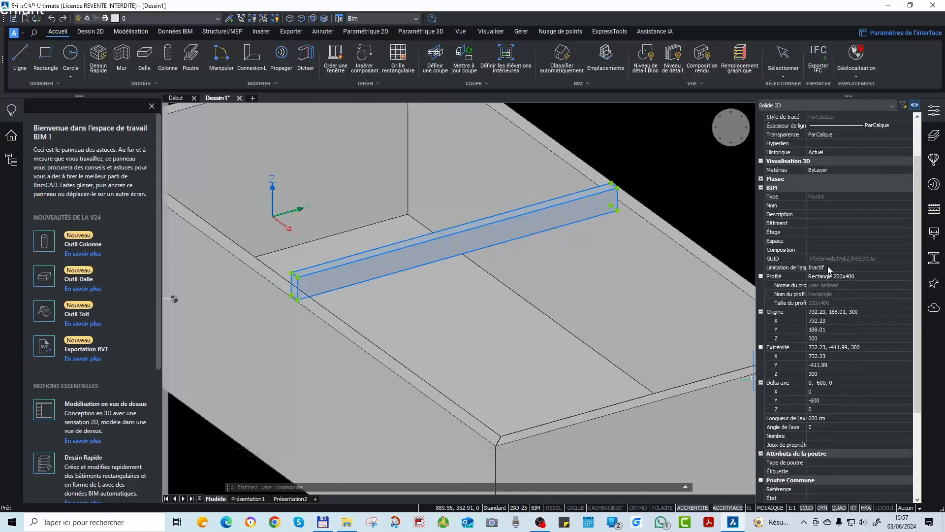
{"action": "scroll", "coordinate": [833, 384], "scroll_direction": "down", "scroll_amount": 3}
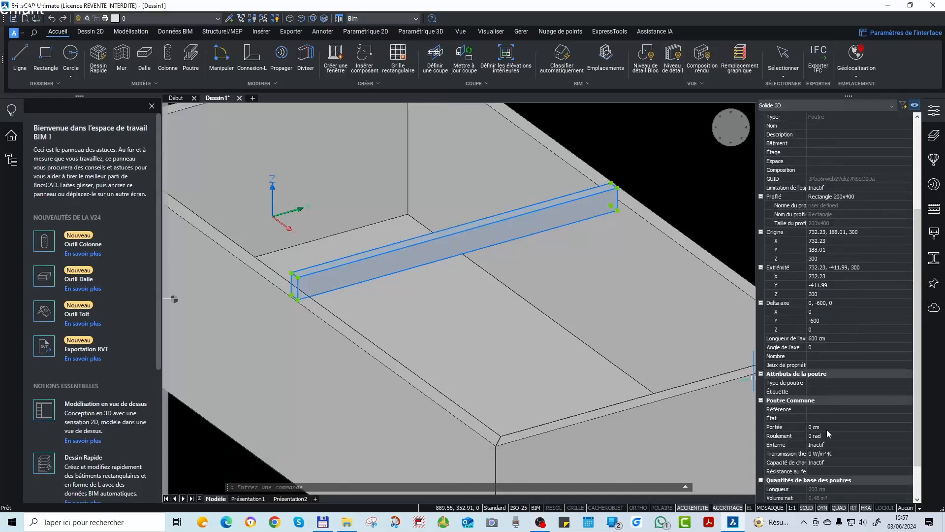
{"action": "scroll", "coordinate": [826, 429], "scroll_direction": "down", "scroll_amount": 2}
{"action": "left_click", "coordinate": [815, 367]}
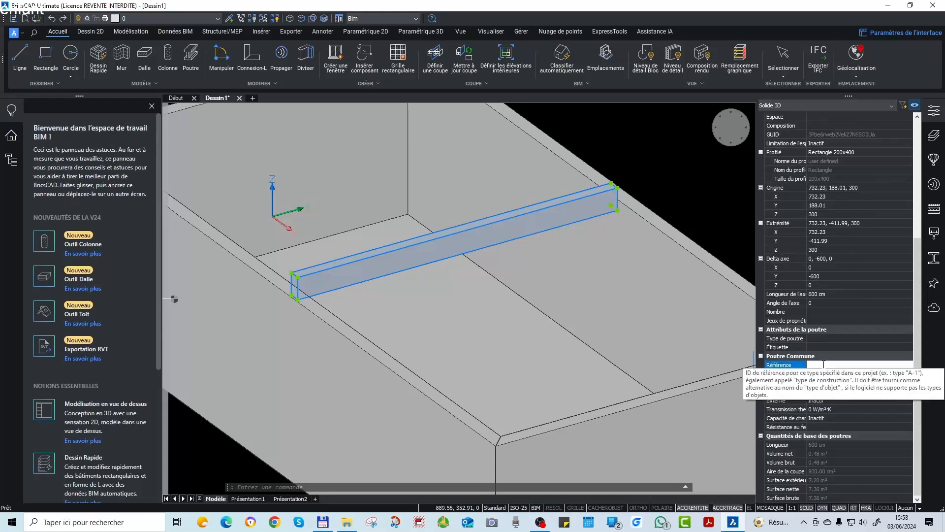
{"action": "left_click", "coordinate": [831, 398]}
{"action": "left_click", "coordinate": [849, 400]}
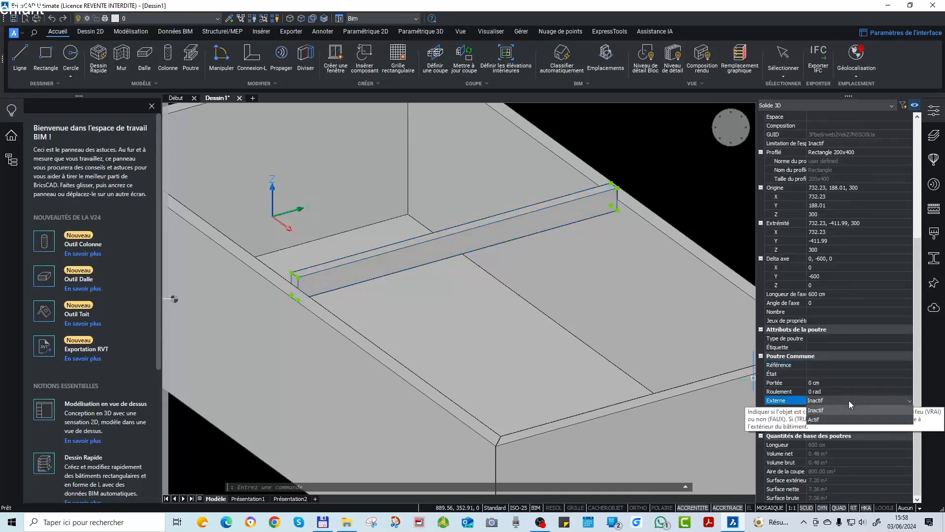
{"action": "key", "text": "Escape"}
{"action": "key", "text": "Escape"}
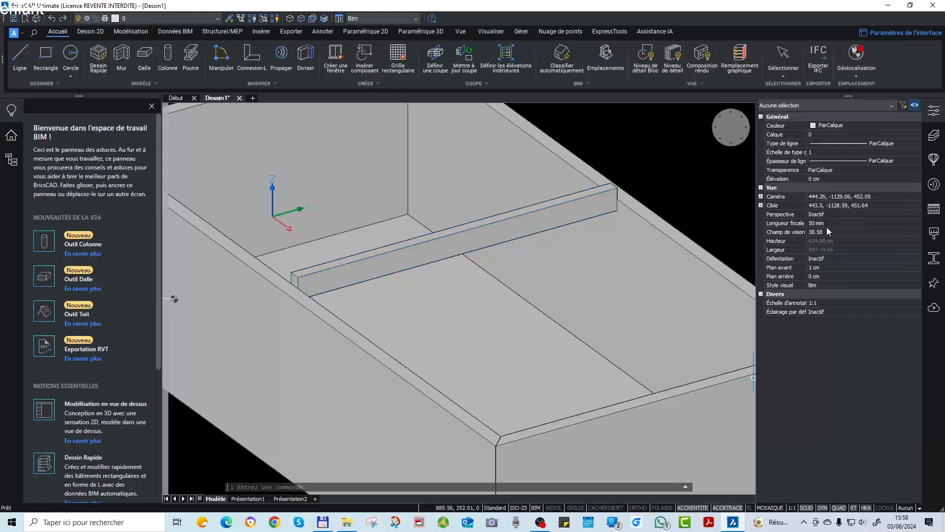
Step: Move the beam down from its upper end corner to the wall's top edge so that it sits flush with the walls
{"action": "mouse_move", "coordinate": [507, 288]}
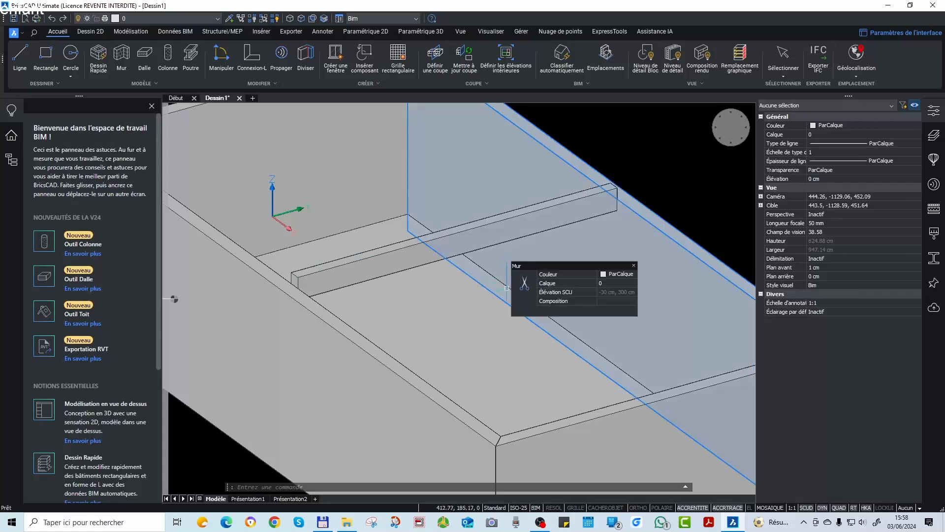
{"action": "left_click", "coordinate": [659, 177]}
{"action": "left_click", "coordinate": [658, 177]}
{"action": "scroll", "coordinate": [621, 218], "scroll_direction": "down", "scroll_amount": 3}
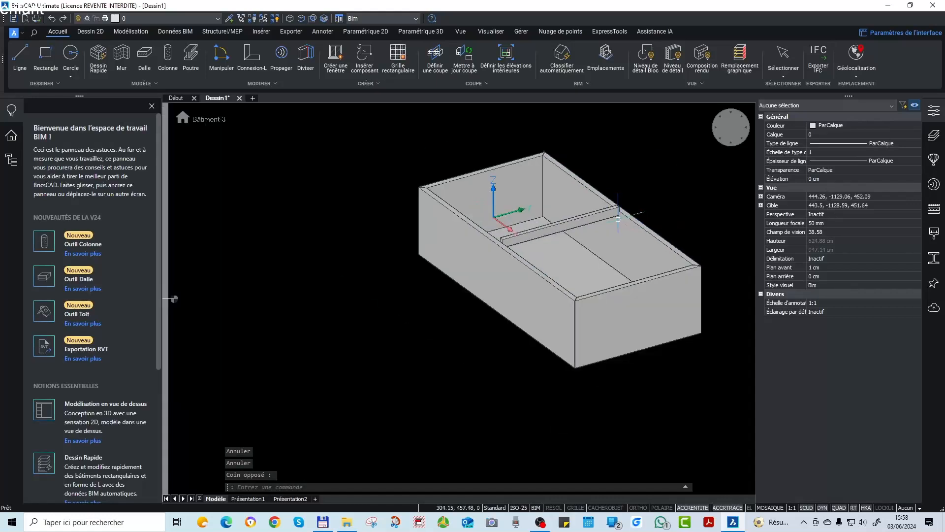
{"action": "middle_click_drag", "start_coordinate": [579, 255], "coordinate": [615, 221], "text": "shift"}
{"action": "scroll", "coordinate": [674, 172], "scroll_direction": "up", "scroll_amount": 4}
{"action": "scroll", "coordinate": [616, 182], "scroll_direction": "down", "scroll_amount": 2}
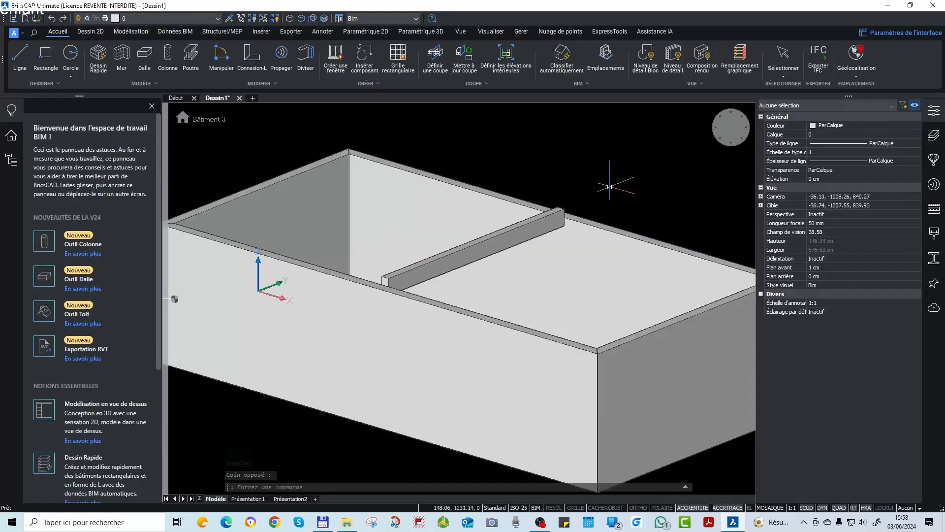
{"action": "scroll", "coordinate": [385, 282], "scroll_direction": "up", "scroll_amount": 4}
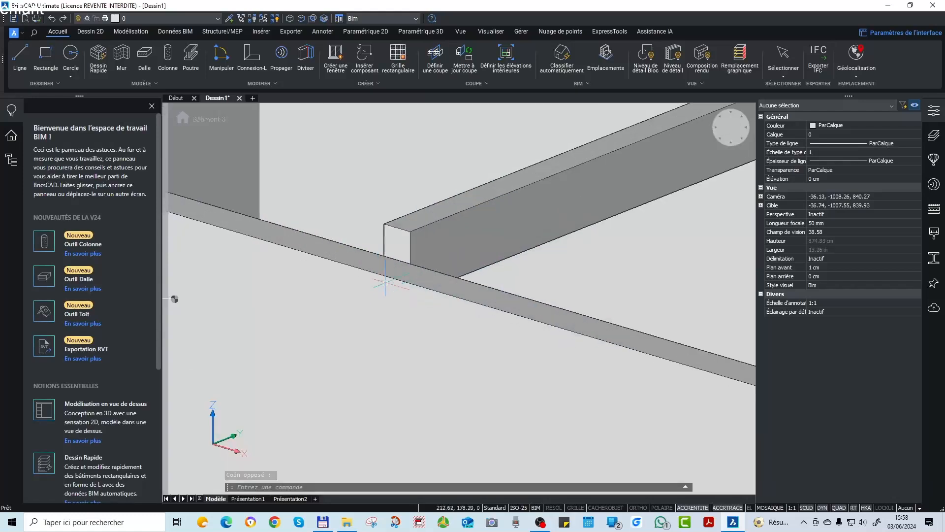
{"action": "left_click", "coordinate": [405, 240]}
{"action": "type", "text": "dp"}
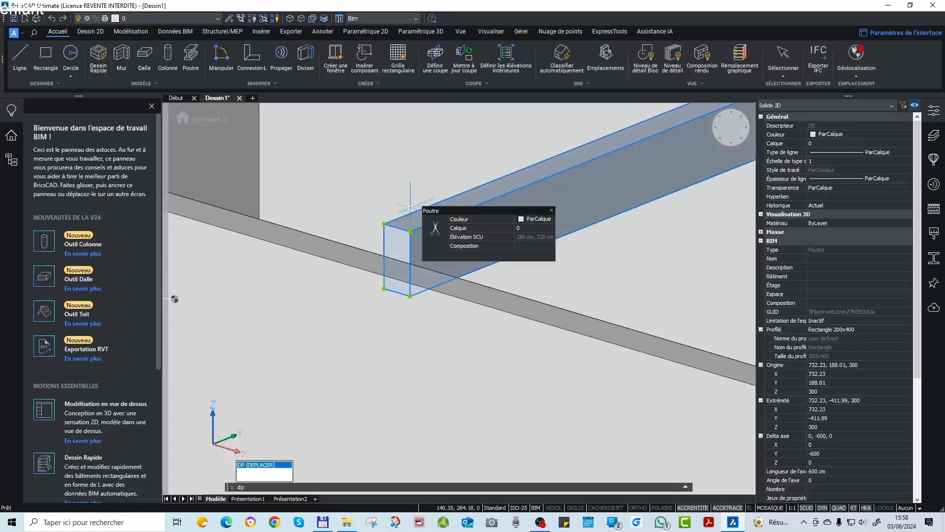
{"action": "key", "text": "Return"}
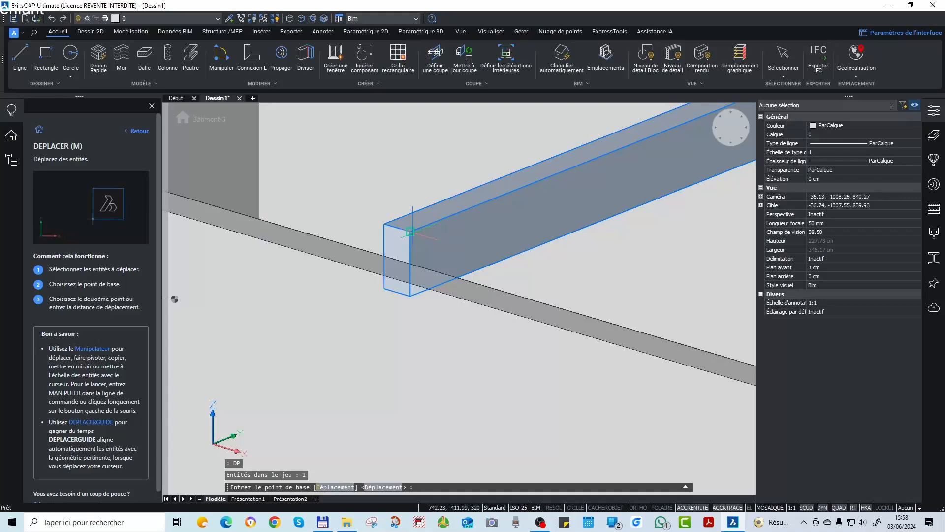
{"action": "left_click", "coordinate": [410, 230]}
{"action": "left_click", "coordinate": [410, 263]}
{"action": "scroll", "coordinate": [465, 324], "scroll_direction": "down", "scroll_amount": 4}
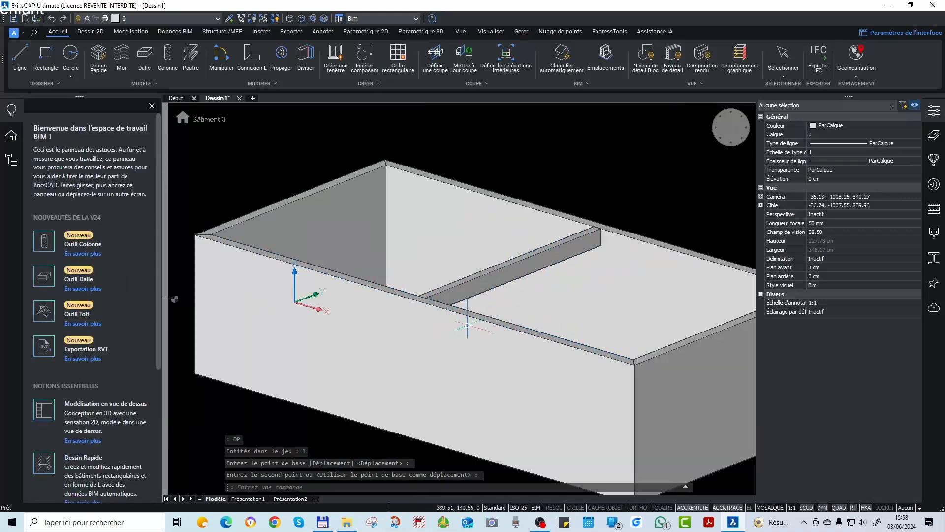
Step: Inspect the beam between the walls from several angles and switch to the top view of the building
{"action": "middle_click_drag", "start_coordinate": [618, 276], "coordinate": [648, 268], "text": "shift"}
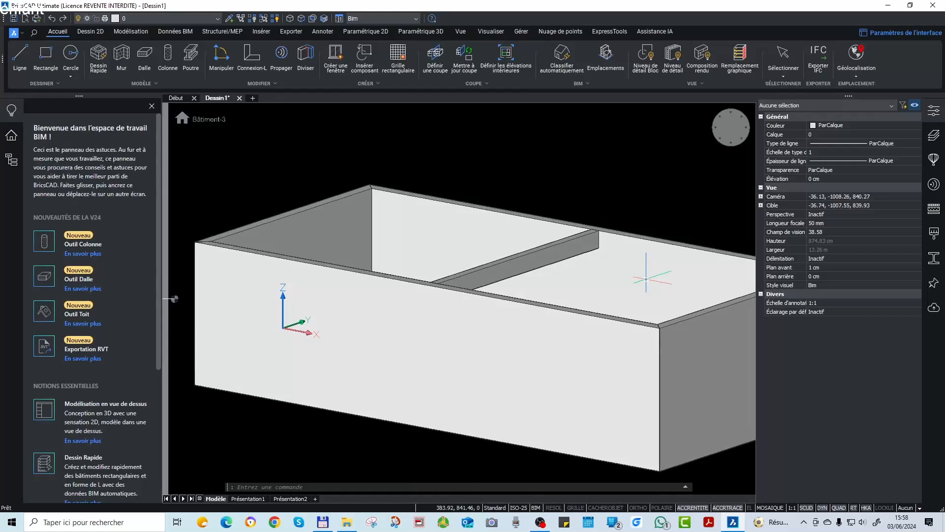
{"action": "scroll", "coordinate": [648, 268], "scroll_direction": "down", "scroll_amount": 2}
{"action": "scroll", "coordinate": [503, 274], "scroll_direction": "up", "scroll_amount": 5}
{"action": "scroll", "coordinate": [503, 273], "scroll_direction": "down", "scroll_amount": 5}
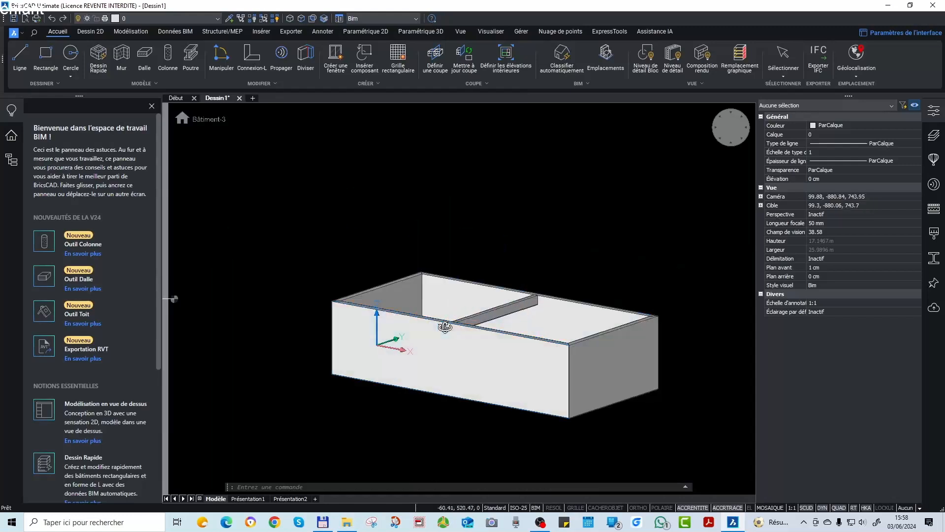
{"action": "middle_click_drag", "start_coordinate": [443, 327], "coordinate": [548, 358], "text": "shift"}
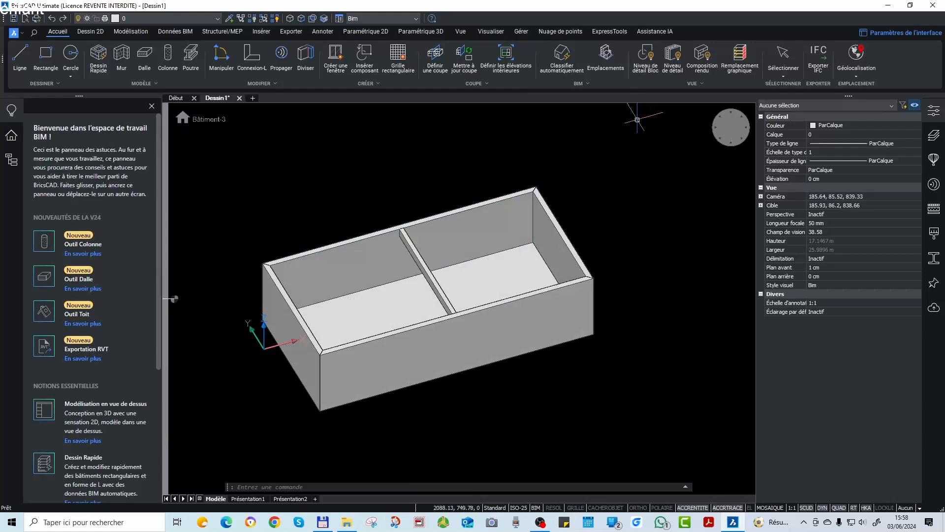
{"action": "left_click", "coordinate": [711, 138]}
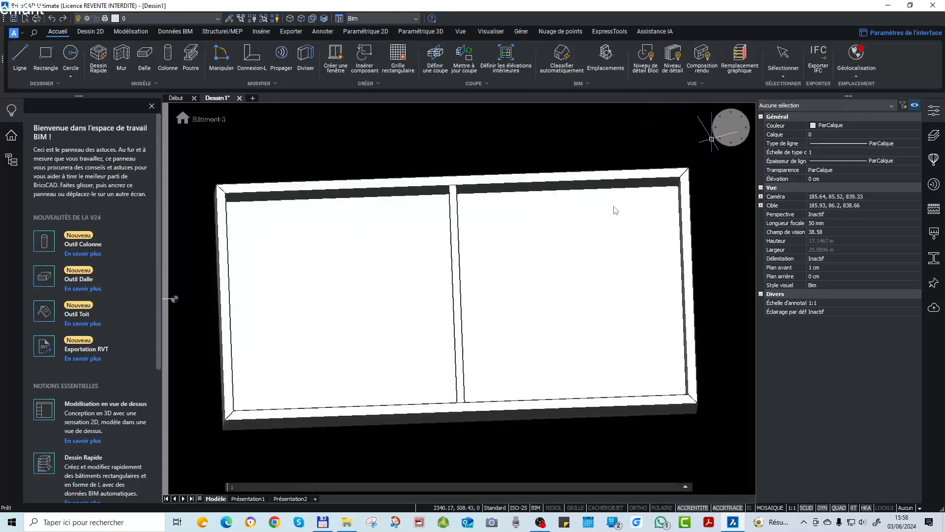
{"action": "scroll", "coordinate": [480, 291], "scroll_direction": "down", "scroll_amount": 2}
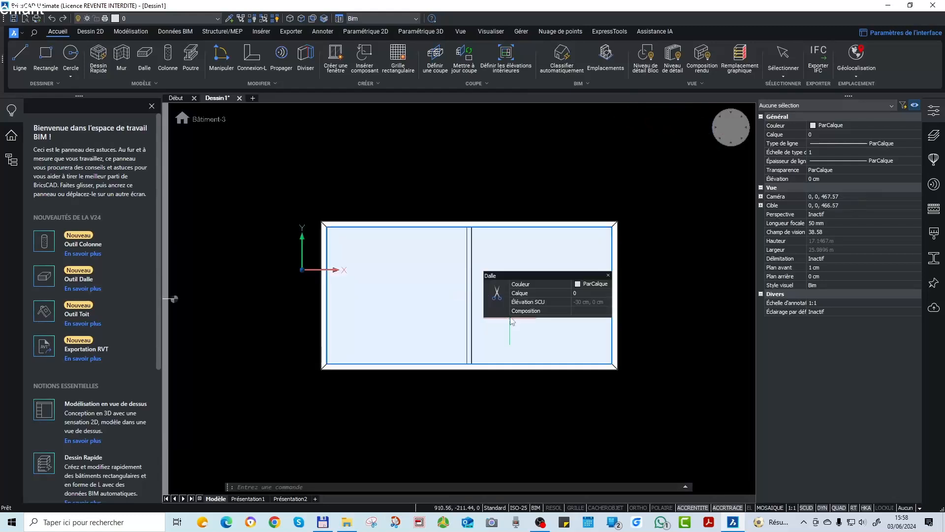
Step: Browse the available BIM compositions and profiles and view the drawing's layers
{"action": "left_click", "coordinate": [934, 209]}
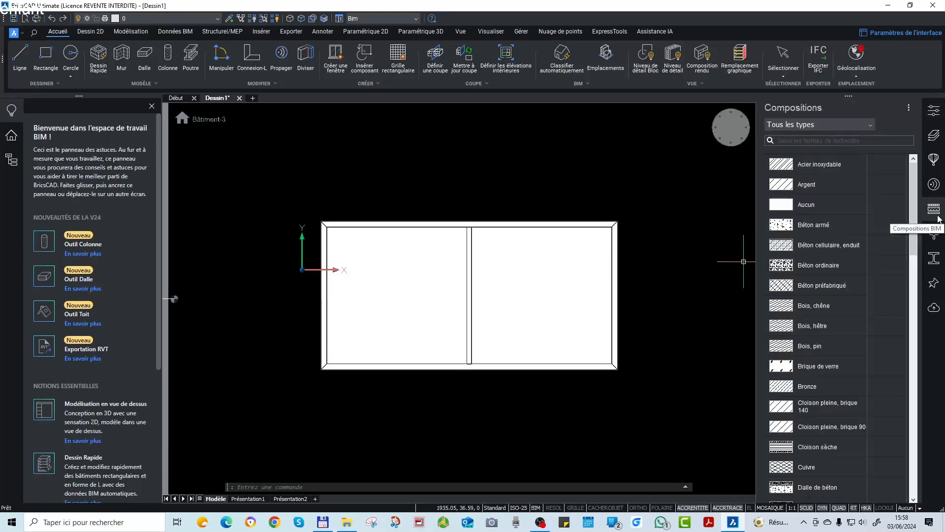
{"action": "left_click", "coordinate": [935, 259]}
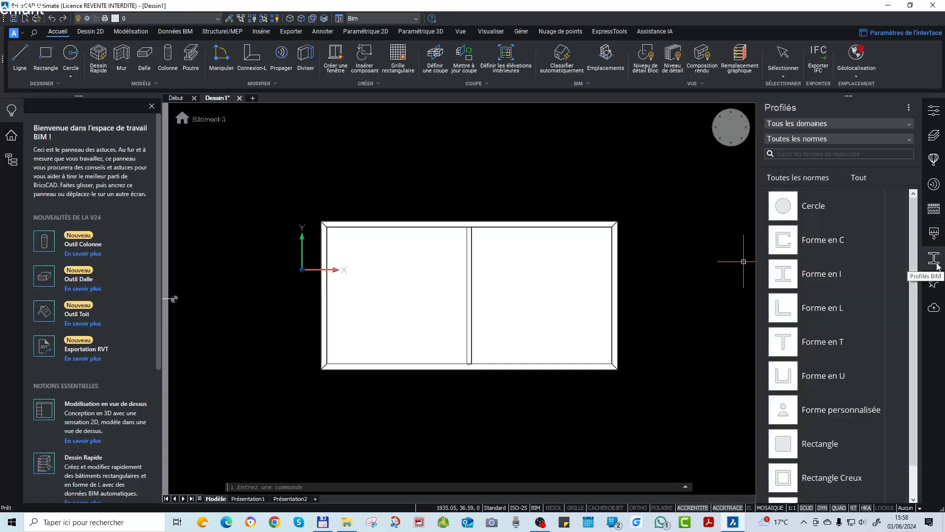
{"action": "scroll", "coordinate": [843, 330], "scroll_direction": "down", "scroll_amount": 1}
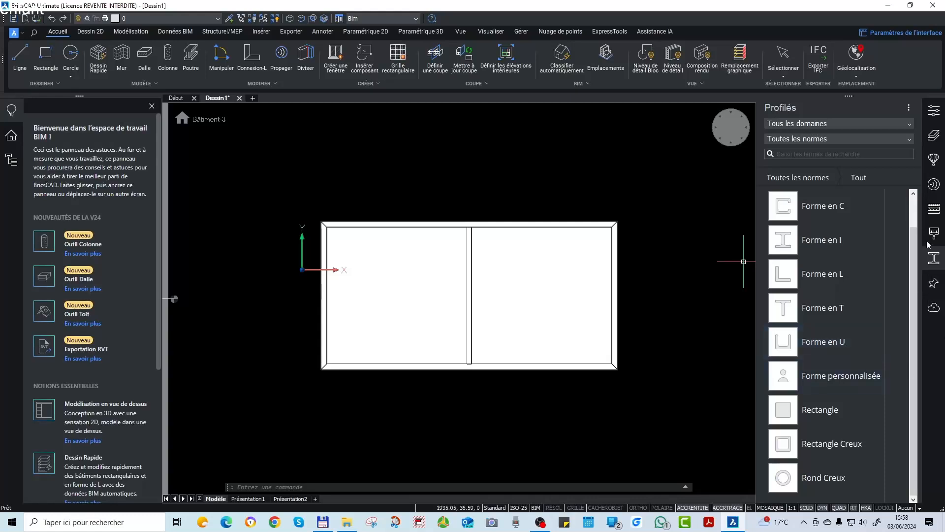
{"action": "left_click", "coordinate": [935, 145]}
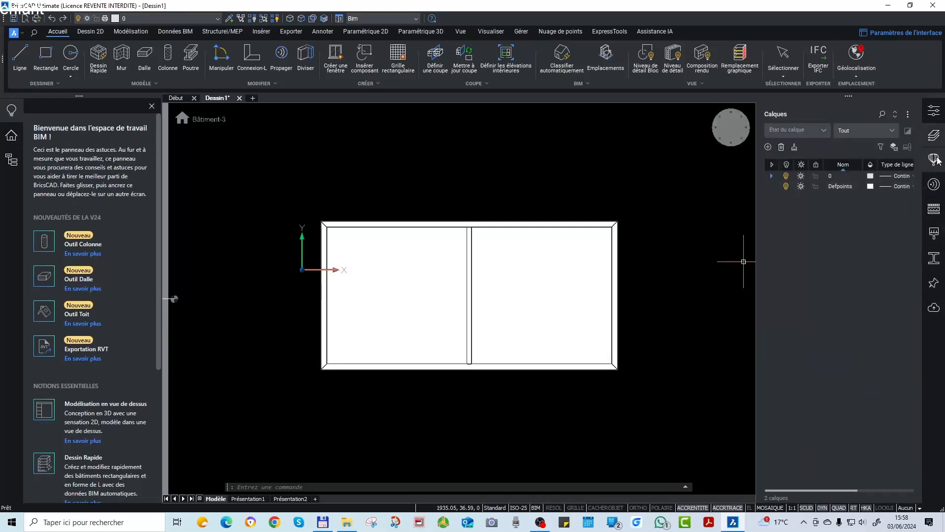
Step: Insert the library window Fenêtre 1x1 in the rear long wall, about 309 cm from the corner and about 99 cm above the slab
{"action": "left_click", "coordinate": [934, 159]}
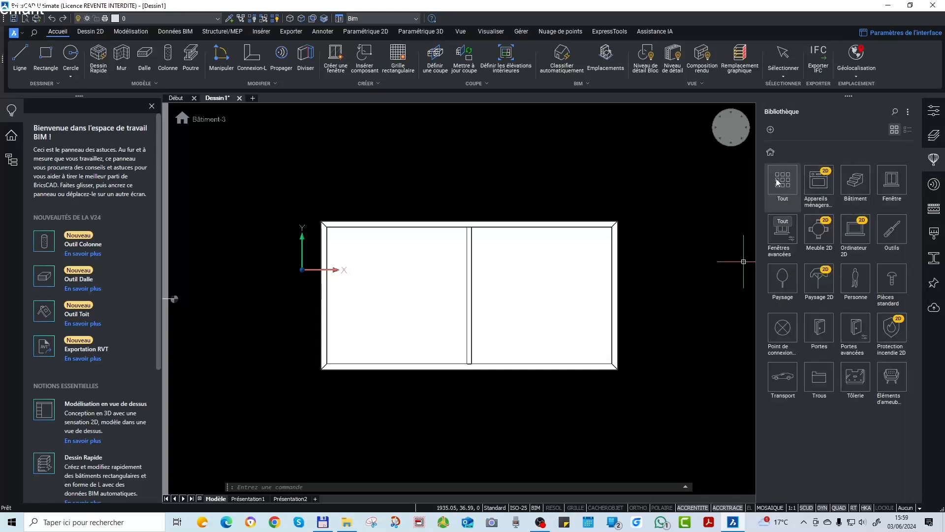
{"action": "left_click", "coordinate": [896, 184]}
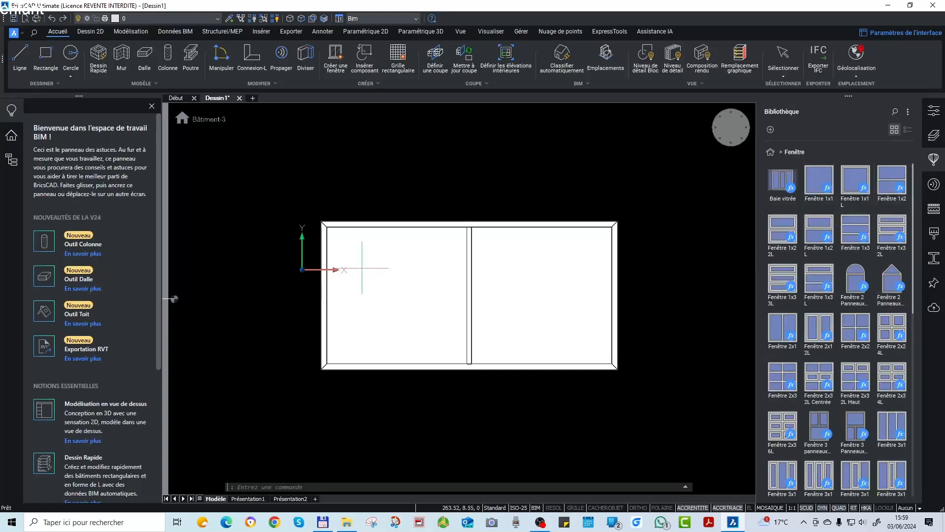
{"action": "left_click", "coordinate": [811, 183]}
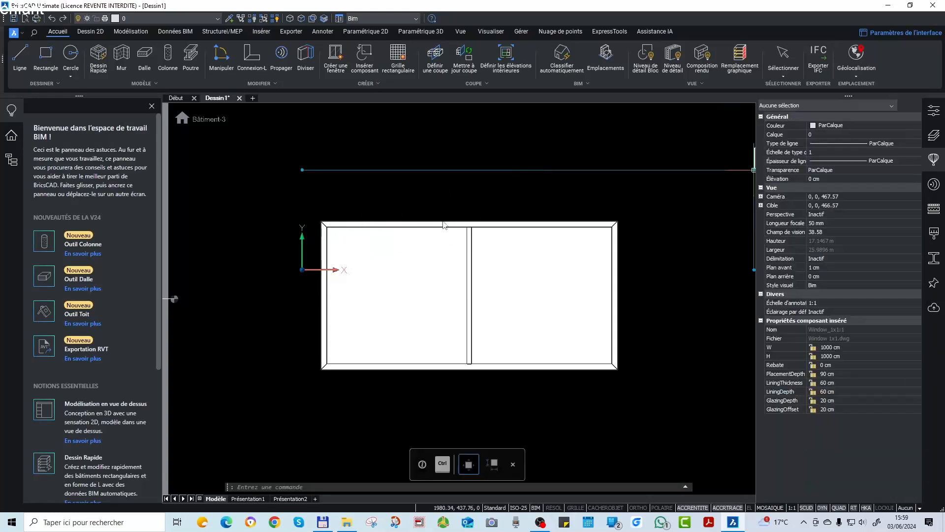
{"action": "scroll", "coordinate": [396, 229], "scroll_direction": "up", "scroll_amount": 3}
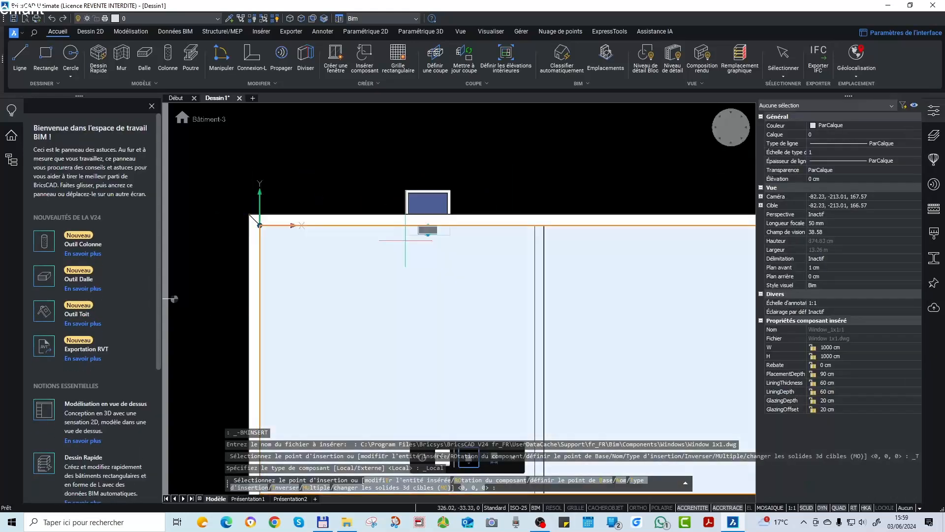
{"action": "middle_click_drag", "start_coordinate": [408, 308], "coordinate": [413, 222], "text": "shift"}
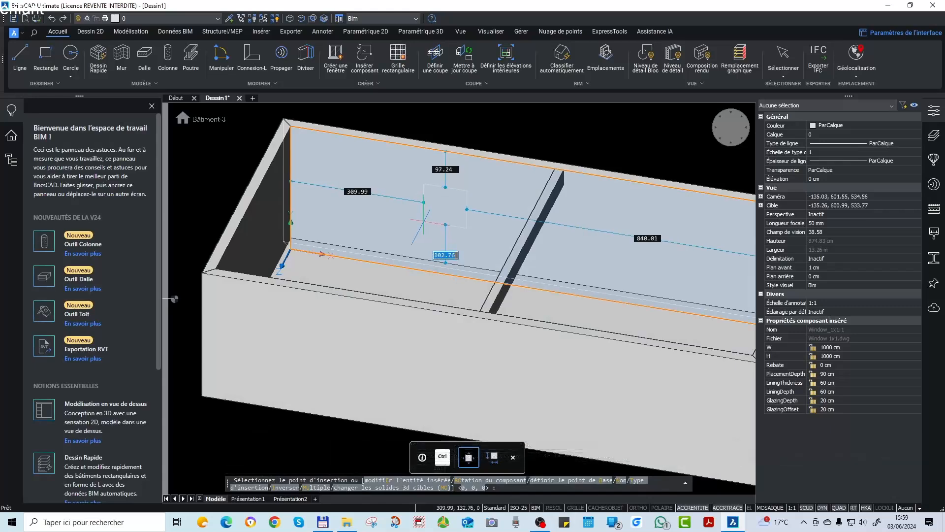
{"action": "left_click", "coordinate": [424, 223]}
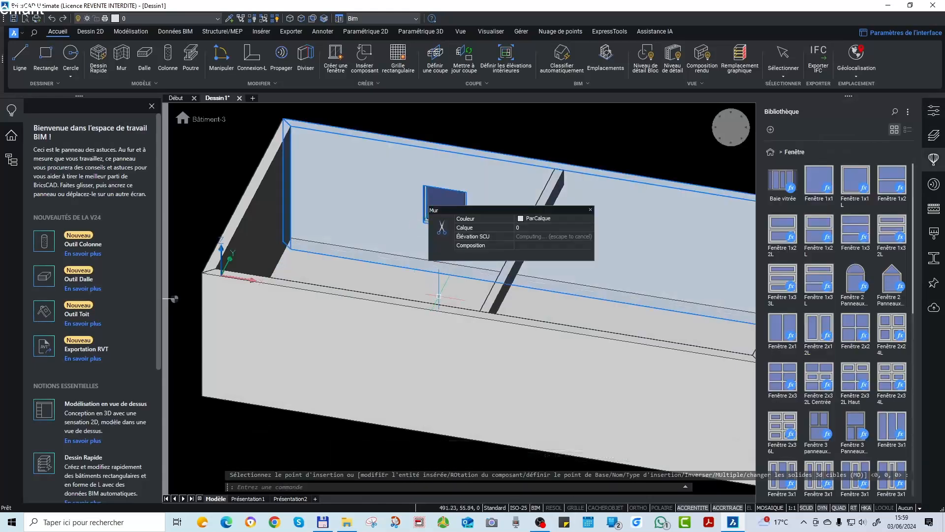
Step: Select the wall containing the window and examine its BIM properties and base quantities
{"action": "middle_click_drag", "start_coordinate": [635, 214], "coordinate": [610, 207], "text": "shift"}
{"action": "scroll", "coordinate": [465, 183], "scroll_direction": "up", "scroll_amount": 3}
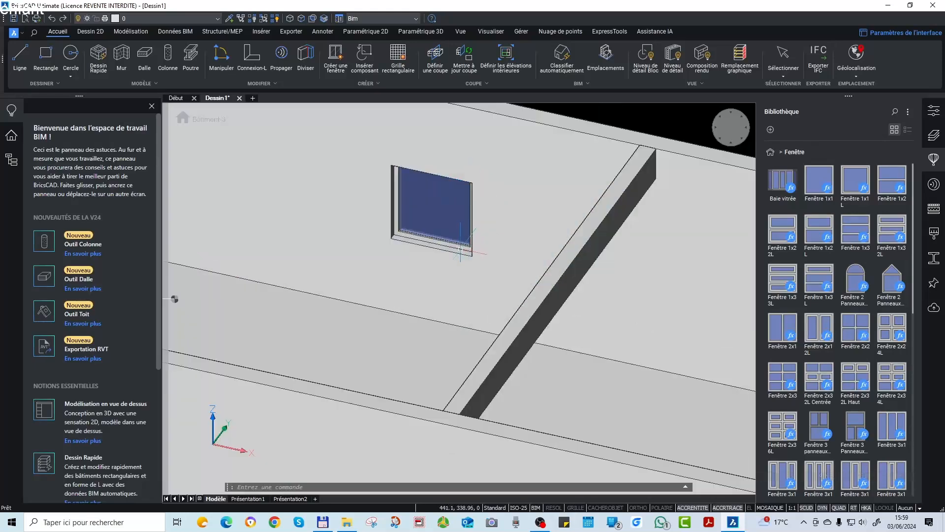
{"action": "left_click", "coordinate": [459, 251]}
{"action": "scroll", "coordinate": [459, 250], "scroll_direction": "down", "scroll_amount": 3}
{"action": "scroll", "coordinate": [459, 251], "scroll_direction": "up", "scroll_amount": 3}
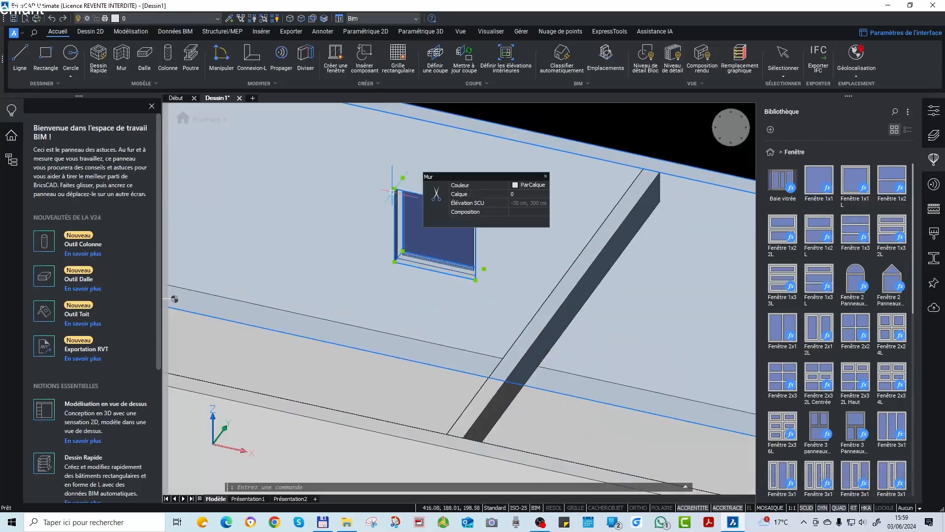
{"action": "left_click", "coordinate": [934, 111]}
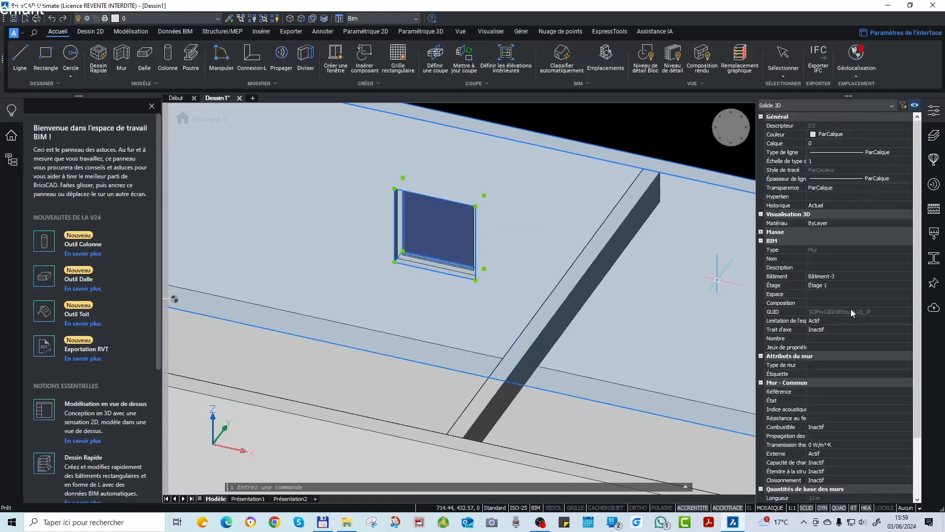
{"action": "scroll", "coordinate": [853, 345], "scroll_direction": "down", "scroll_amount": 2}
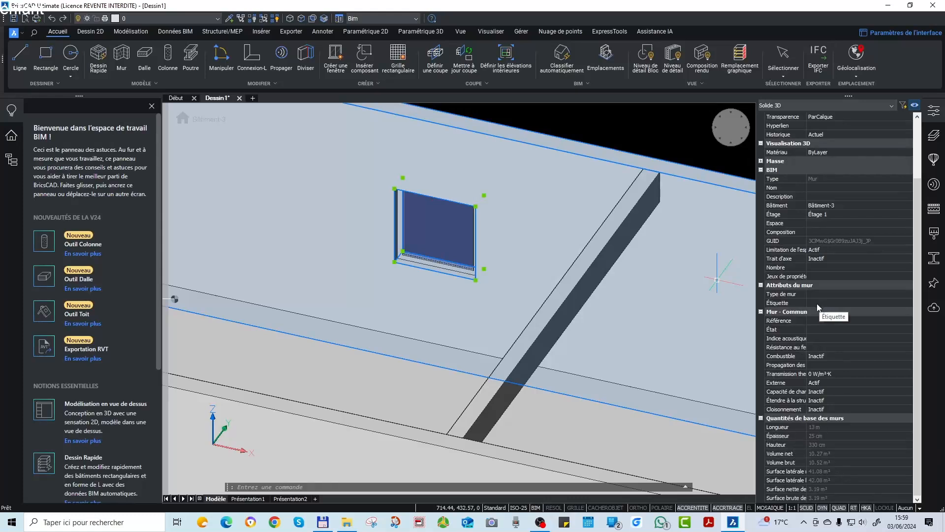
Step: Select the inserted window to examine its placement distances and properties, and clear the selection
{"action": "left_click", "coordinate": [439, 220]}
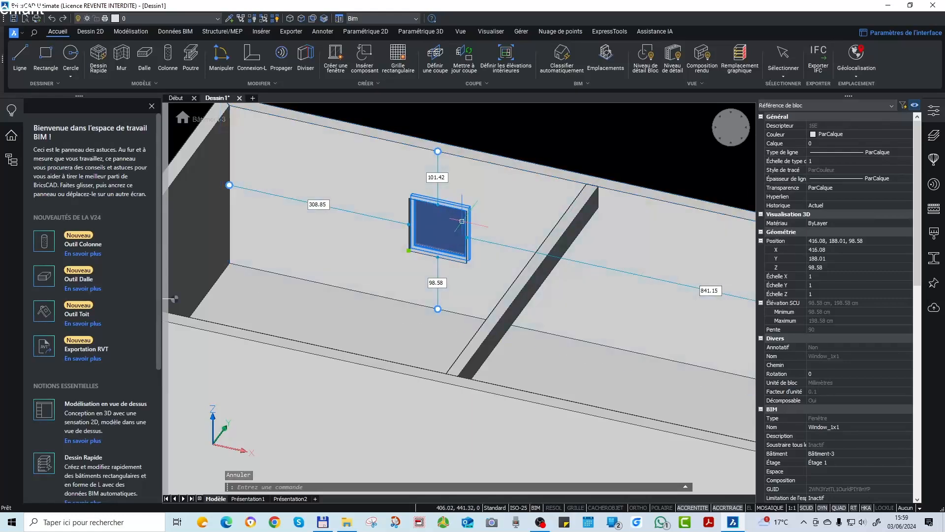
{"action": "scroll", "coordinate": [466, 279], "scroll_direction": "down", "scroll_amount": 3}
{"action": "scroll", "coordinate": [462, 184], "scroll_direction": "up", "scroll_amount": 3}
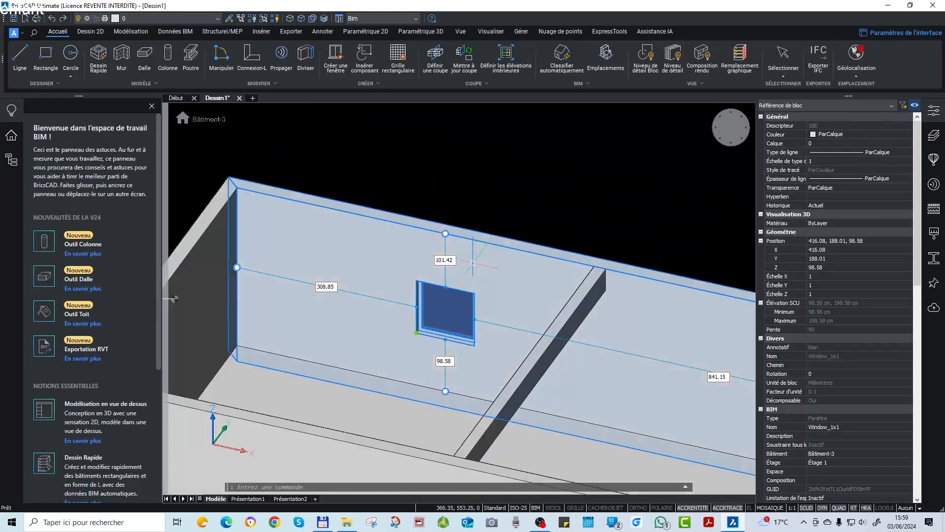
{"action": "key", "text": "Escape"}
{"action": "left_click", "coordinate": [471, 274]}
{"action": "key", "text": "Escape"}
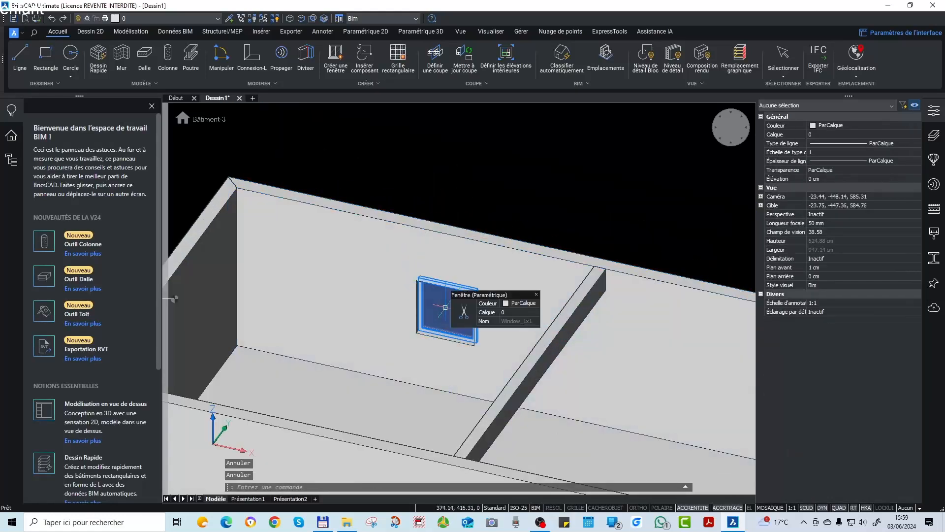
Step: Reposition the inserted window 110 cm above the slab and 310 cm from the near corner of the rear wall
{"action": "left_click", "coordinate": [445, 307]}
{"action": "left_click", "coordinate": [444, 365]}
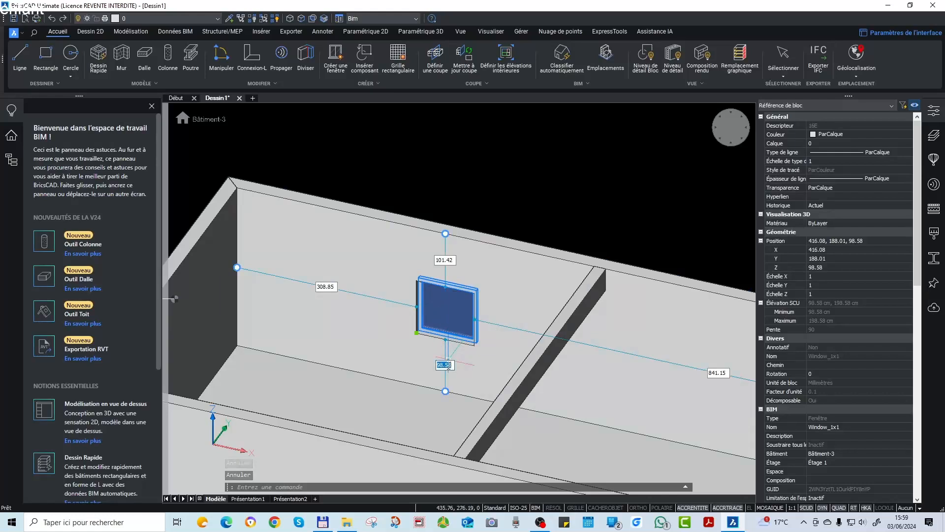
{"action": "key", "text": "Return"}
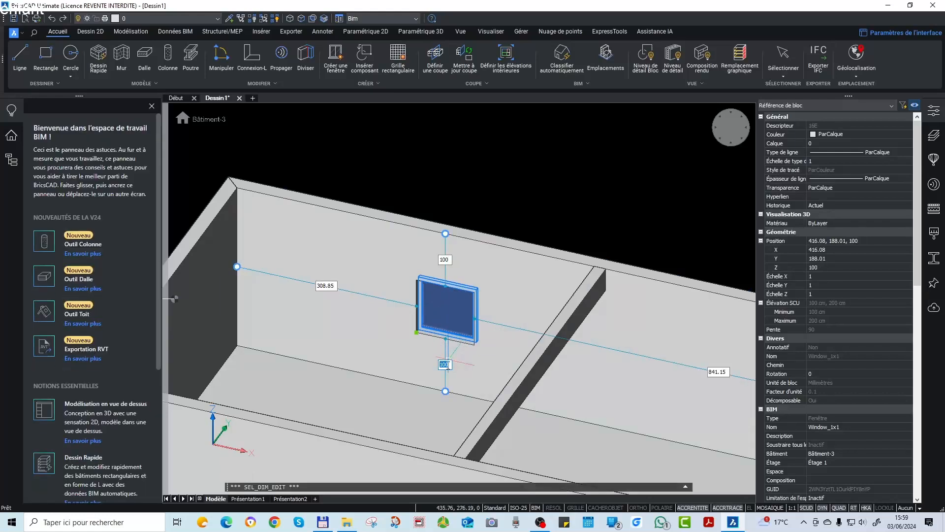
{"action": "type", "text": "110"}
{"action": "key", "text": "Return"}
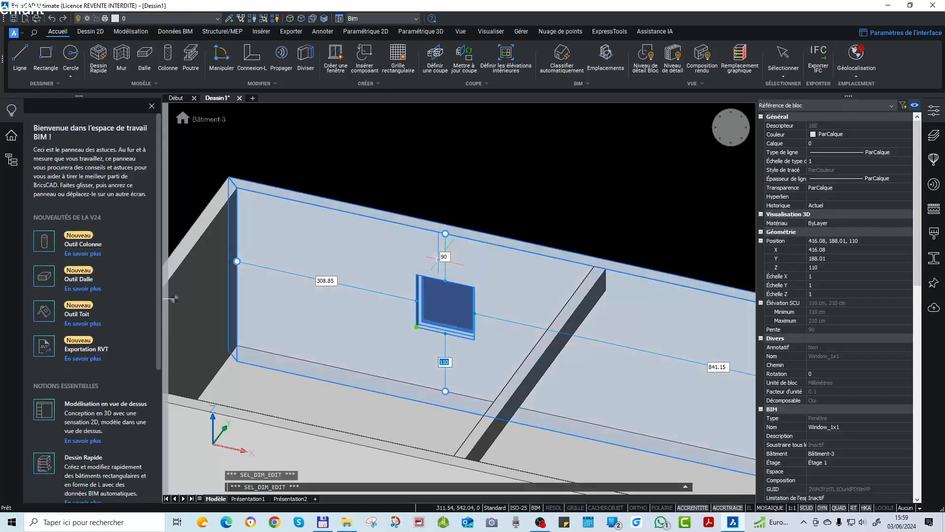
{"action": "key", "text": "Tab"}
{"action": "type", "text": "310"}
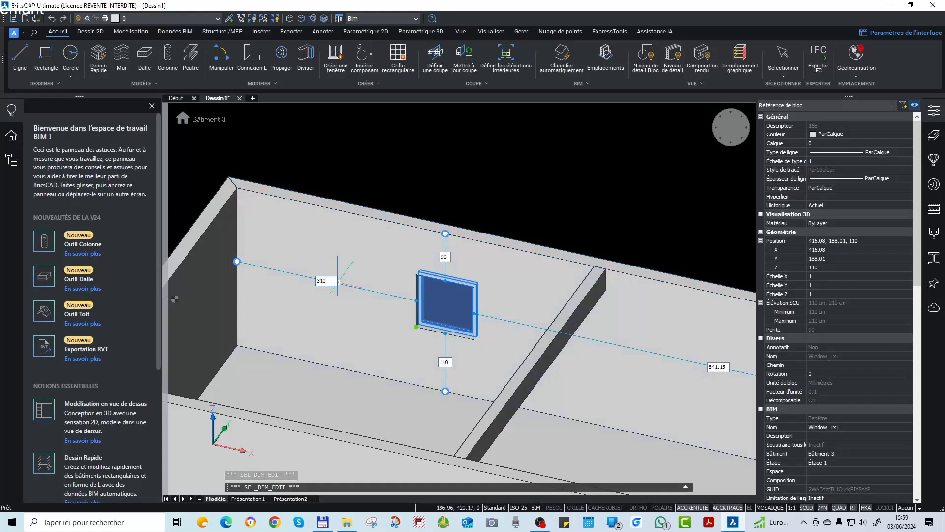
{"action": "key", "text": "Return"}
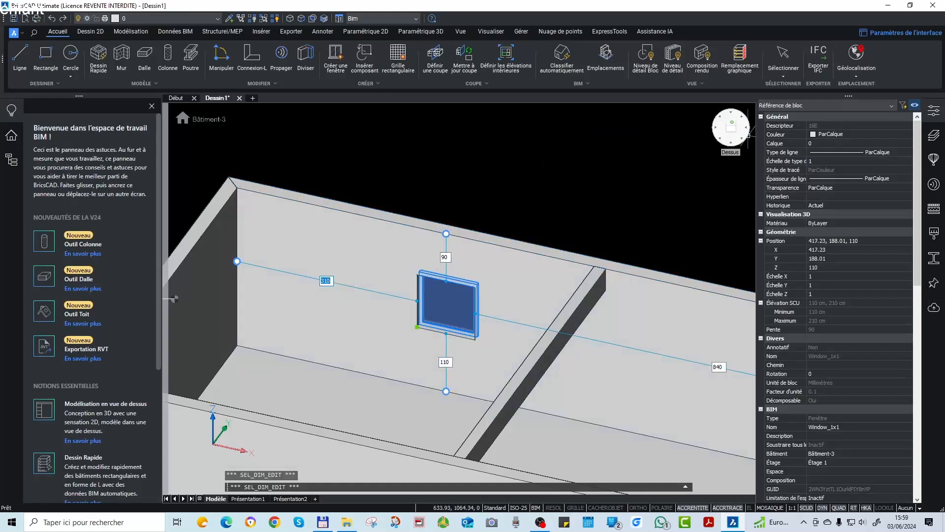
Step: Clear the selection and examine the building and its window opening from above, outside and inside
{"action": "left_click", "coordinate": [732, 128]}
{"action": "key", "text": "Escape"}
{"action": "key", "text": "Escape"}
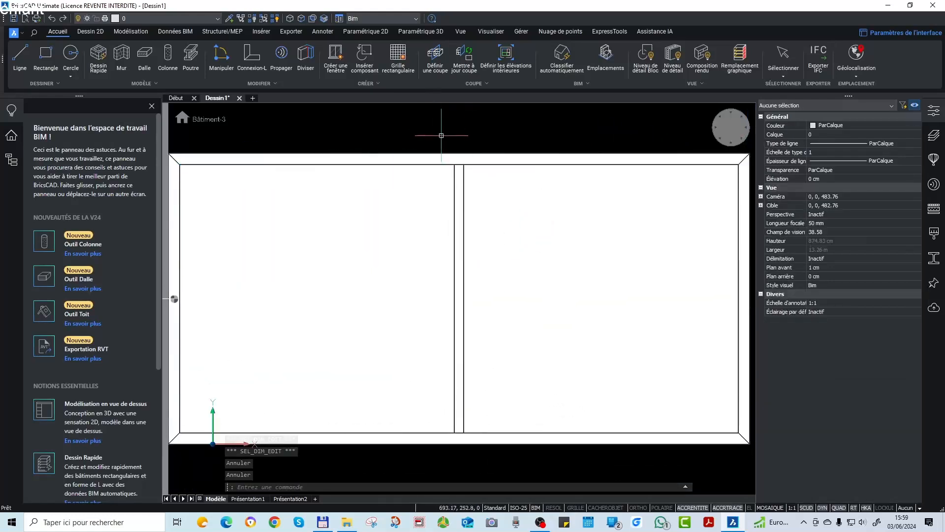
{"action": "middle_click_drag", "start_coordinate": [404, 249], "coordinate": [377, 188], "text": "shift"}
{"action": "scroll", "coordinate": [524, 291], "scroll_direction": "down", "scroll_amount": 5}
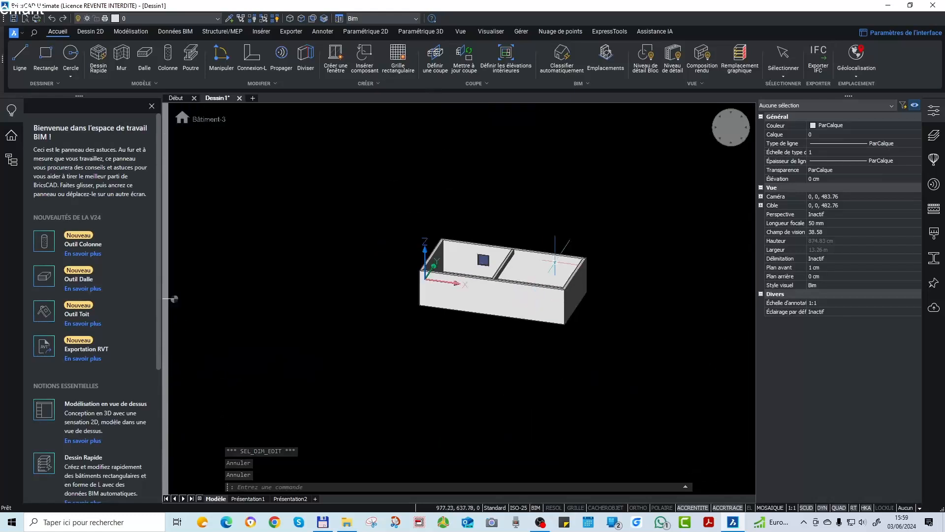
{"action": "middle_click_drag", "start_coordinate": [555, 261], "coordinate": [374, 256], "text": "shift"}
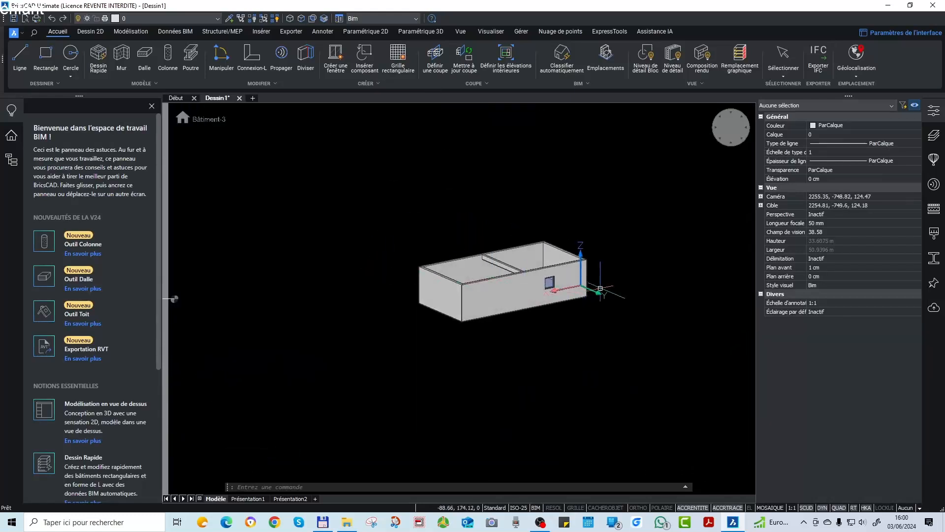
{"action": "scroll", "coordinate": [600, 288], "scroll_direction": "up", "scroll_amount": 8}
{"action": "scroll", "coordinate": [454, 294], "scroll_direction": "down", "scroll_amount": 4}
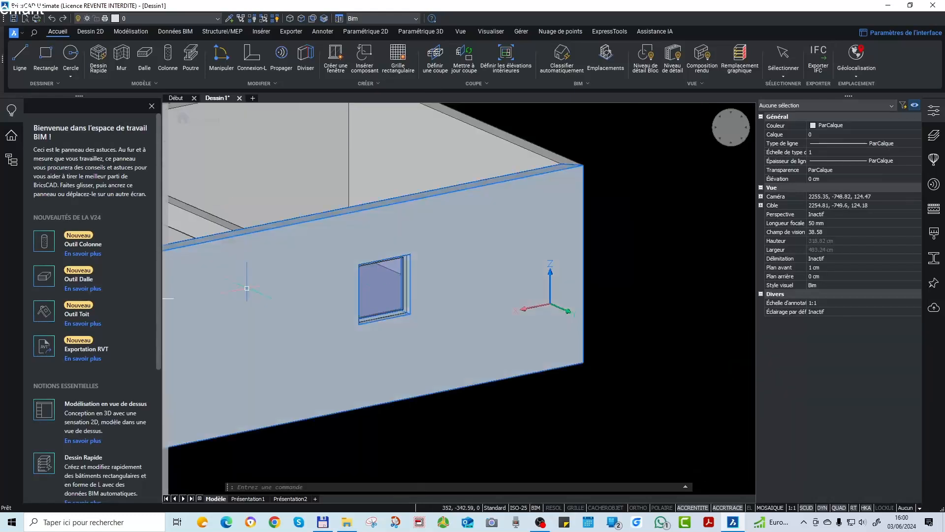
{"action": "middle_click_drag", "start_coordinate": [247, 282], "coordinate": [542, 285], "text": "shift"}
{"action": "scroll", "coordinate": [588, 300], "scroll_direction": "down", "scroll_amount": 5}
{"action": "middle_click_drag", "start_coordinate": [292, 288], "coordinate": [366, 302], "text": "shift"}
{"action": "scroll", "coordinate": [399, 267], "scroll_direction": "up", "scroll_amount": 3}
{"action": "scroll", "coordinate": [399, 285], "scroll_direction": "down", "scroll_amount": 1}
{"action": "scroll", "coordinate": [399, 284], "scroll_direction": "up", "scroll_amount": 3}
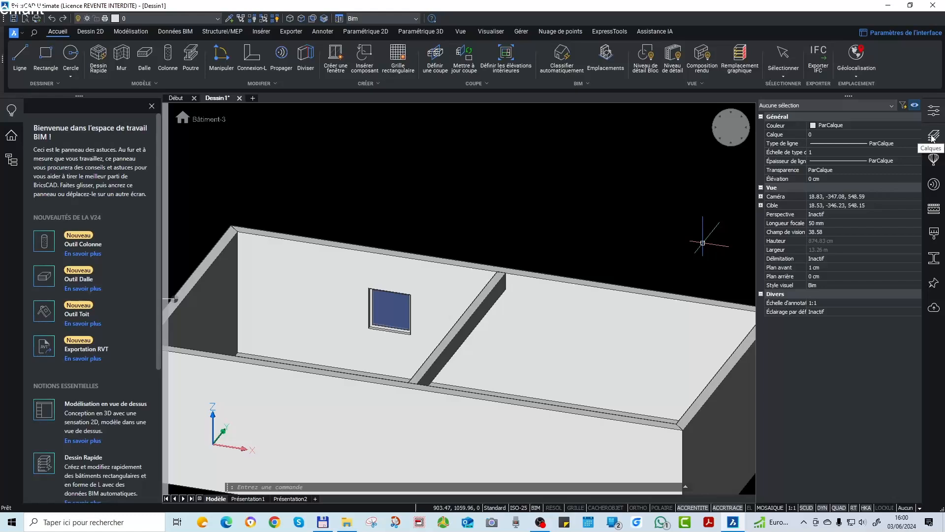
Step: Insert the double-swing French door from the library's Portes category in the rear long wall, at slab level and 625 cm from the window-side corner
{"action": "left_click", "coordinate": [939, 164]}
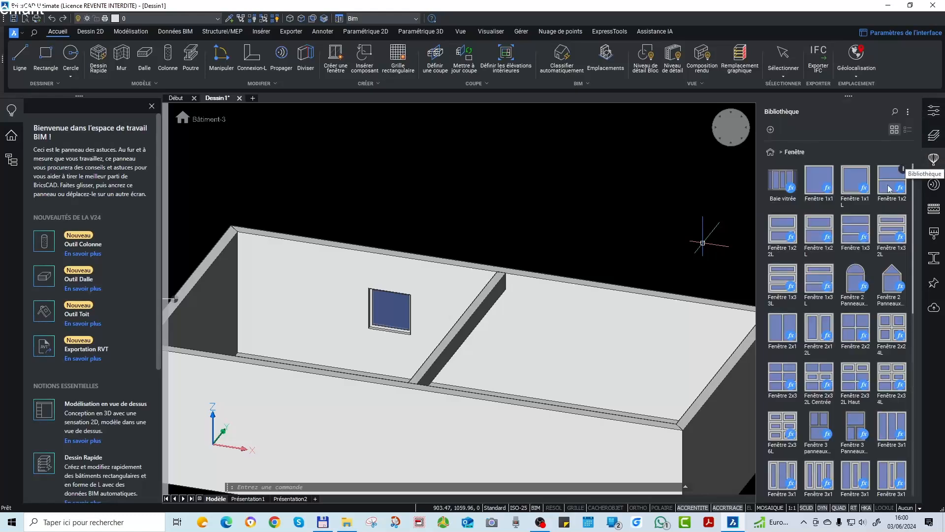
{"action": "left_click", "coordinate": [776, 152]}
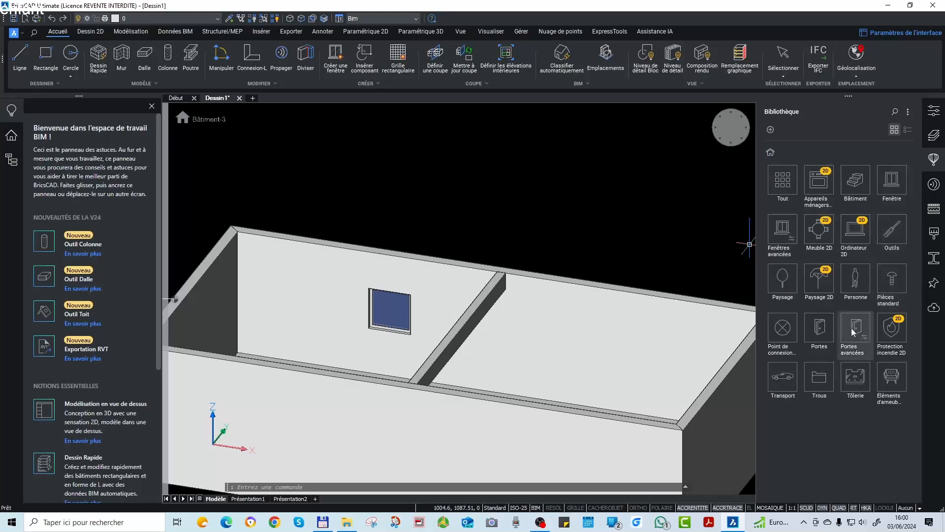
{"action": "left_click", "coordinate": [819, 334]}
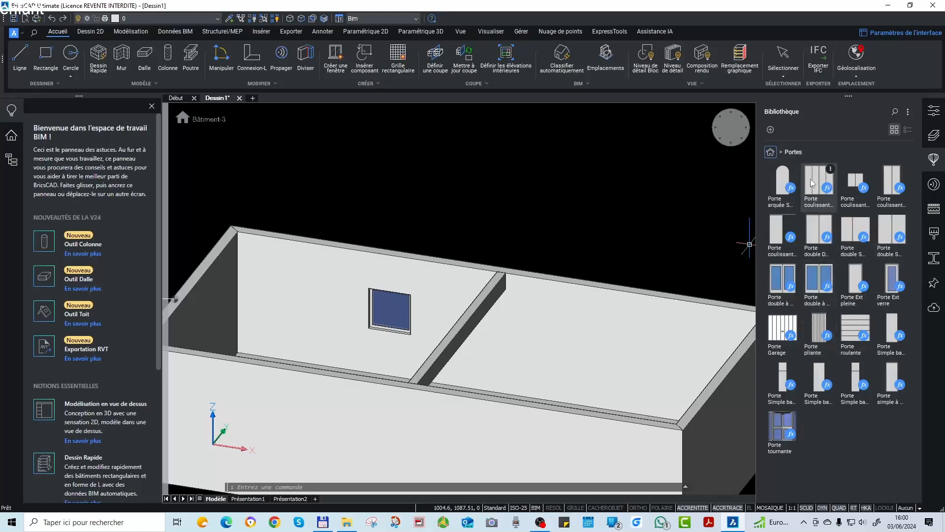
{"action": "left_click", "coordinate": [783, 281]}
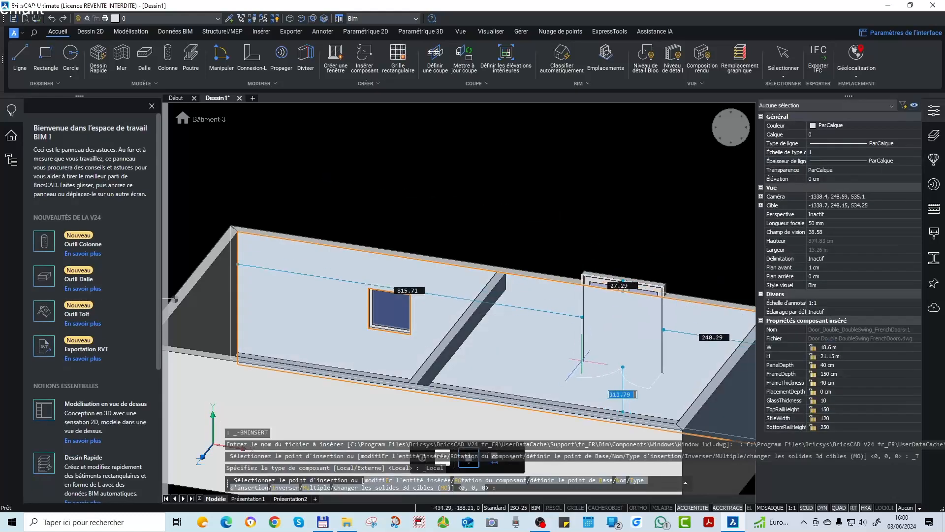
{"action": "scroll", "coordinate": [558, 346], "scroll_direction": "down", "scroll_amount": 3}
{"action": "middle_click_drag", "start_coordinate": [564, 361], "coordinate": [567, 381], "text": "shift"}
{"action": "scroll", "coordinate": [566, 381], "scroll_direction": "up", "scroll_amount": 3}
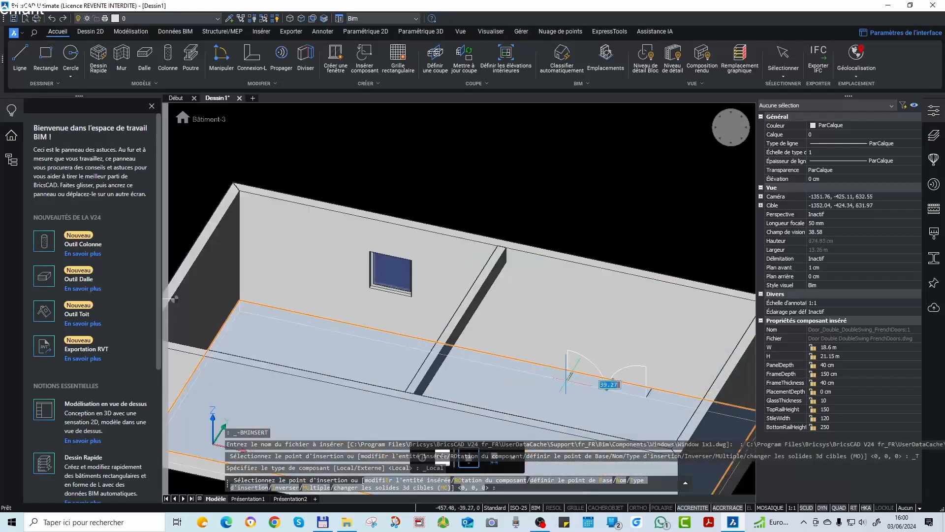
{"action": "scroll", "coordinate": [566, 381], "scroll_direction": "up", "scroll_amount": 1}
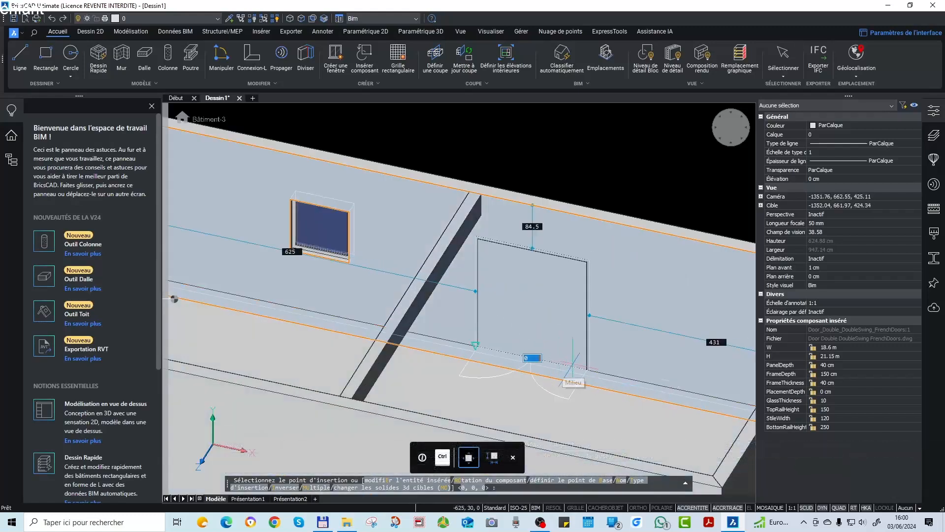
{"action": "left_click", "coordinate": [574, 366]}
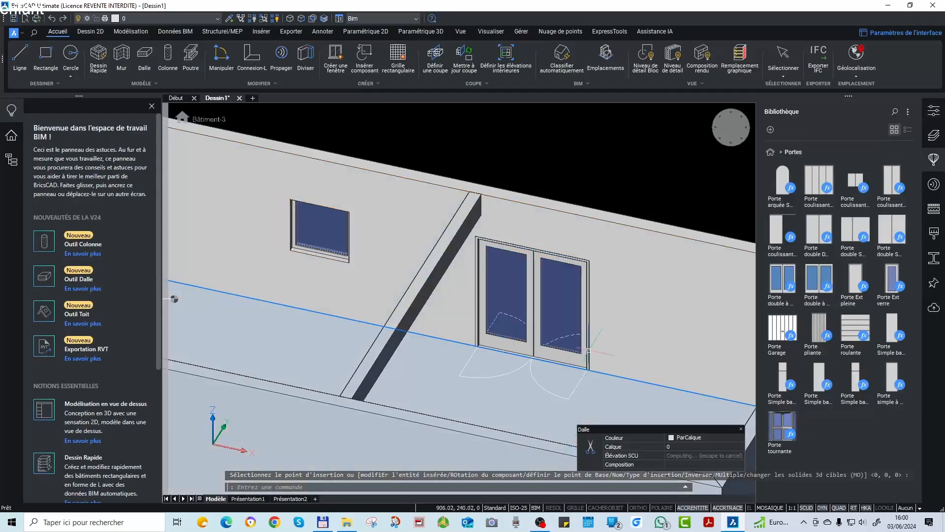
Step: Try to set the French door's distance from the base of the wall to 2 cm, and undo the change
{"action": "middle_click_drag", "start_coordinate": [695, 312], "coordinate": [568, 286], "text": "shift"}
{"action": "left_click", "coordinate": [568, 286]}
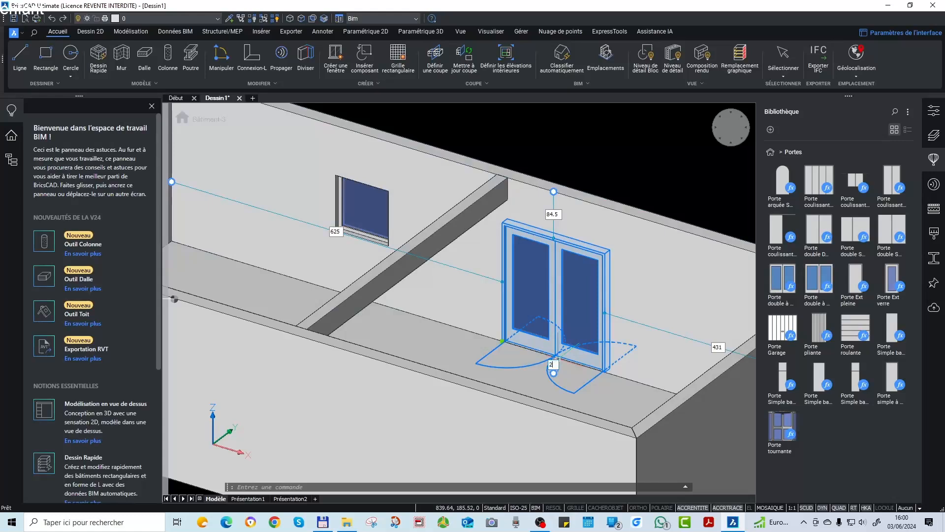
{"action": "key", "text": "Return"}
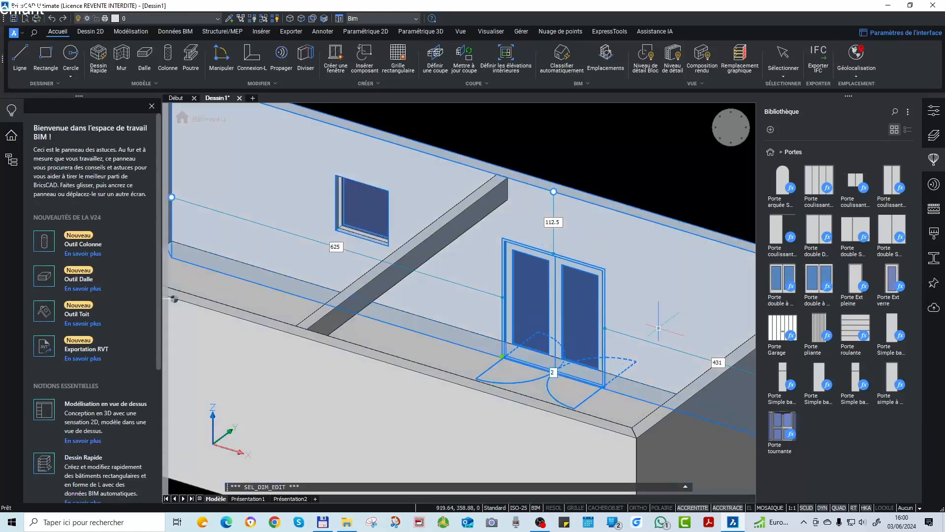
{"action": "key", "text": "ctrl+z"}
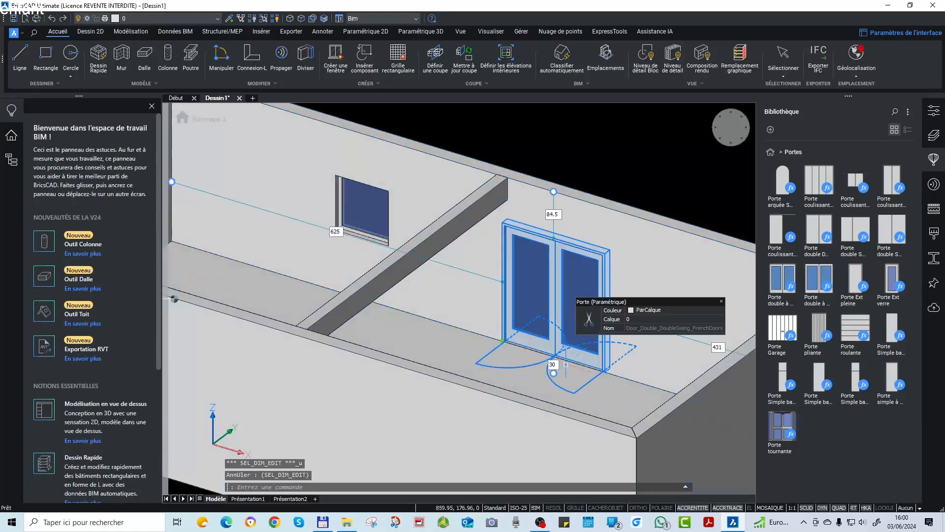
{"action": "key", "text": "Escape"}
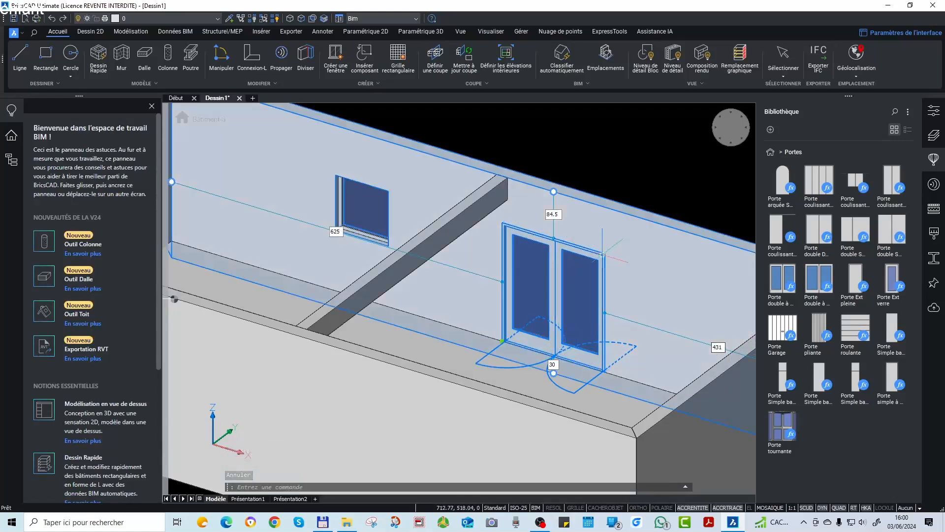
Step: Inspect the French door's threshold, BIM properties and component parameters
{"action": "scroll", "coordinate": [591, 365], "scroll_direction": "up", "scroll_amount": 5}
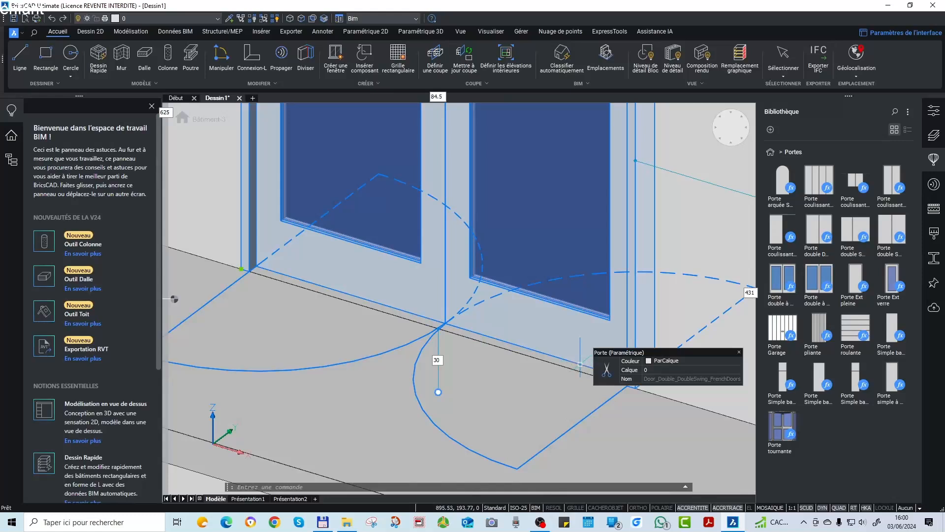
{"action": "scroll", "coordinate": [580, 355], "scroll_direction": "down", "scroll_amount": 3}
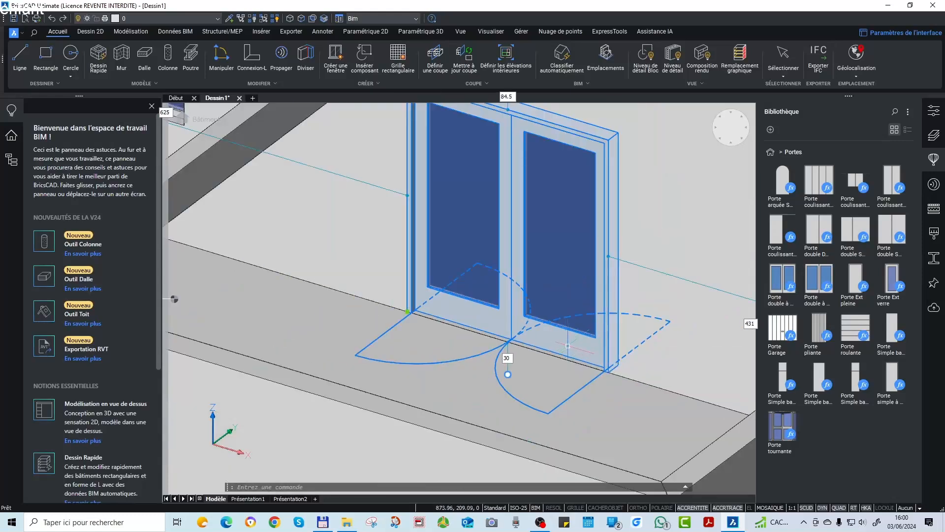
{"action": "left_click", "coordinate": [934, 111]}
{"action": "scroll", "coordinate": [836, 438], "scroll_direction": "down", "scroll_amount": 2}
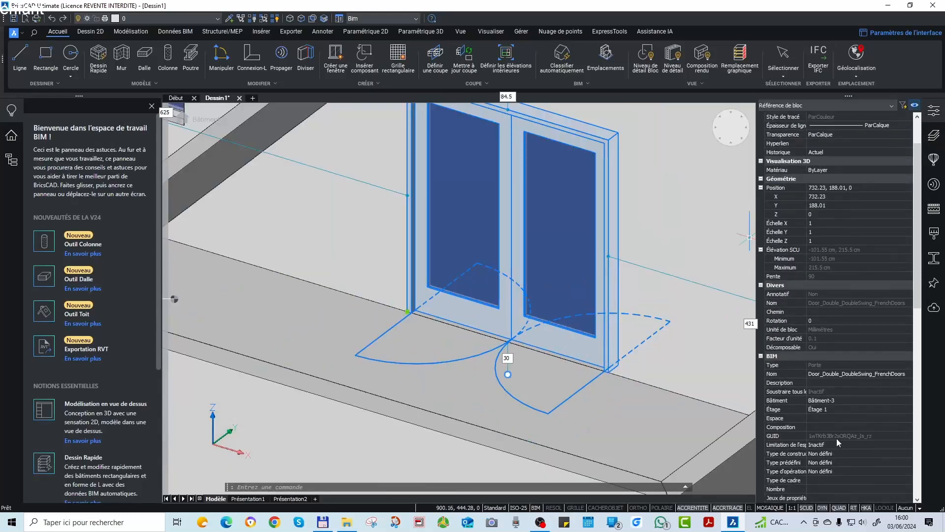
{"action": "left_click", "coordinate": [844, 374]}
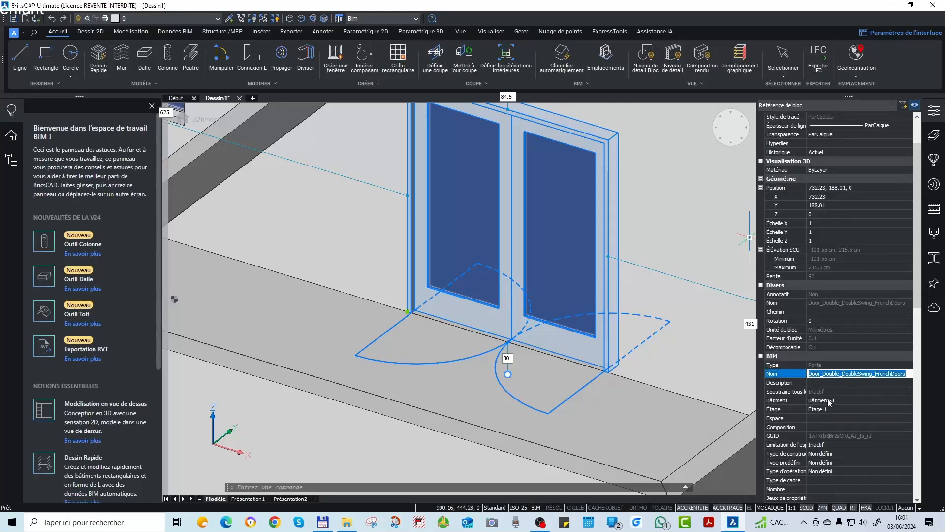
{"action": "scroll", "coordinate": [834, 455], "scroll_direction": "down", "scroll_amount": 2}
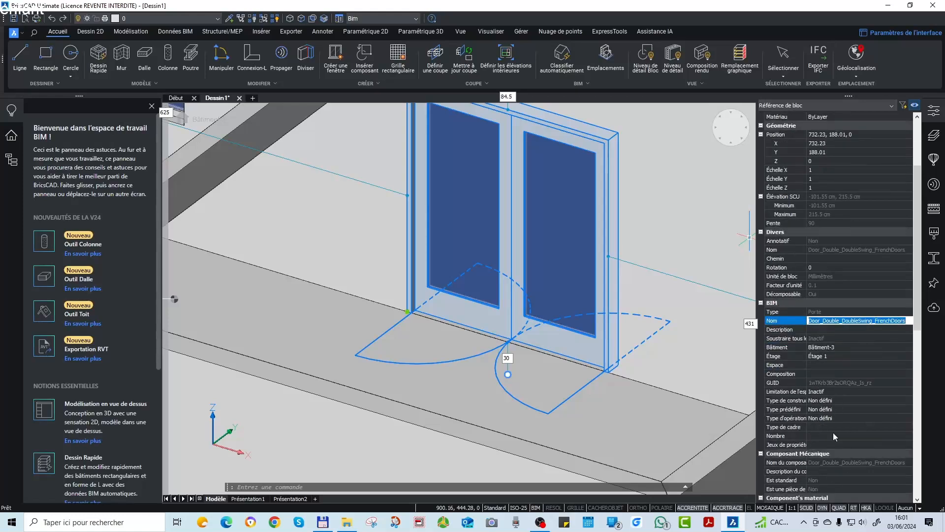
{"action": "scroll", "coordinate": [833, 433], "scroll_direction": "down", "scroll_amount": 7}
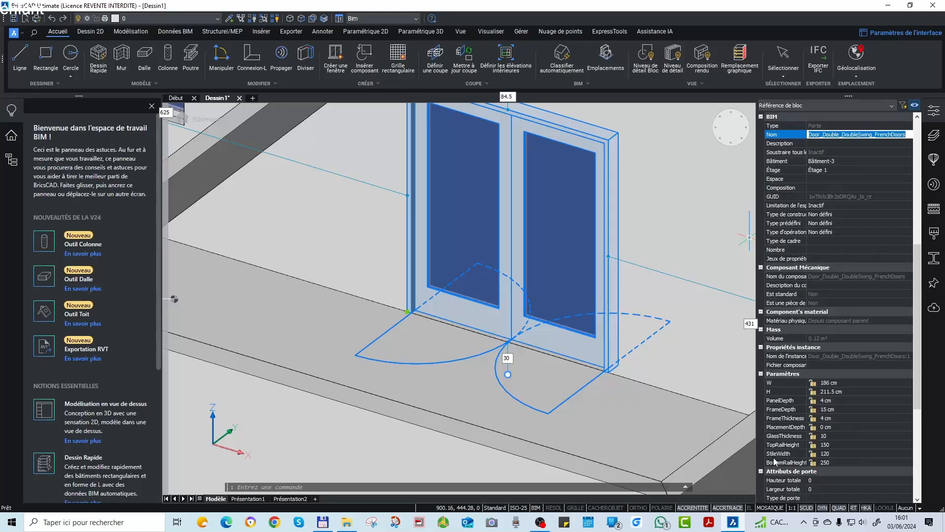
Step: Try a PlacementDepth of 2 cm on the French door and reset it to 0 cm
{"action": "left_click", "coordinate": [840, 427]}
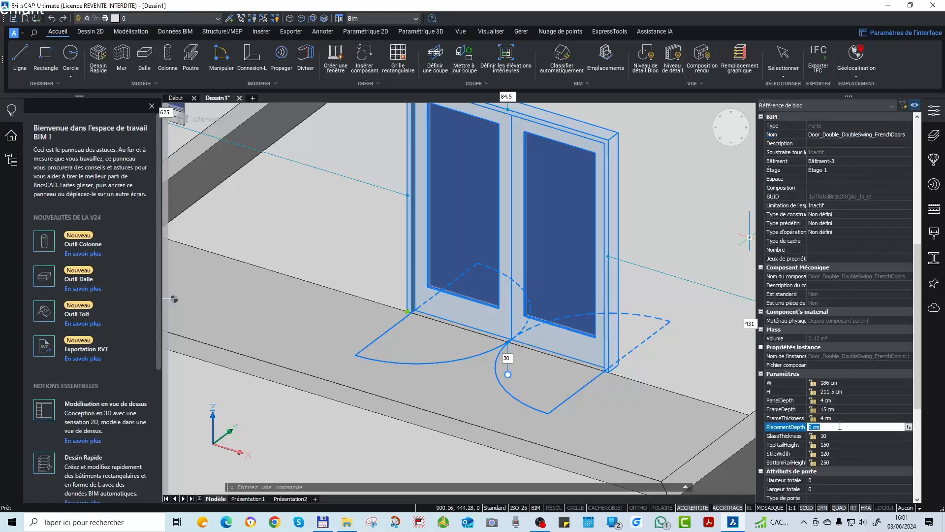
{"action": "type", "text": "2"}
{"action": "key", "text": "Return"}
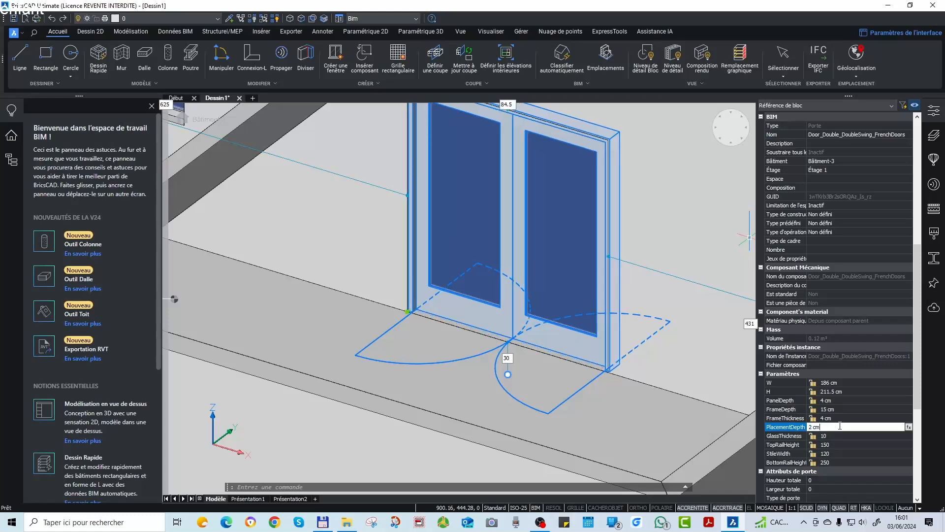
{"action": "type", "text": "0"}
{"action": "key", "text": "Return"}
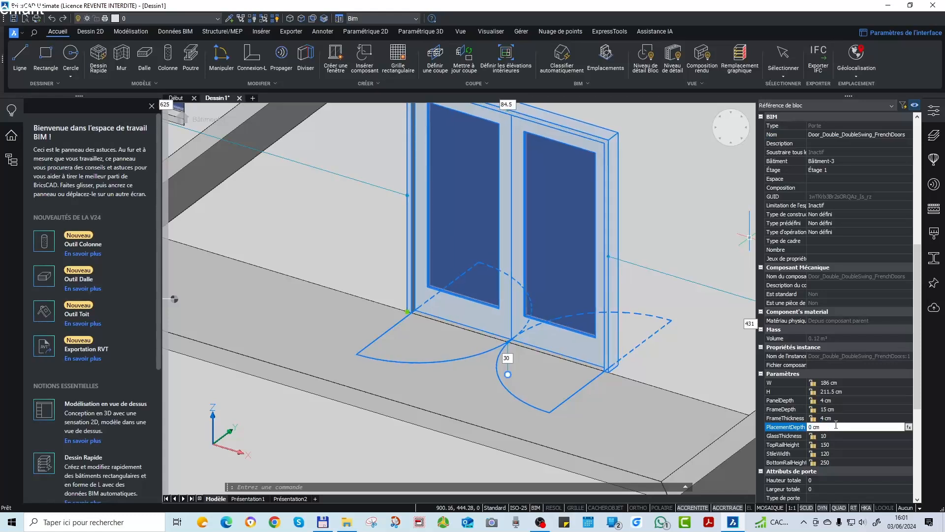
Step: Examine the French door's dimension parameters, door attributes and common door properties, and clear the selection
{"action": "scroll", "coordinate": [826, 426], "scroll_direction": "down", "scroll_amount": 3}
{"action": "scroll", "coordinate": [843, 439], "scroll_direction": "down", "scroll_amount": 5}
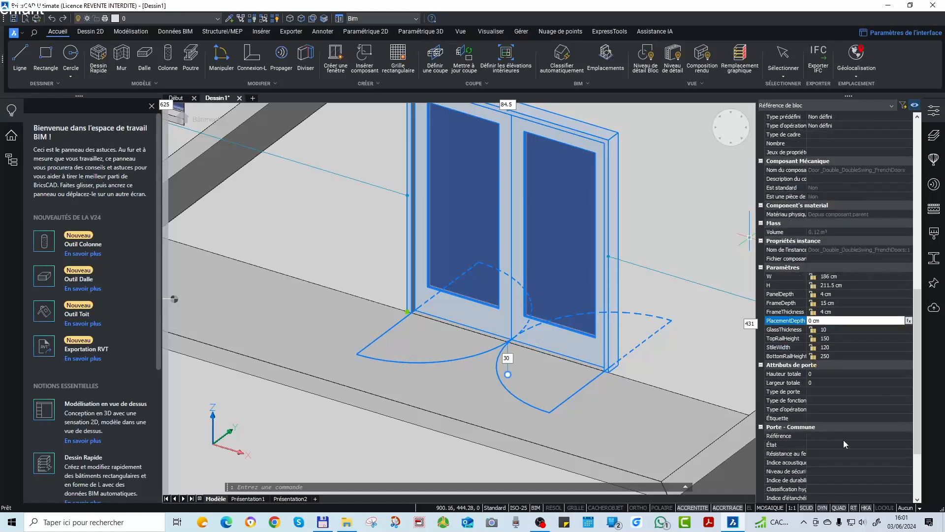
{"action": "scroll", "coordinate": [843, 439], "scroll_direction": "up", "scroll_amount": 1}
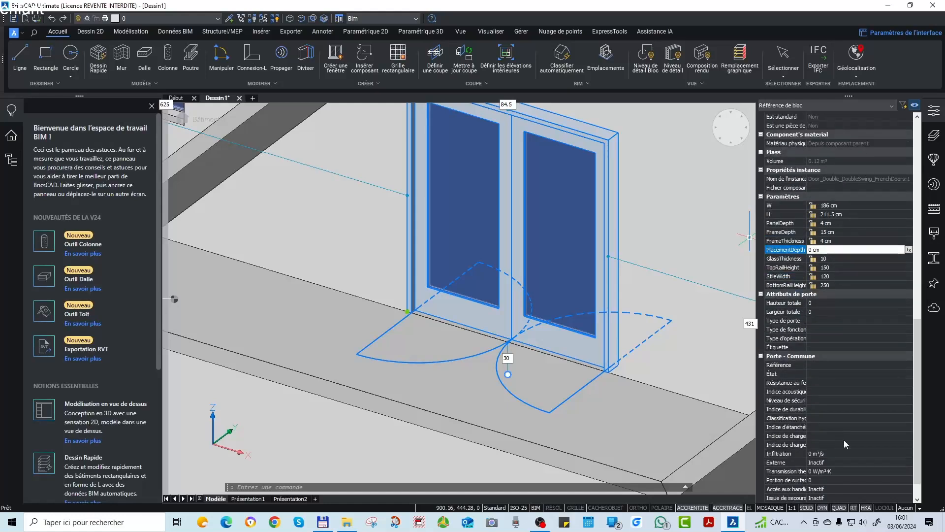
{"action": "scroll", "coordinate": [841, 436], "scroll_direction": "up", "scroll_amount": 5}
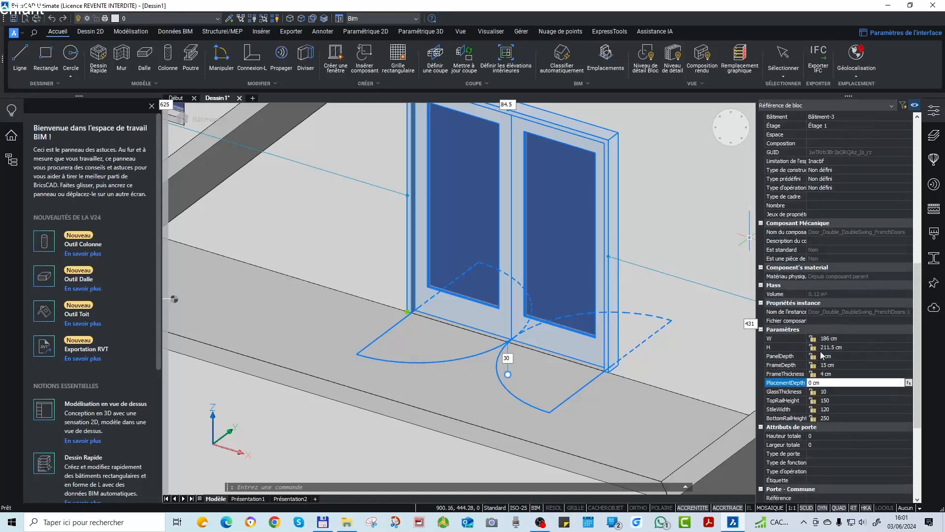
{"action": "scroll", "coordinate": [508, 348], "scroll_direction": "down", "scroll_amount": 3}
{"action": "scroll", "coordinate": [509, 351], "scroll_direction": "down", "scroll_amount": 3}
{"action": "key", "text": "Escape"}
{"action": "key", "text": "Escape"}
{"action": "scroll", "coordinate": [509, 317], "scroll_direction": "up", "scroll_amount": 3}
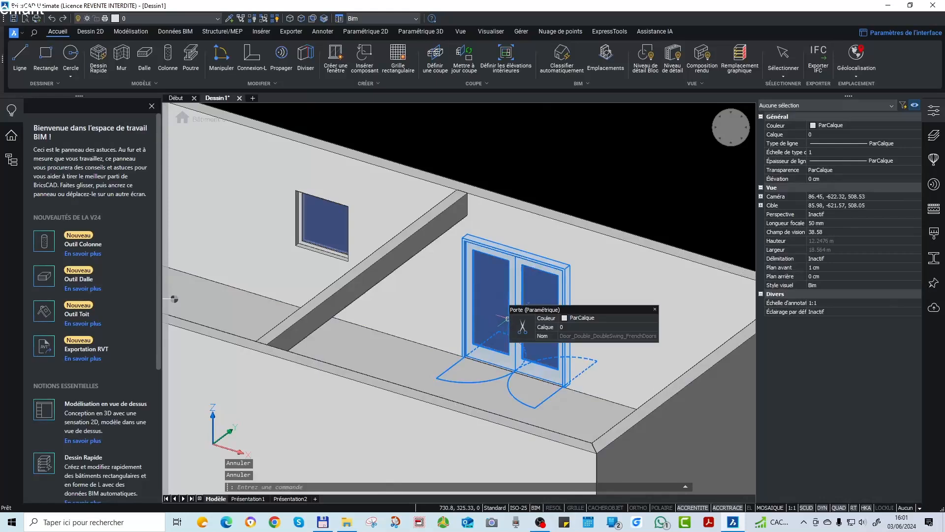
{"action": "double_click", "coordinate": [516, 275]}
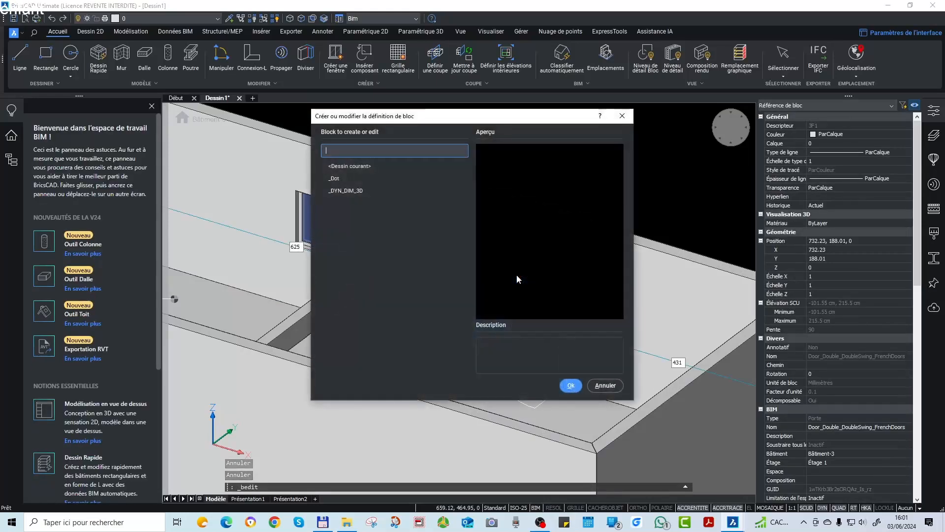
{"action": "left_click", "coordinate": [605, 386]}
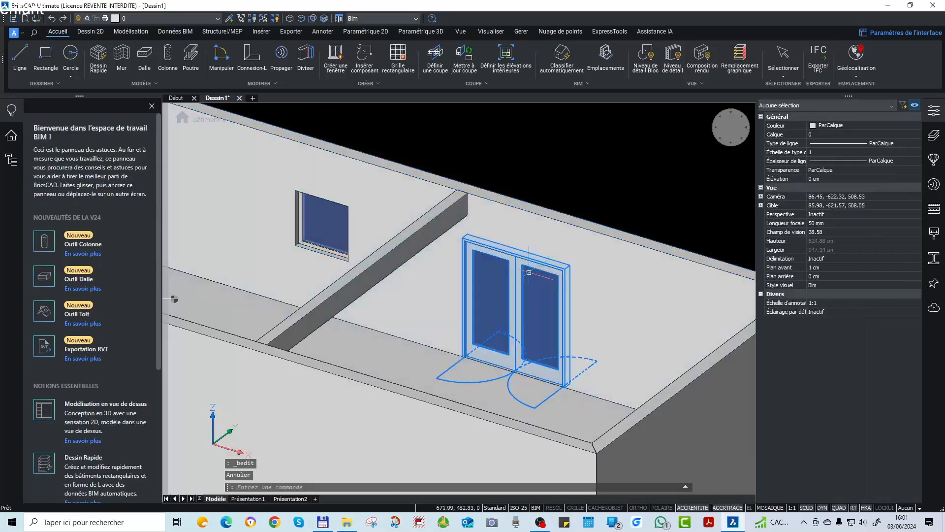
{"action": "key", "text": "Escape"}
Step: Show the building from the exterior side with the door and window, and turn on perspective projection
{"action": "scroll", "coordinate": [528, 263], "scroll_direction": "down", "scroll_amount": 2}
{"action": "scroll", "coordinate": [570, 199], "scroll_direction": "down", "scroll_amount": 3}
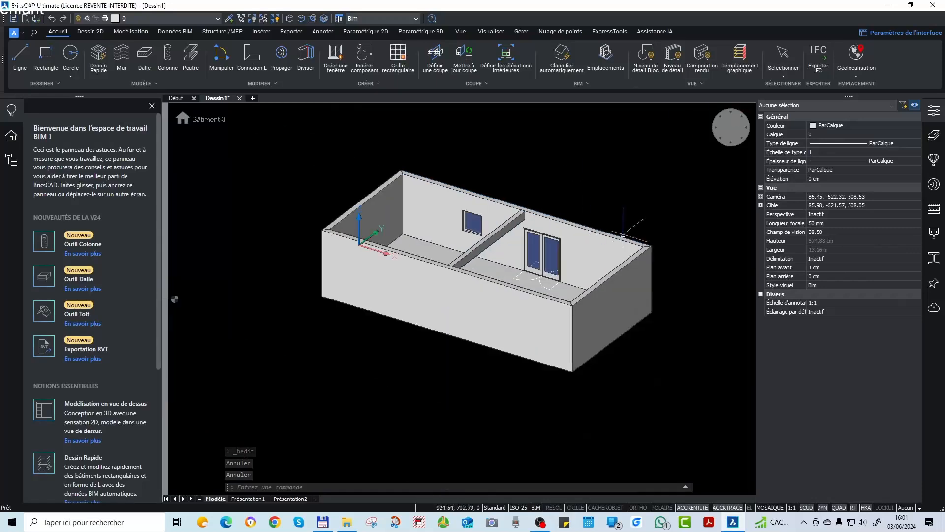
{"action": "middle_click_drag", "start_coordinate": [662, 231], "coordinate": [480, 215], "text": "shift"}
{"action": "scroll", "coordinate": [531, 223], "scroll_direction": "up", "scroll_amount": 3}
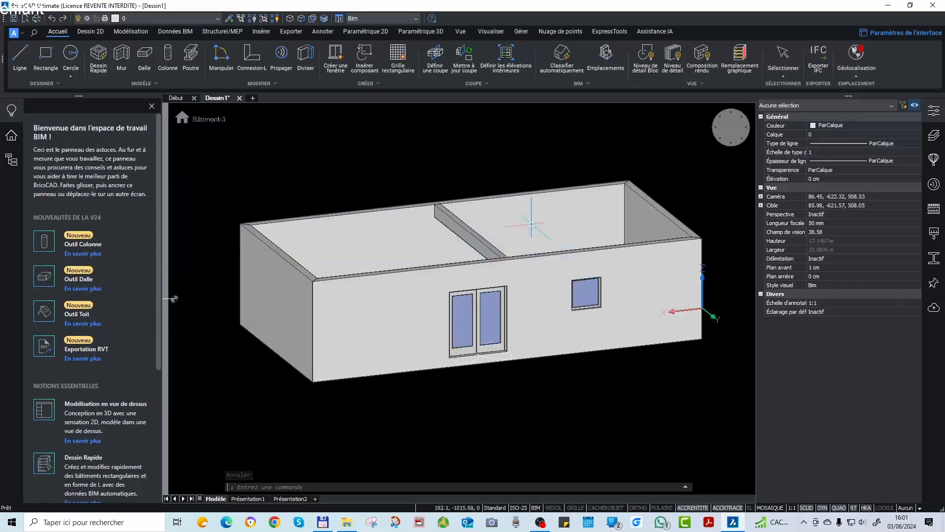
{"action": "left_click", "coordinate": [461, 32]}
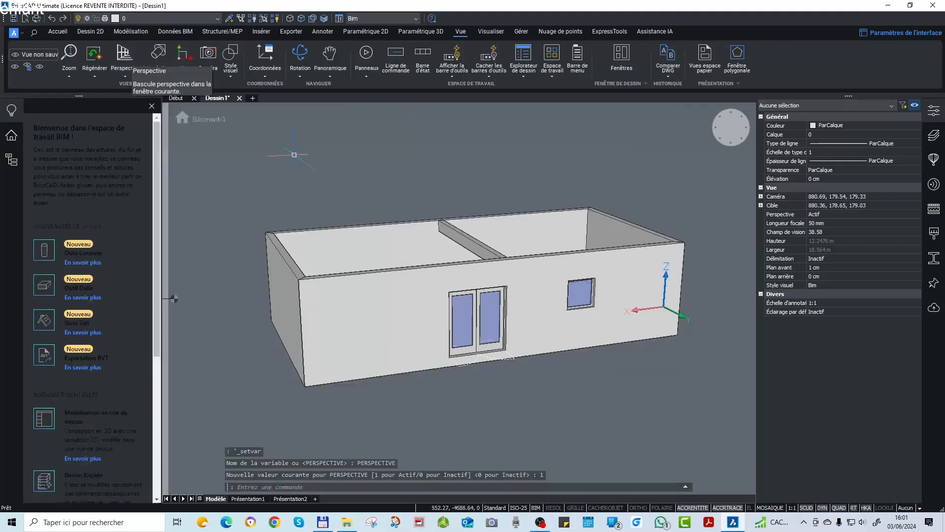
{"action": "left_click", "coordinate": [133, 60]}
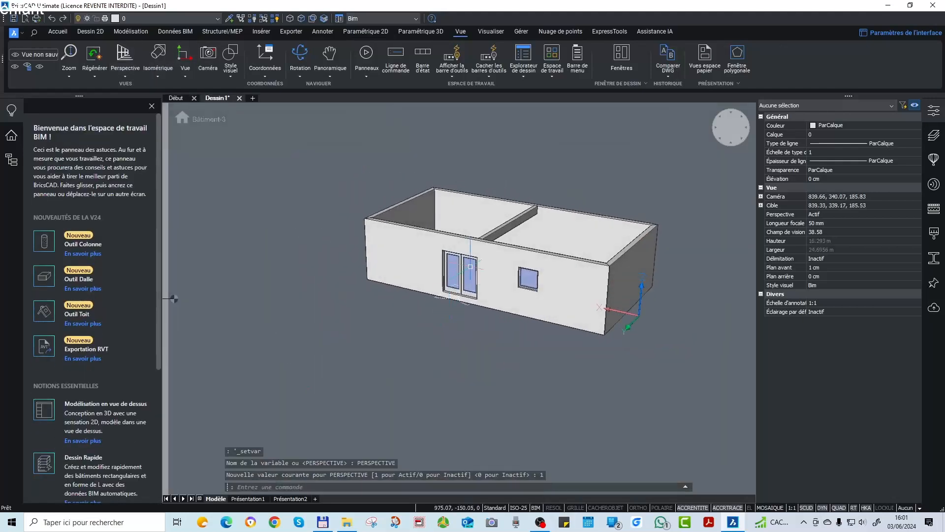
Step: Examine the French door, its swing arcs and the window in perspective from outside and inside the building
{"action": "scroll", "coordinate": [497, 334], "scroll_direction": "up", "scroll_amount": 5}
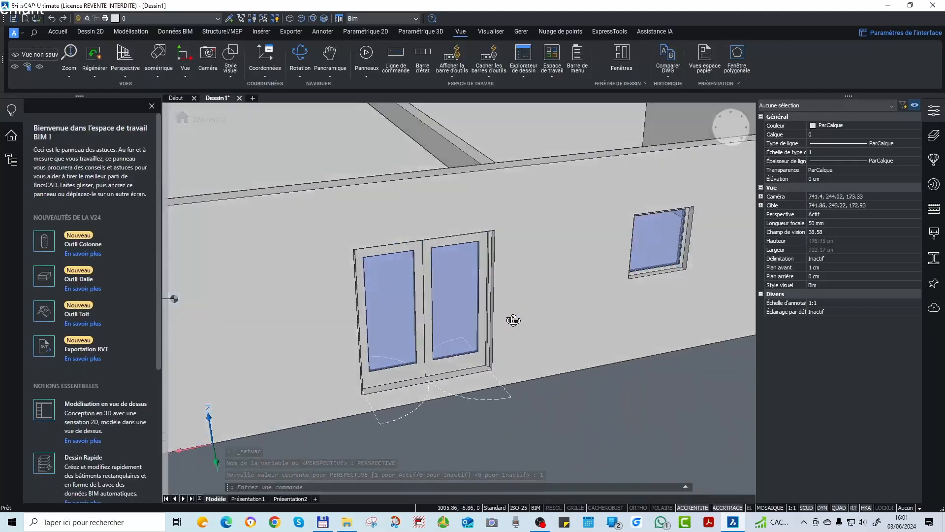
{"action": "middle_click_drag", "start_coordinate": [514, 320], "coordinate": [616, 354], "text": "shift"}
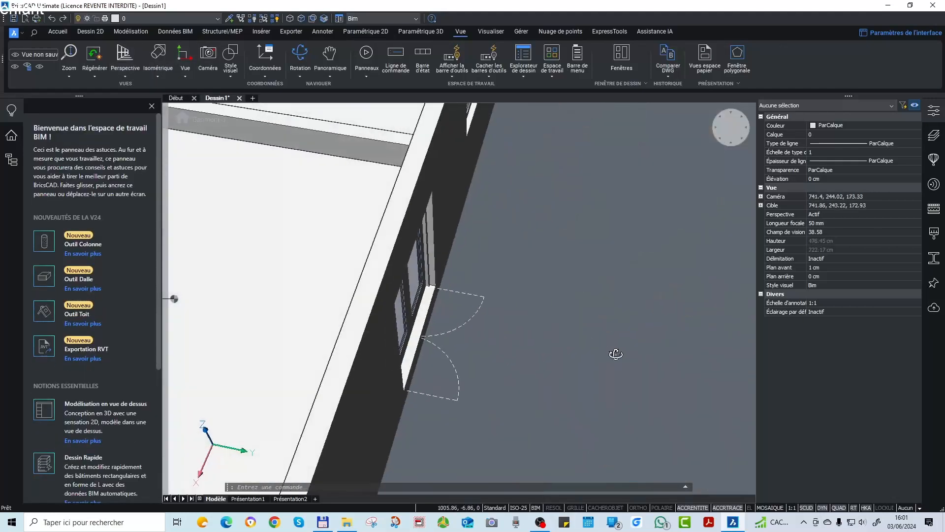
{"action": "scroll", "coordinate": [591, 316], "scroll_direction": "down", "scroll_amount": 5}
{"action": "middle_click_drag", "start_coordinate": [532, 298], "coordinate": [502, 262], "text": "shift"}
{"action": "scroll", "coordinate": [374, 237], "scroll_direction": "up", "scroll_amount": 5}
{"action": "scroll", "coordinate": [609, 222], "scroll_direction": "up", "scroll_amount": 3}
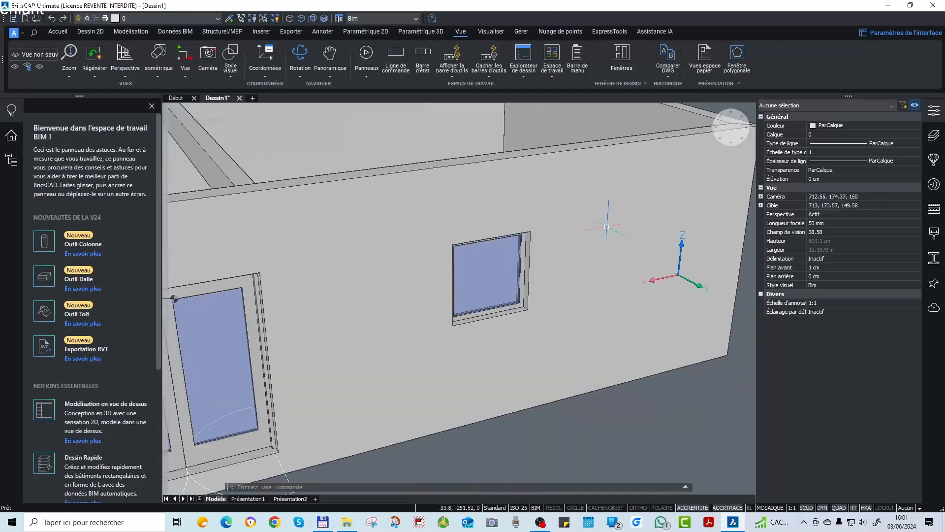
{"action": "scroll", "coordinate": [608, 224], "scroll_direction": "down", "scroll_amount": 4}
{"action": "middle_click_drag", "start_coordinate": [380, 273], "coordinate": [604, 272], "text": "shift"}
{"action": "scroll", "coordinate": [566, 331], "scroll_direction": "down", "scroll_amount": 1}
{"action": "scroll", "coordinate": [542, 285], "scroll_direction": "up", "scroll_amount": 5}
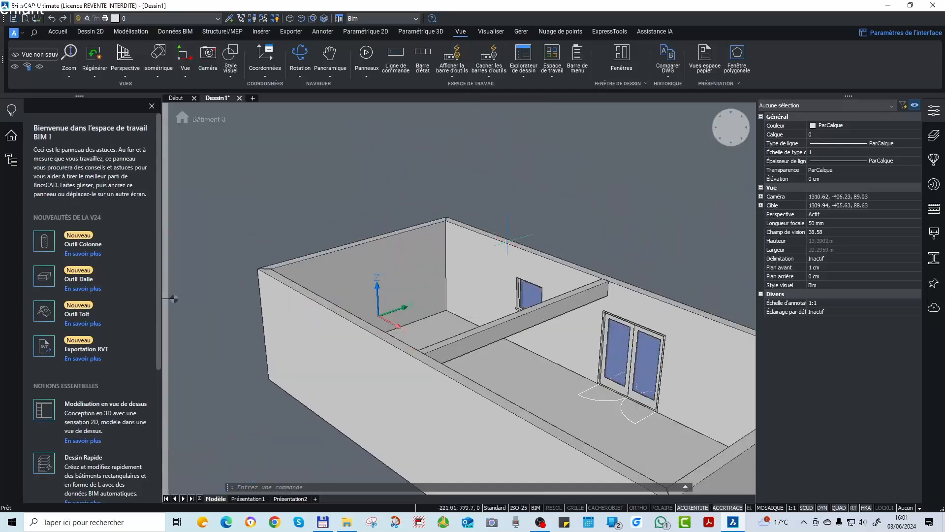
Step: Review the layers available for the beam, keep it on layer 0, and clear the selection
{"action": "left_click", "coordinate": [490, 320]}
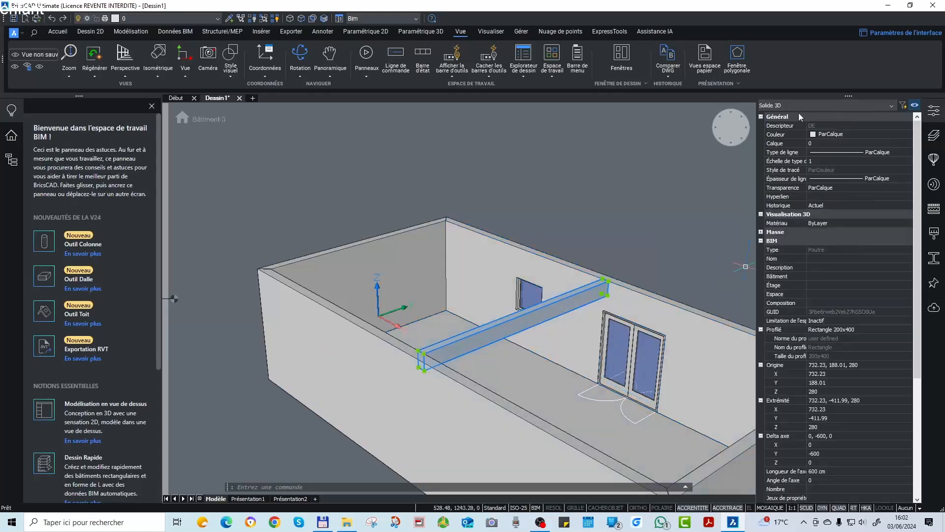
{"action": "left_click", "coordinate": [826, 144]}
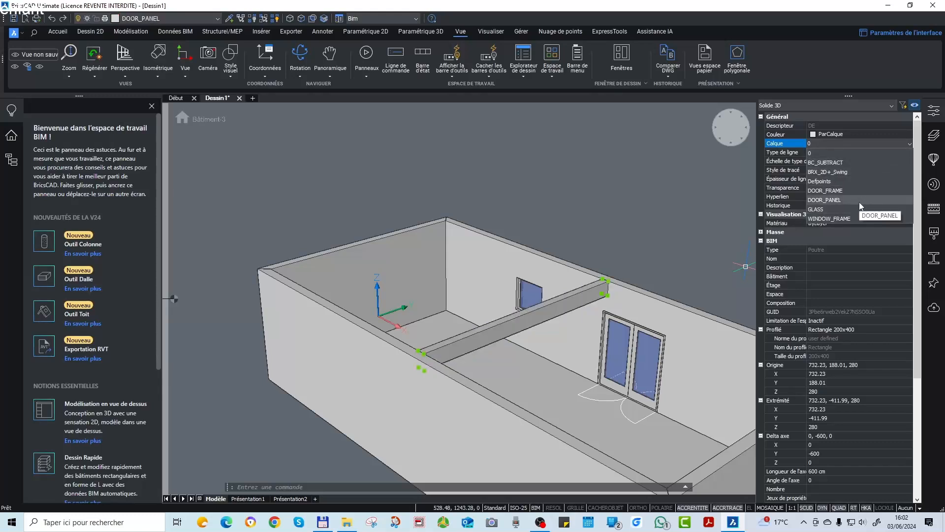
{"action": "left_click", "coordinate": [852, 152]}
{"action": "key", "text": "Escape"}
{"action": "key", "text": "Escape"}
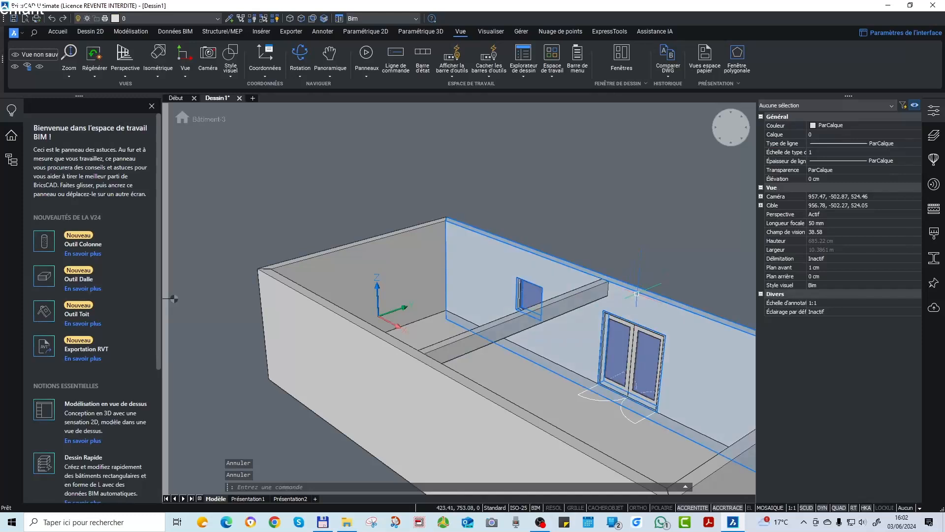
Step: Check the French door's general properties, clear the selection, and display the drawing's layer list
{"action": "left_click", "coordinate": [608, 348]}
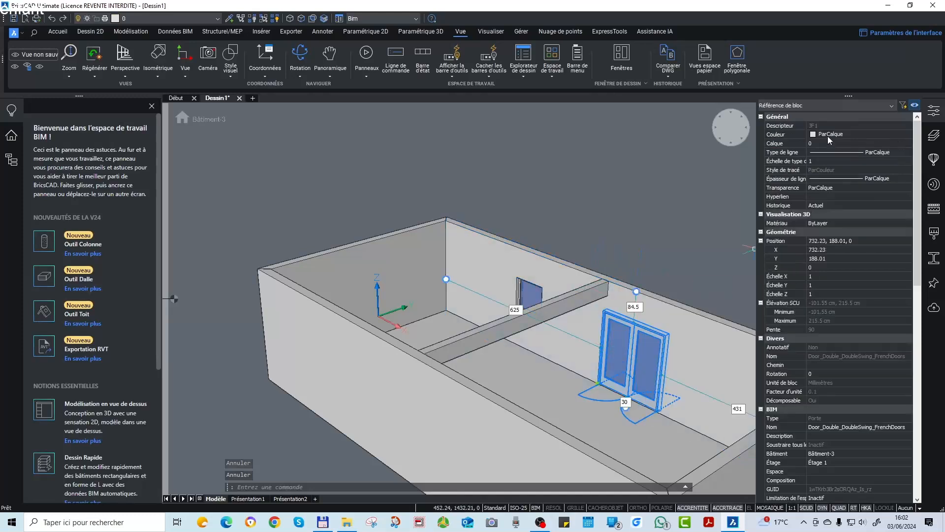
{"action": "left_click", "coordinate": [672, 299]}
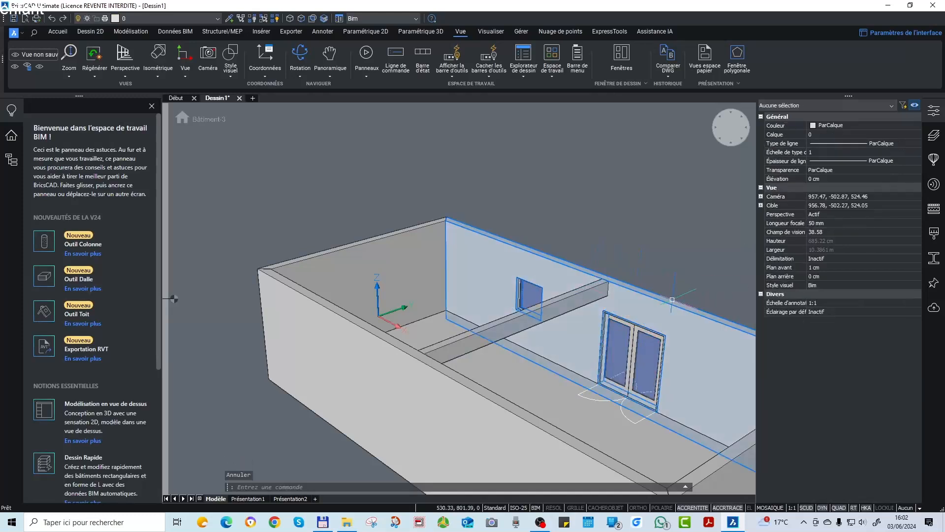
{"action": "key", "text": "Escape"}
{"action": "key", "text": "Escape"}
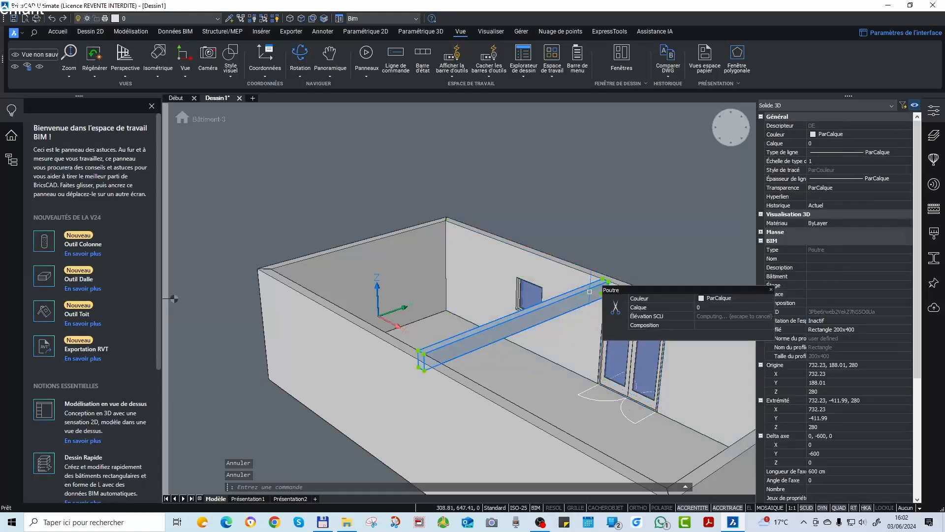
{"action": "left_click", "coordinate": [933, 134]}
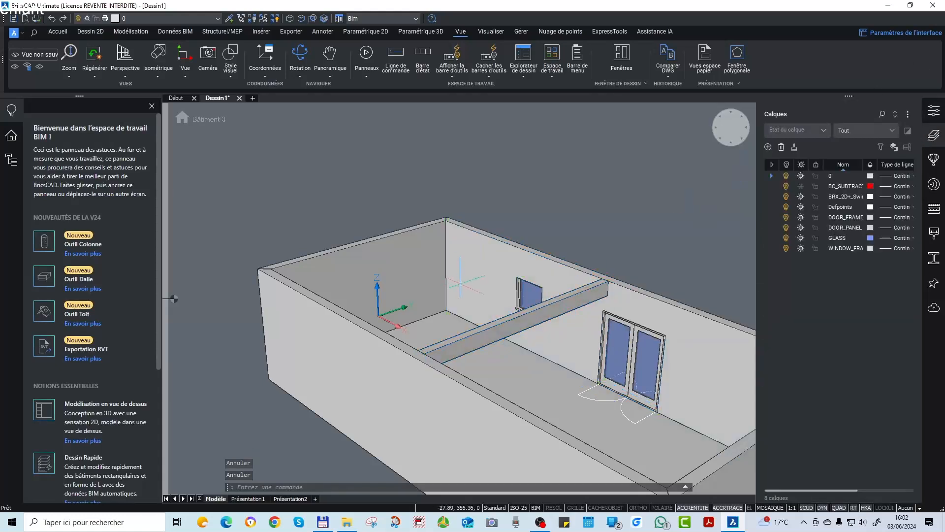
{"action": "middle_click_drag", "start_coordinate": [457, 266], "coordinate": [549, 208], "text": "shift"}
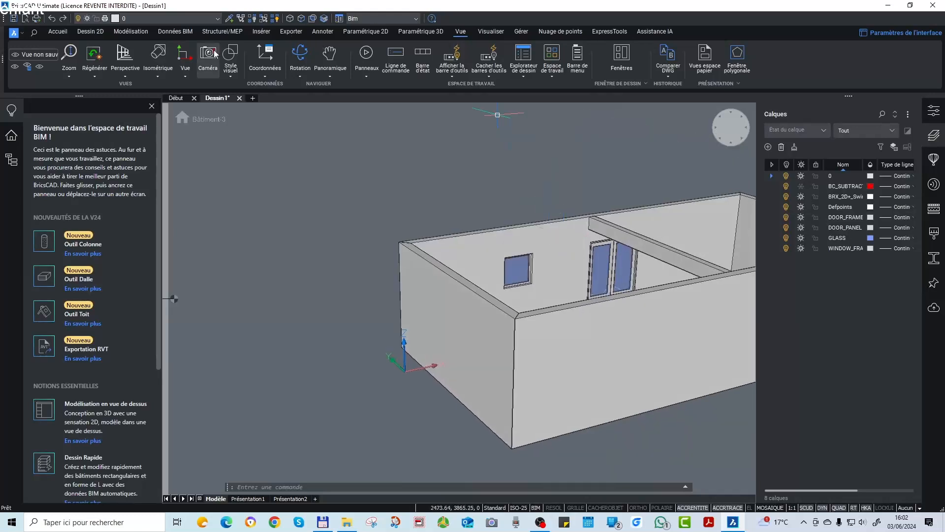
Step: Place a rectangular column on the slab in the window-side bay, about 369 cm from the end wall and 273 cm from the window wall
{"action": "left_click", "coordinate": [49, 33]}
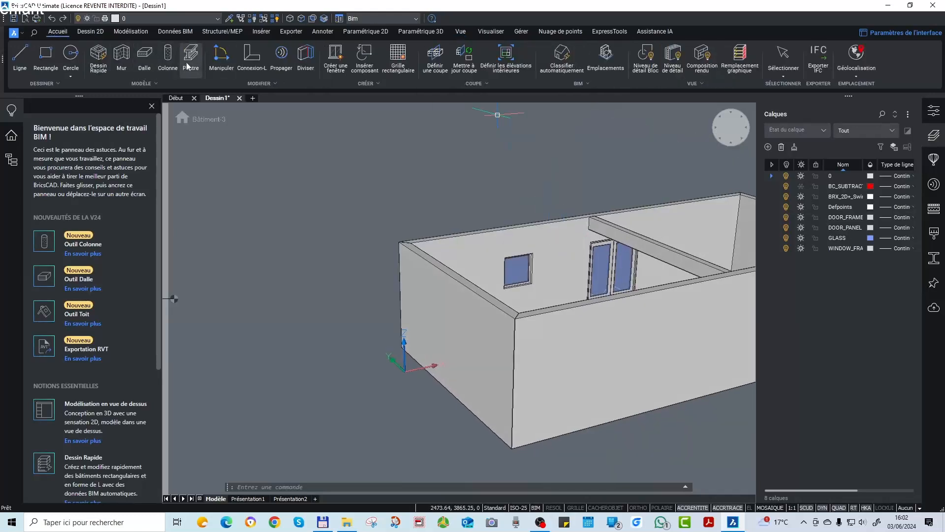
{"action": "left_click", "coordinate": [167, 63]}
{"action": "scroll", "coordinate": [556, 285], "scroll_direction": "down", "scroll_amount": 3}
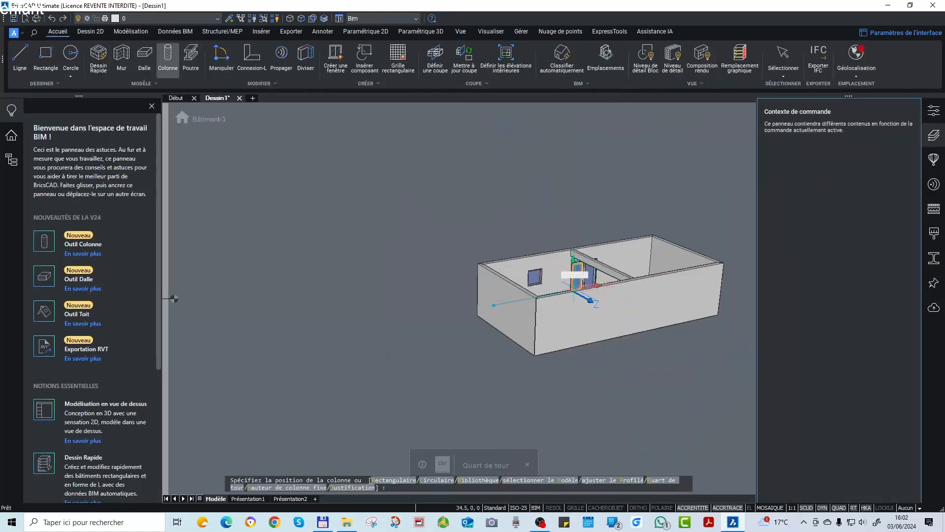
{"action": "middle_click_drag", "start_coordinate": [584, 296], "coordinate": [529, 355], "text": "shift"}
{"action": "scroll", "coordinate": [615, 254], "scroll_direction": "up", "scroll_amount": 3}
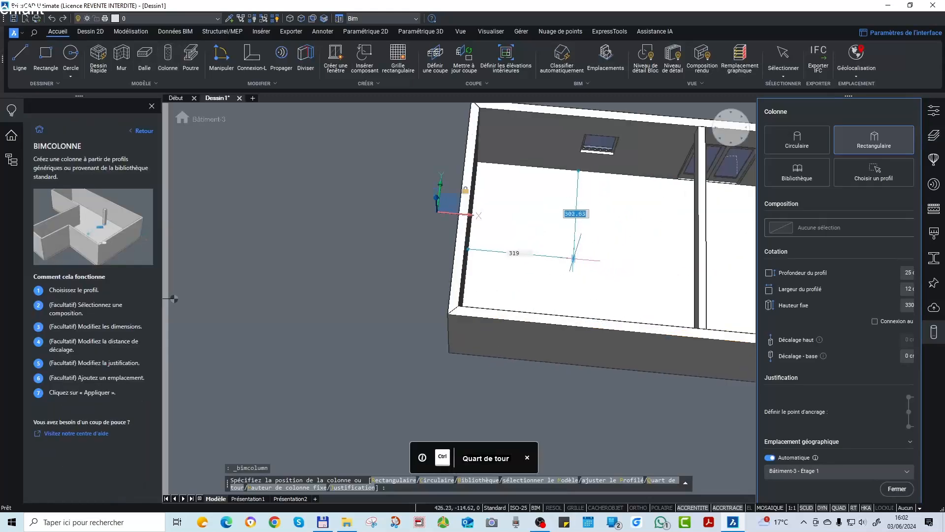
{"action": "scroll", "coordinate": [573, 259], "scroll_direction": "up", "scroll_amount": 2}
{"action": "left_click", "coordinate": [557, 252]}
Step: Inspect the new column and the beam from oblique and plan views, and end the Column command
{"action": "middle_click_drag", "start_coordinate": [644, 262], "coordinate": [719, 236], "text": "shift"}
{"action": "scroll", "coordinate": [709, 224], "scroll_direction": "down", "scroll_amount": 4}
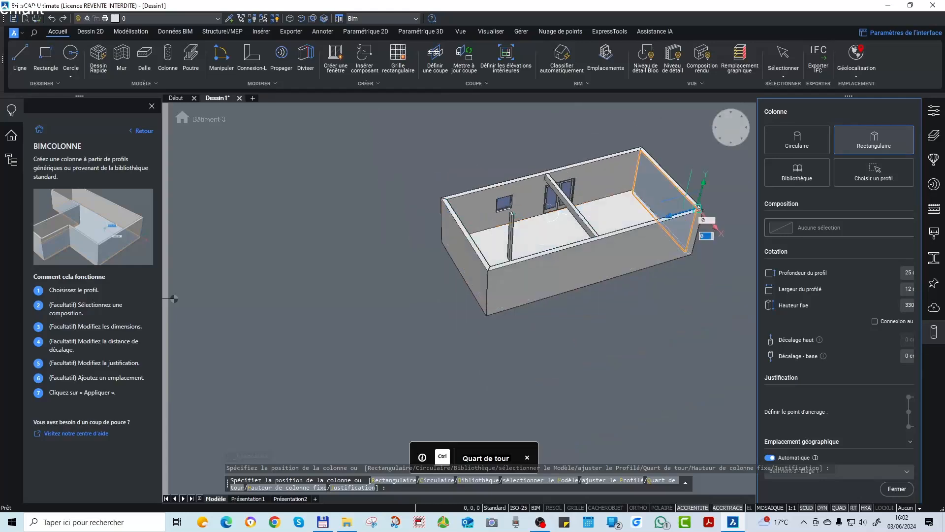
{"action": "scroll", "coordinate": [691, 196], "scroll_direction": "up", "scroll_amount": 3}
{"action": "middle_click_drag", "start_coordinate": [437, 282], "coordinate": [507, 297], "text": "shift"}
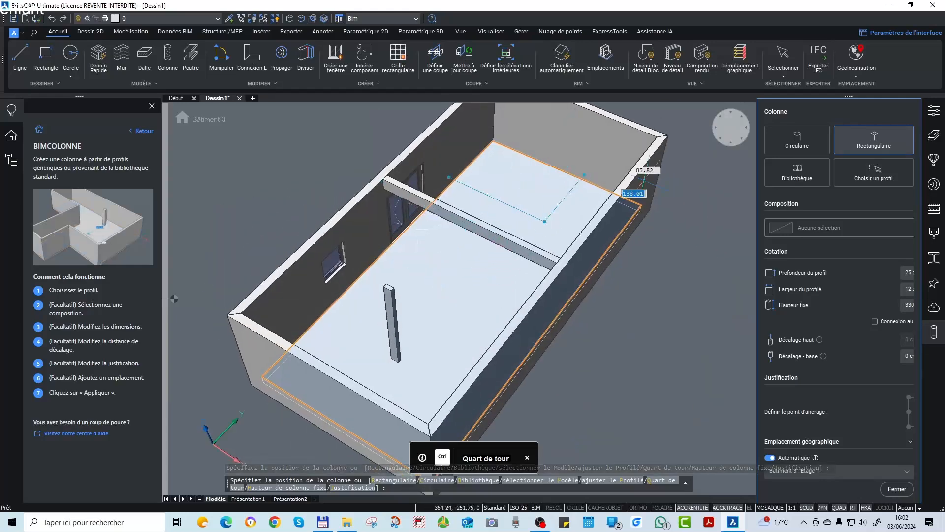
{"action": "left_click", "coordinate": [732, 128]}
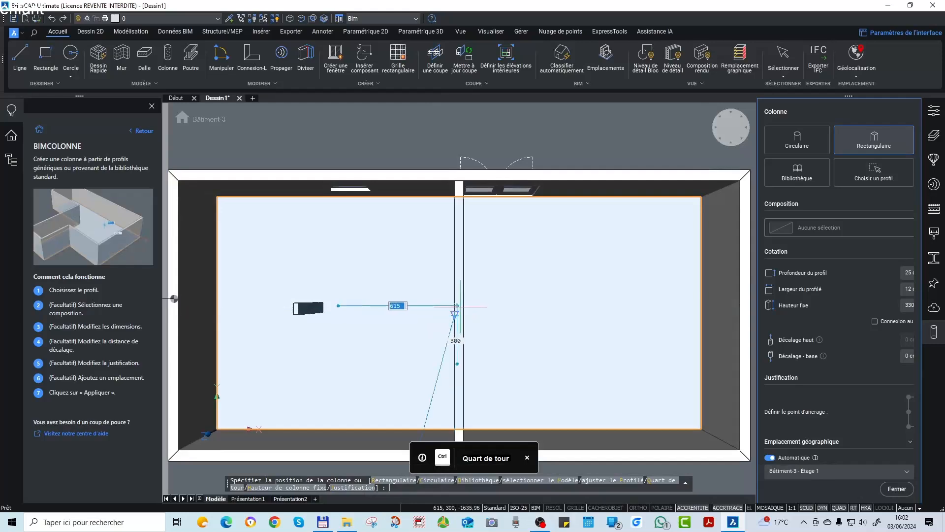
{"action": "middle_click_drag", "start_coordinate": [463, 335], "coordinate": [482, 312], "text": "shift"}
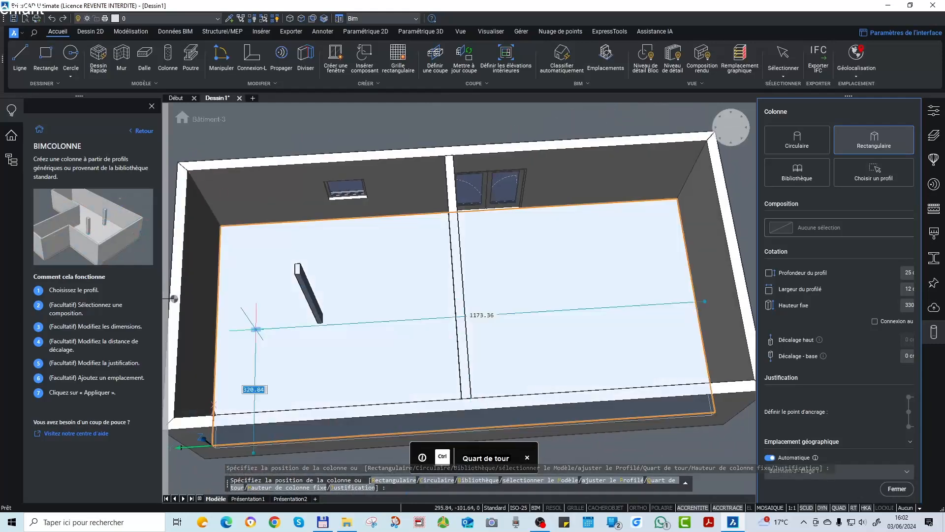
{"action": "key", "text": "Escape"}
{"action": "key", "text": "Escape"}
Step: Move the column by its upper corner so that it stands in line with the beam
{"action": "scroll", "coordinate": [305, 286], "scroll_direction": "up", "scroll_amount": 3}
{"action": "mouse_move", "coordinate": [457, 363]}
{"action": "middle_mouse_down", "text": "shift"}
{"action": "mouse_move", "coordinate": [461, 342]}
{"action": "mouse_move", "coordinate": [461, 360]}
{"action": "middle_mouse_up", "text": "shift"}
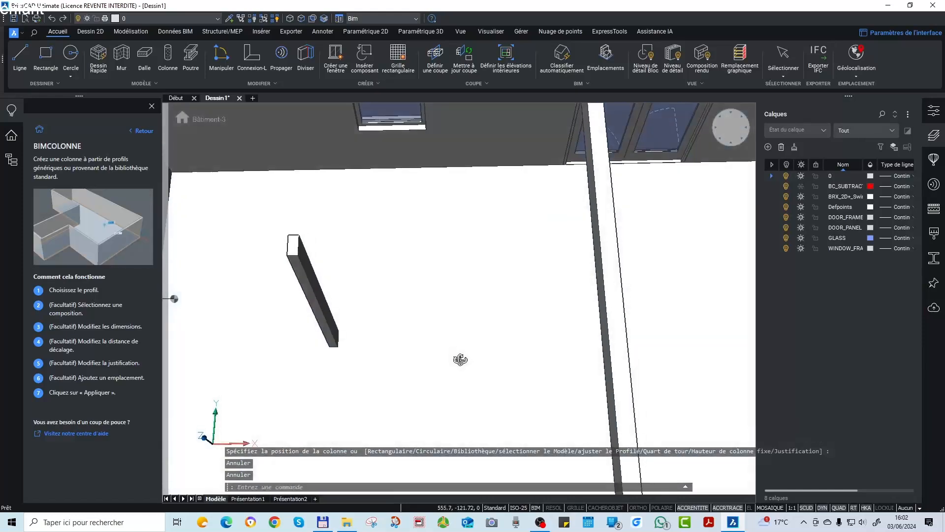
{"action": "left_click", "coordinate": [316, 304]}
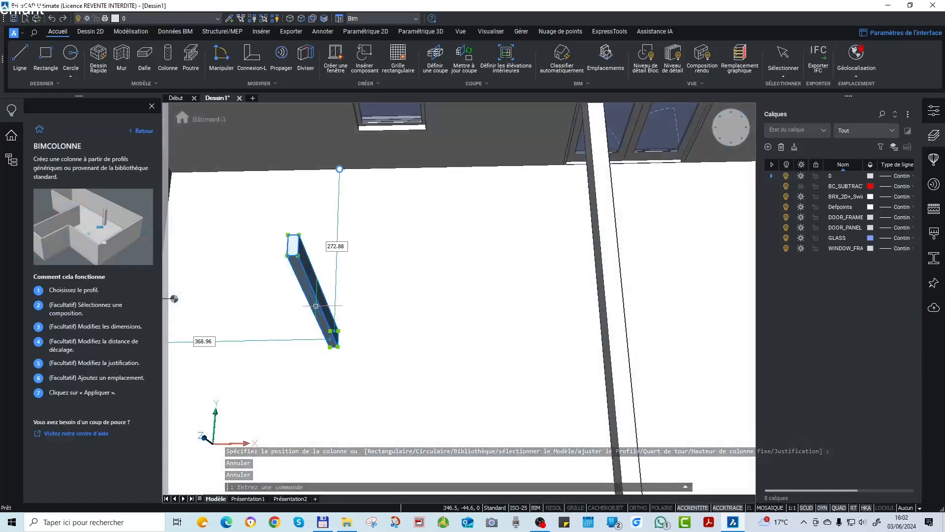
{"action": "left_click", "coordinate": [300, 256]}
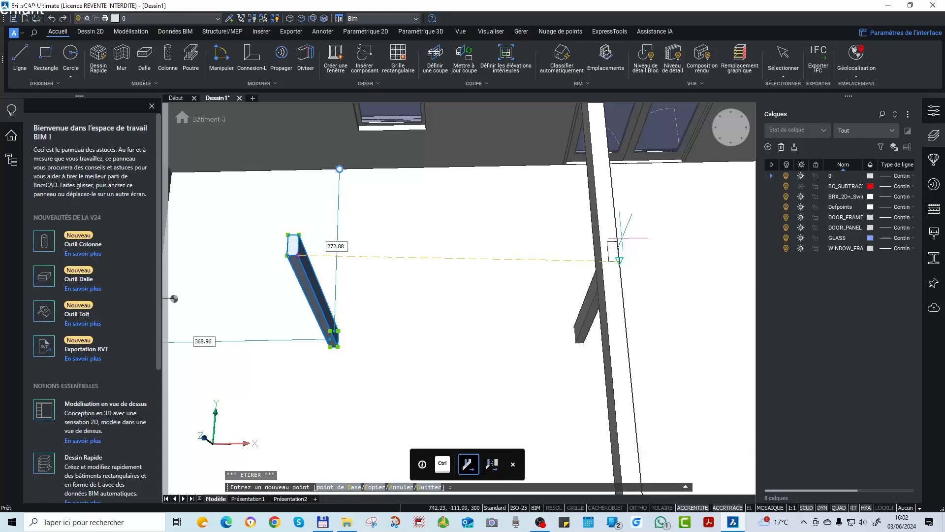
{"action": "middle_click_drag", "start_coordinate": [620, 241], "coordinate": [762, 371], "text": "shift"}
{"action": "key", "text": "Escape"}
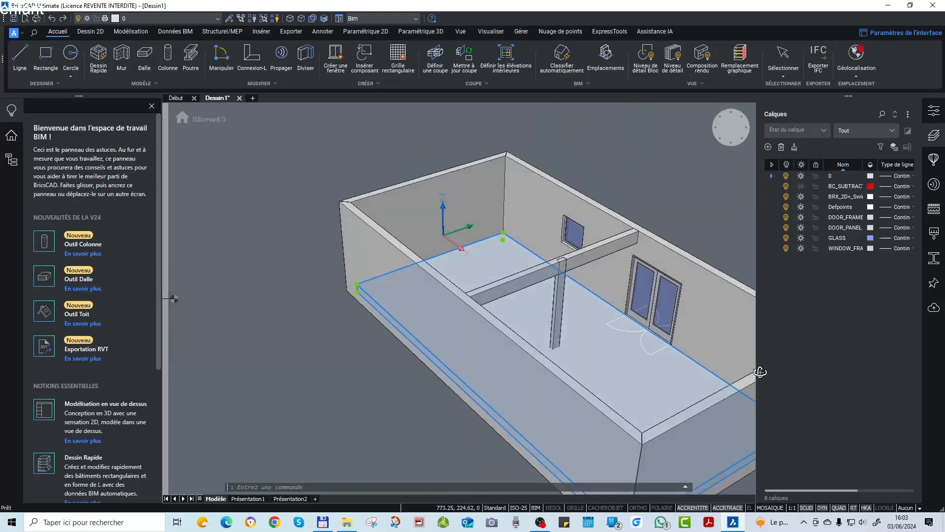
Step: Move the column down by its upper corner until its top meets the beam's underside
{"action": "scroll", "coordinate": [597, 275], "scroll_direction": "up", "scroll_amount": 3}
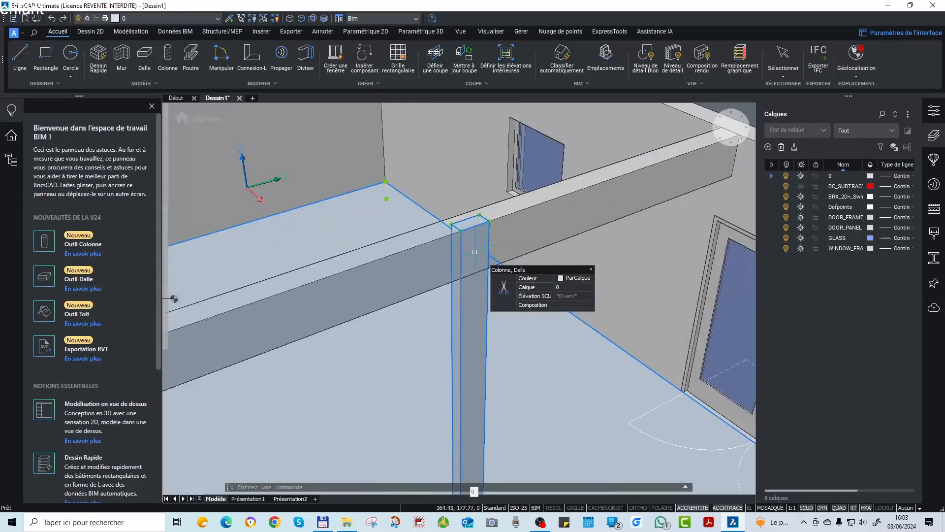
{"action": "left_click", "coordinate": [485, 282]}
{"action": "left_click", "coordinate": [461, 231]}
Step: Inspect the column's base from beneath the slab and from inside the building, and clear the selection
{"action": "scroll", "coordinate": [460, 230], "scroll_direction": "down", "scroll_amount": 4}
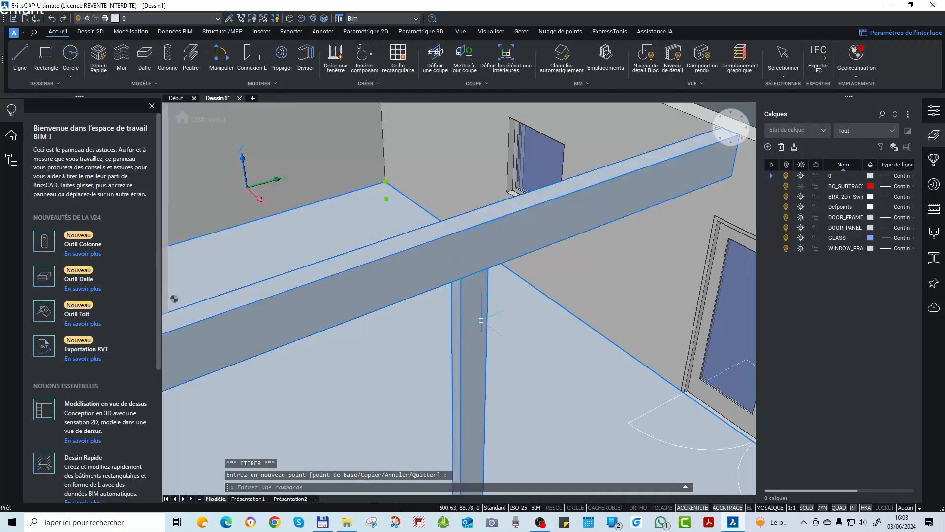
{"action": "middle_click_drag", "start_coordinate": [566, 440], "coordinate": [565, 348], "text": "shift"}
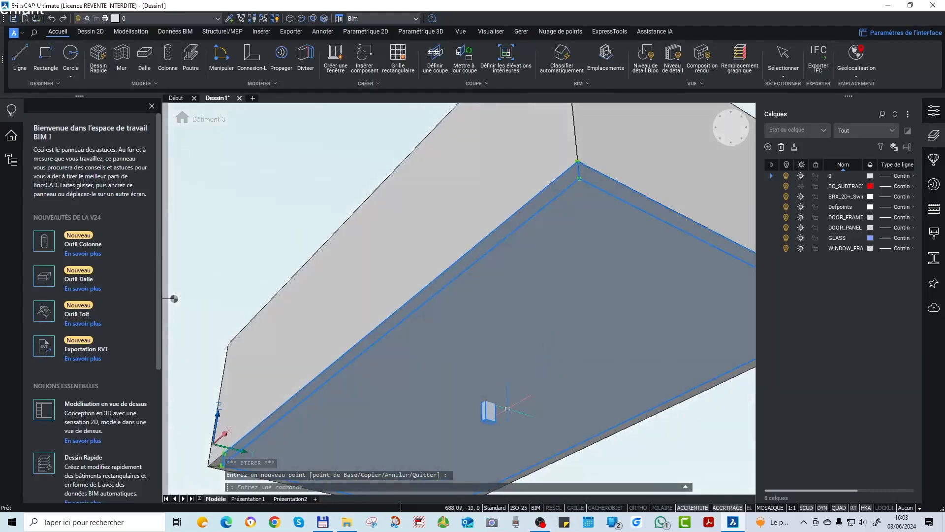
{"action": "scroll", "coordinate": [508, 430], "scroll_direction": "down", "scroll_amount": 5}
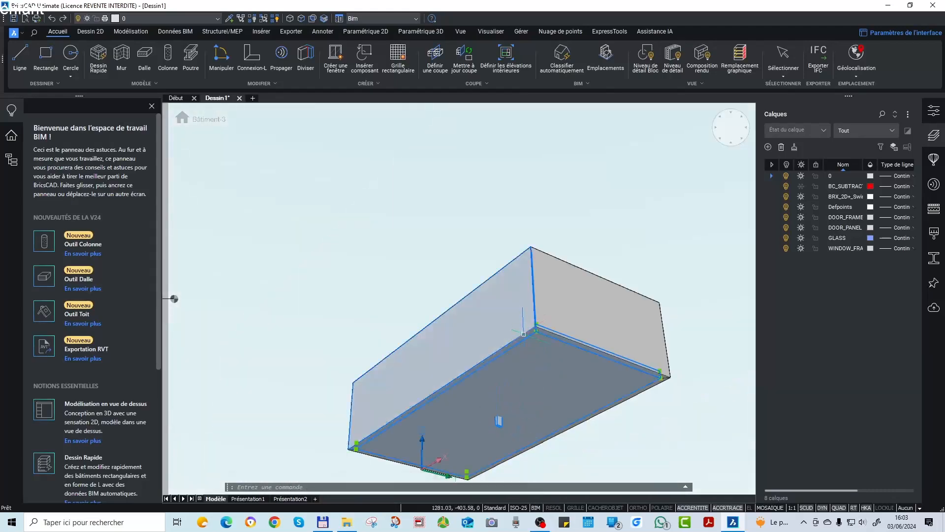
{"action": "middle_click_drag", "start_coordinate": [524, 319], "coordinate": [512, 419], "text": "shift"}
{"action": "scroll", "coordinate": [511, 419], "scroll_direction": "up", "scroll_amount": 3}
{"action": "key", "text": "Escape"}
{"action": "key", "text": "Escape"}
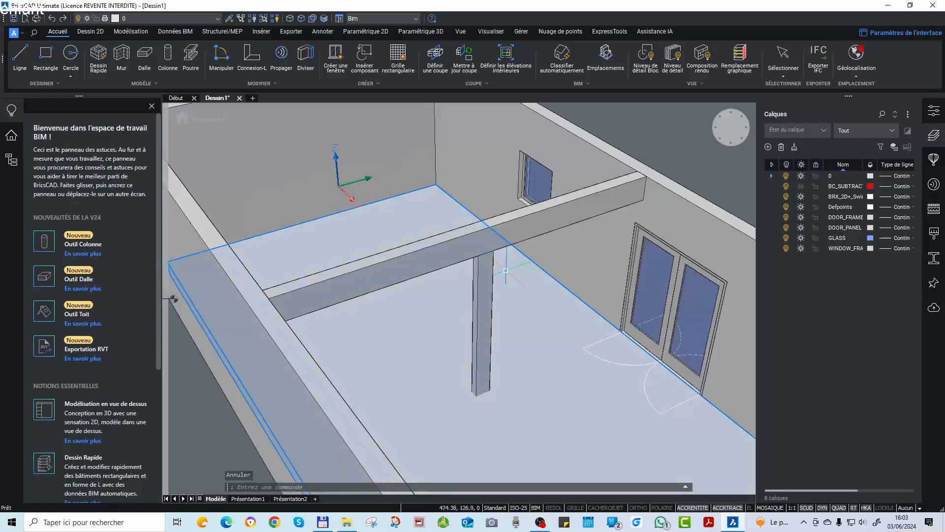
Step: Open the column's properties and set the Z coordinate of its end point to 240
{"action": "left_click", "coordinate": [490, 297]}
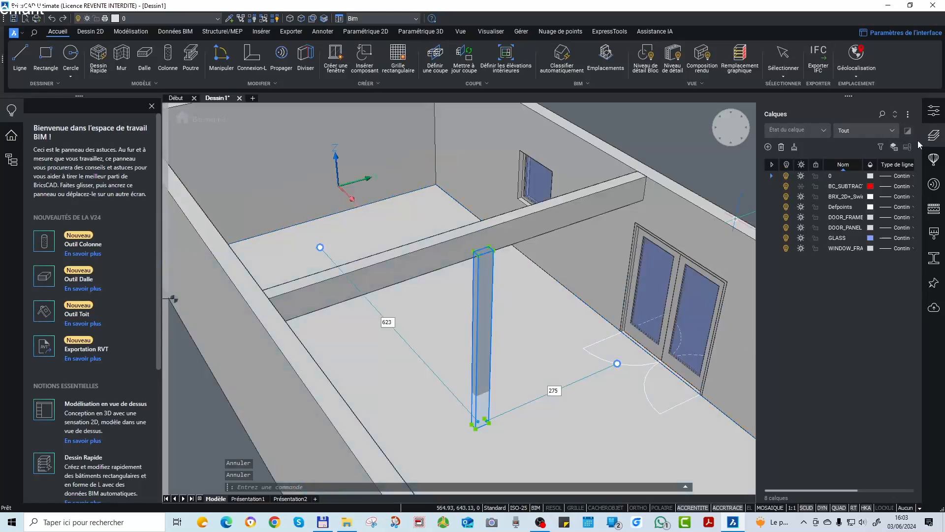
{"action": "left_click", "coordinate": [934, 111]}
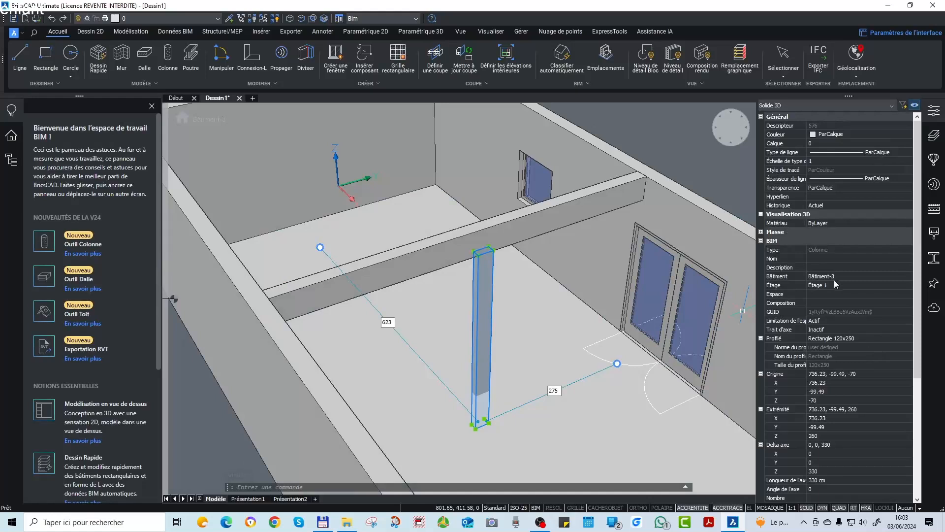
{"action": "left_click", "coordinate": [833, 437]}
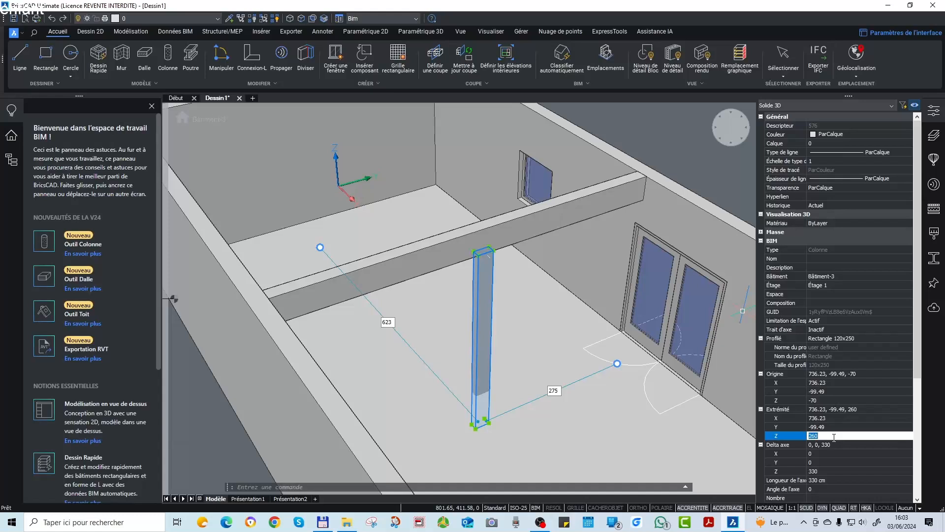
Step: Move the shortened column up by its top corner until its top meets the beam's underside
{"action": "scroll", "coordinate": [502, 233], "scroll_direction": "up", "scroll_amount": 5}
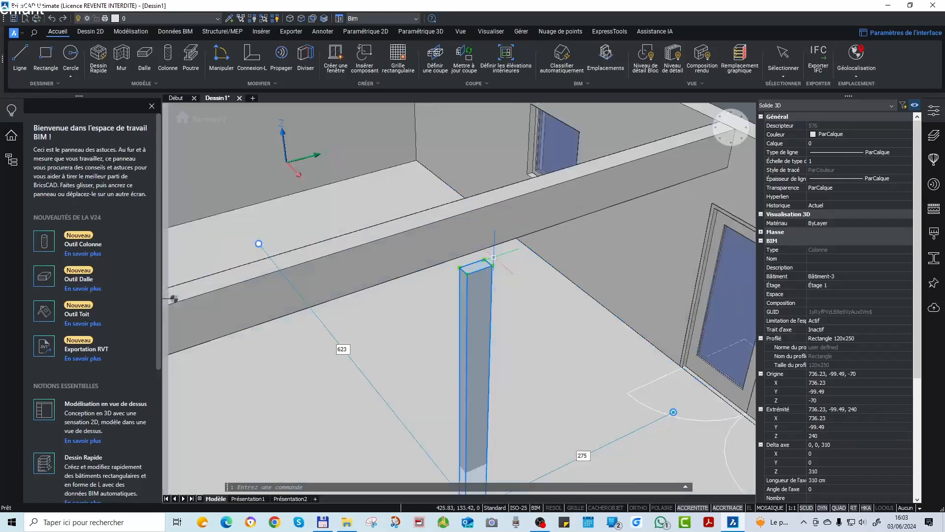
{"action": "left_click", "coordinate": [492, 272]}
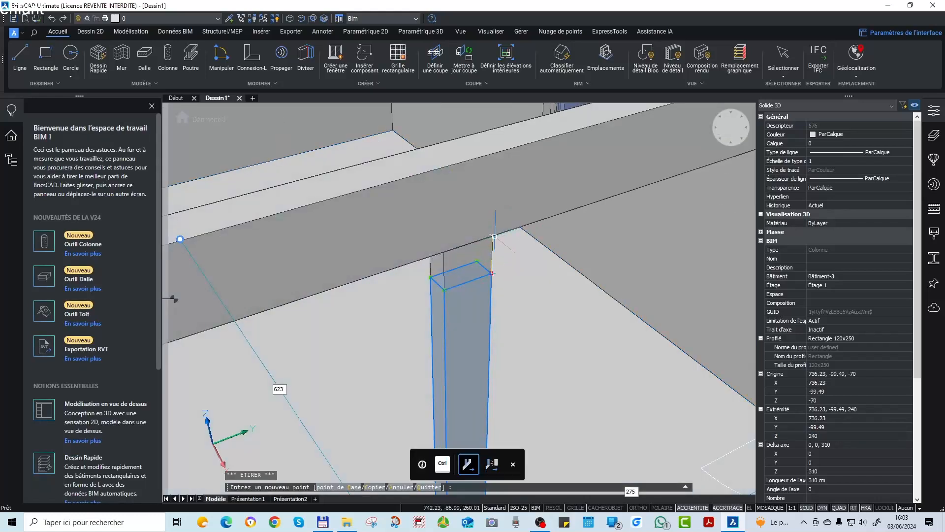
{"action": "scroll", "coordinate": [494, 234], "scroll_direction": "up", "scroll_amount": 6}
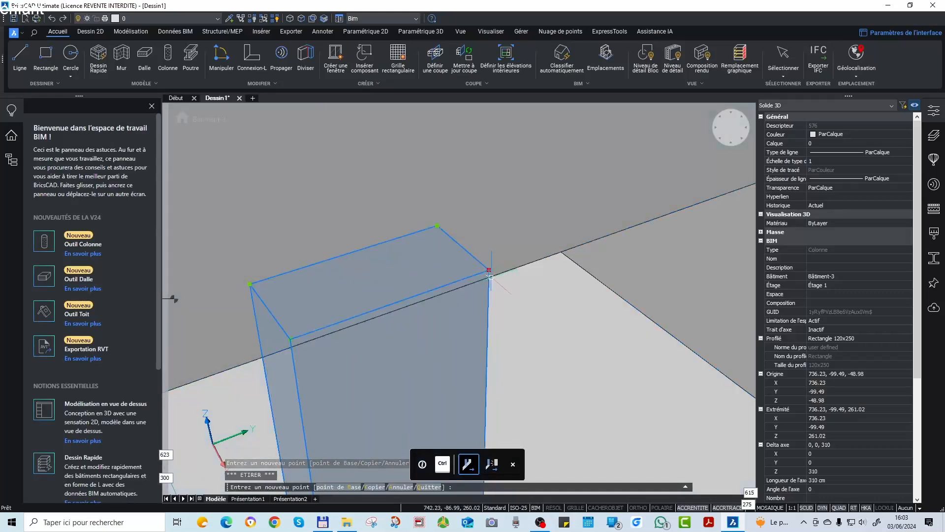
{"action": "left_click", "coordinate": [491, 277]}
{"action": "scroll", "coordinate": [493, 279], "scroll_direction": "down", "scroll_amount": 10}
{"action": "middle_click_drag", "start_coordinate": [527, 342], "coordinate": [554, 344], "text": "shift"}
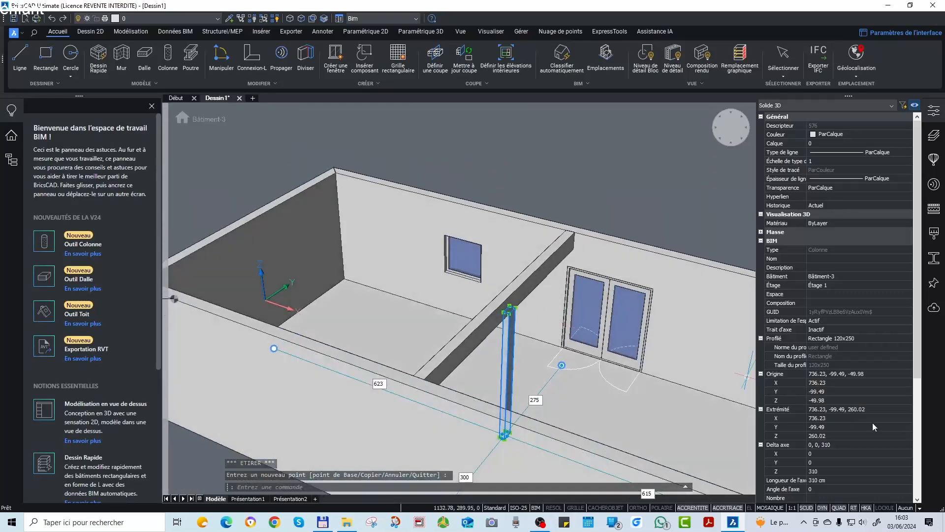
Step: Examine the column's profile, axis and attribute properties and its junction with the beam, and clear the selection
{"action": "scroll", "coordinate": [842, 344], "scroll_direction": "down", "scroll_amount": 1}
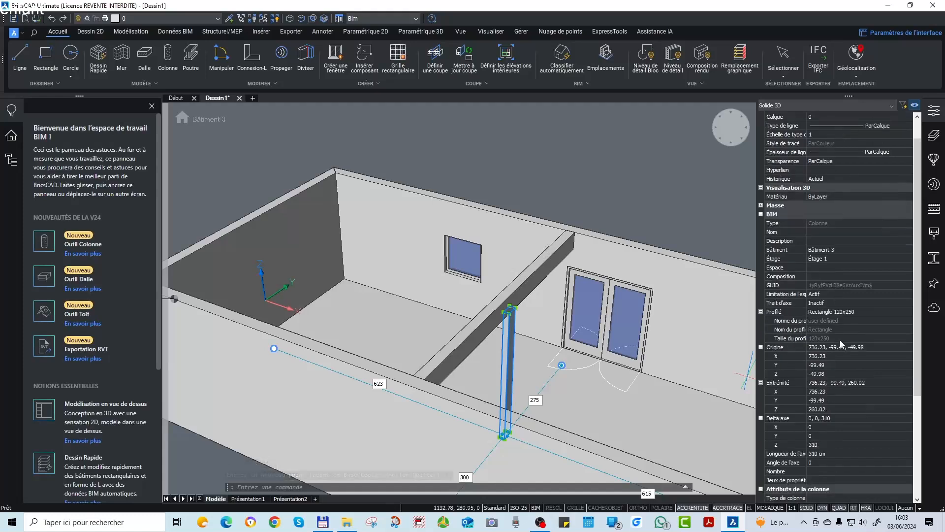
{"action": "key", "text": "Escape"}
{"action": "key", "text": "Escape"}
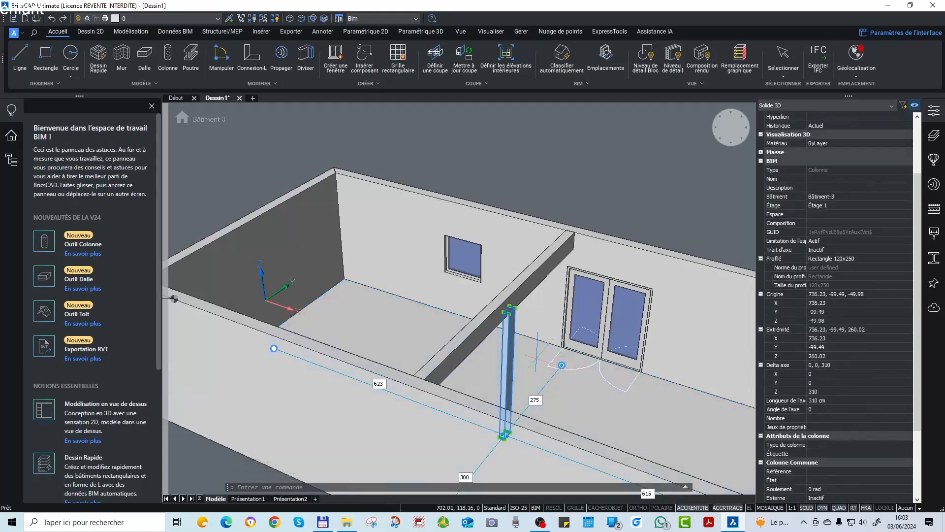
{"action": "left_click", "coordinate": [506, 321]}
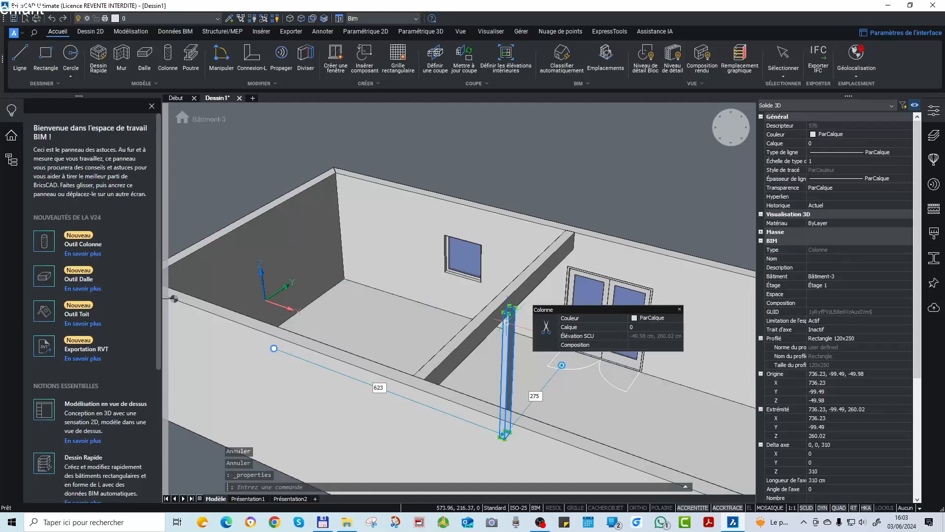
{"action": "scroll", "coordinate": [506, 322], "scroll_direction": "up", "scroll_amount": 3}
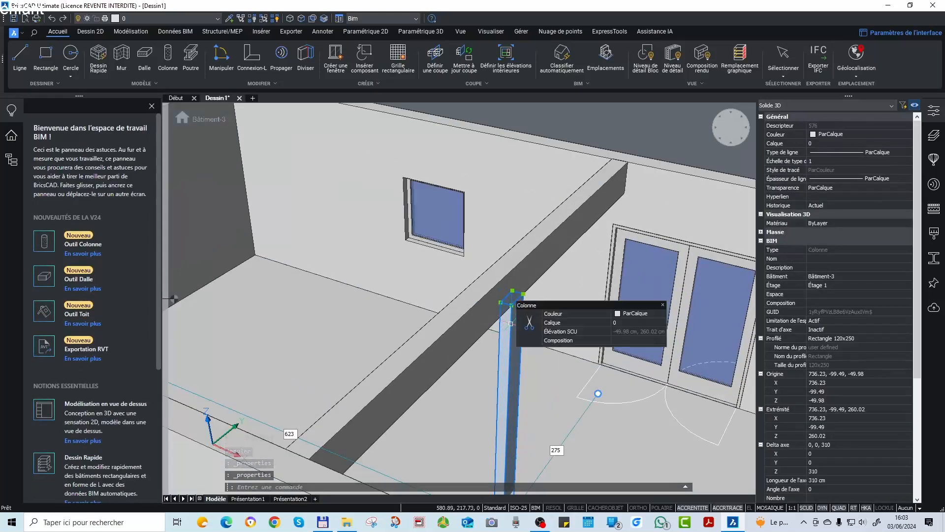
{"action": "scroll", "coordinate": [827, 374], "scroll_direction": "down", "scroll_amount": 4}
{"action": "scroll", "coordinate": [837, 412], "scroll_direction": "up", "scroll_amount": 3}
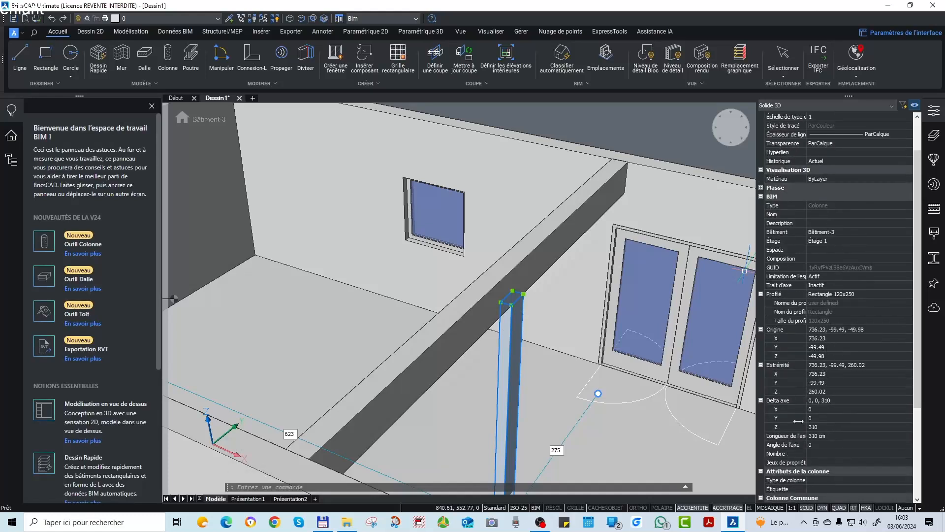
{"action": "key", "text": "Escape"}
{"action": "key", "text": "Escape"}
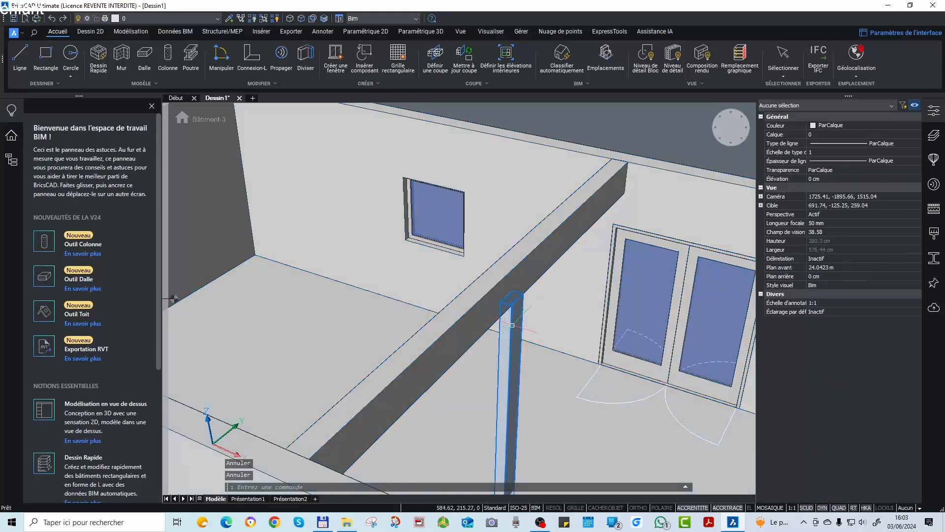
Step: Delete the column and start a new rectangular column with a profile width of 20 cm
{"action": "left_click", "coordinate": [512, 325]}
{"action": "key", "text": "Delete"}
{"action": "left_click", "coordinate": [167, 55]}
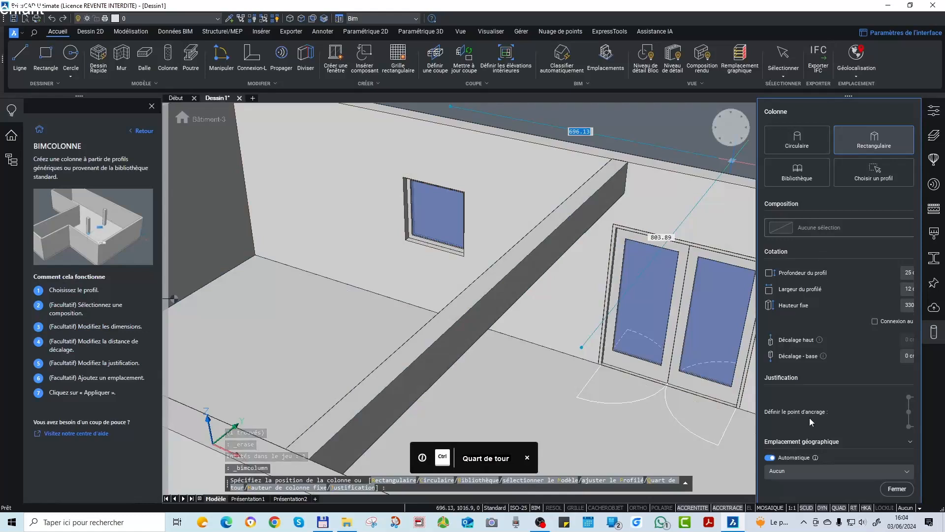
{"action": "left_click_drag", "start_coordinate": [753, 378], "coordinate": [733, 378]}
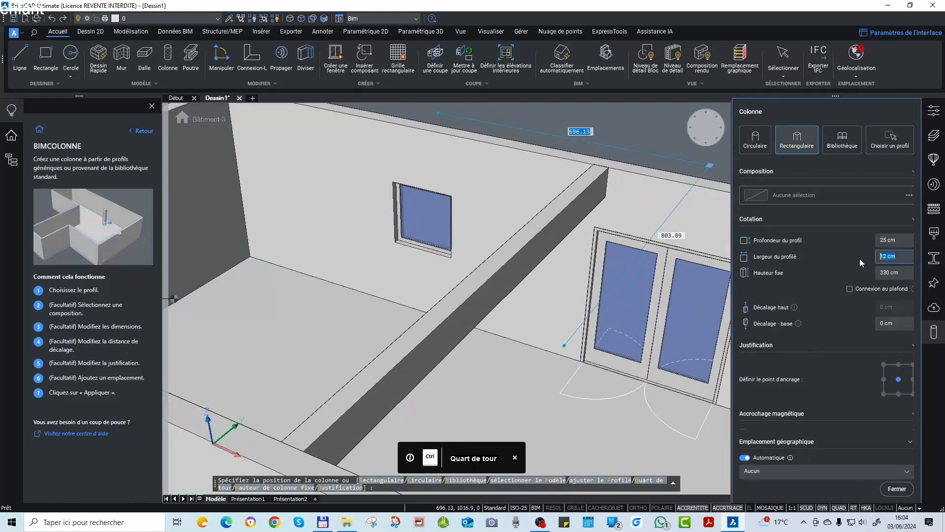
{"action": "type", "text": "0"}
{"action": "key", "text": "Return"}
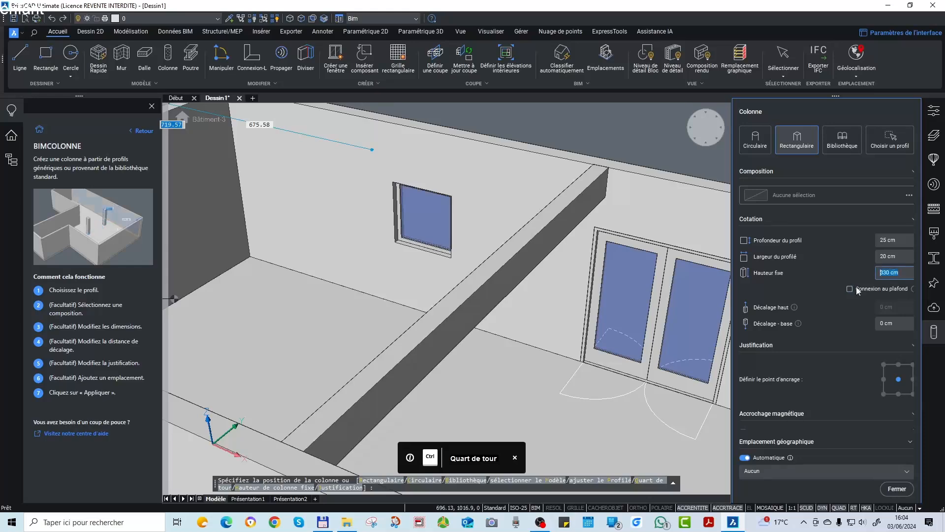
Step: Place the rectangular column near the beam on the side of the long wall without openings, and end the Column command
{"action": "scroll", "coordinate": [485, 333], "scroll_direction": "down", "scroll_amount": 4}
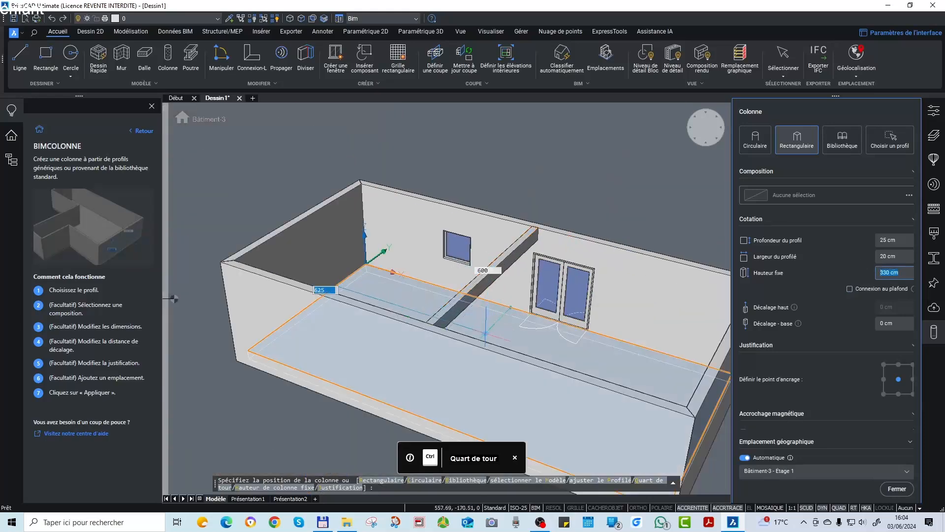
{"action": "scroll", "coordinate": [486, 333], "scroll_direction": "up", "scroll_amount": 1}
{"action": "middle_click_drag", "start_coordinate": [487, 349], "coordinate": [493, 382], "text": "shift"}
{"action": "left_click", "coordinate": [499, 367]}
{"action": "key", "text": "Escape"}
{"action": "key", "text": "Escape"}
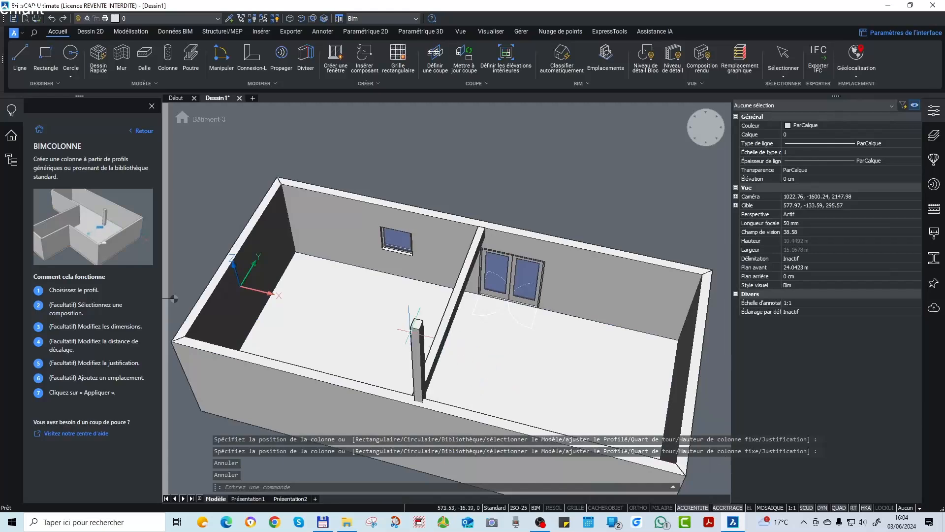
Step: Move the new column by a top corner to the beam so that it stands beneath the beam's span
{"action": "left_click", "coordinate": [418, 325]}
{"action": "scroll", "coordinate": [418, 324], "scroll_direction": "up", "scroll_amount": 5}
{"action": "type", "text": "dp"}
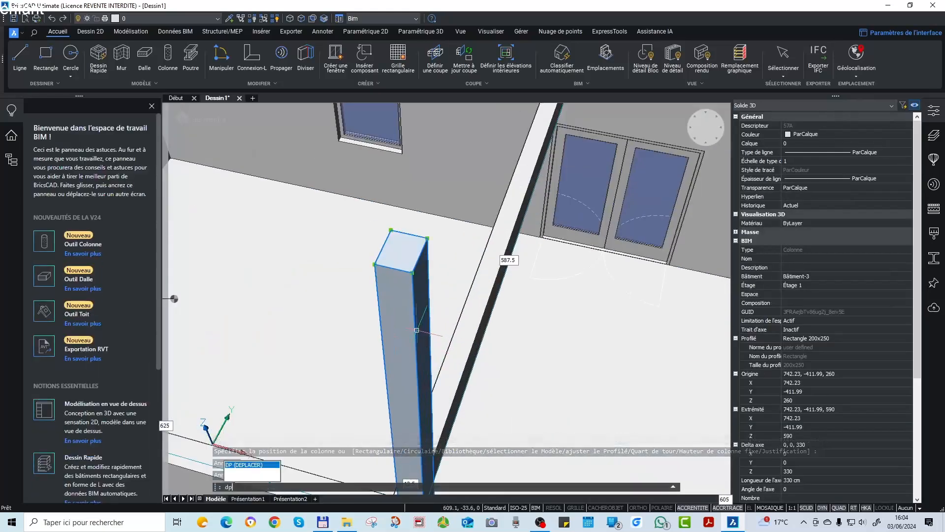
{"action": "key", "text": "Return"}
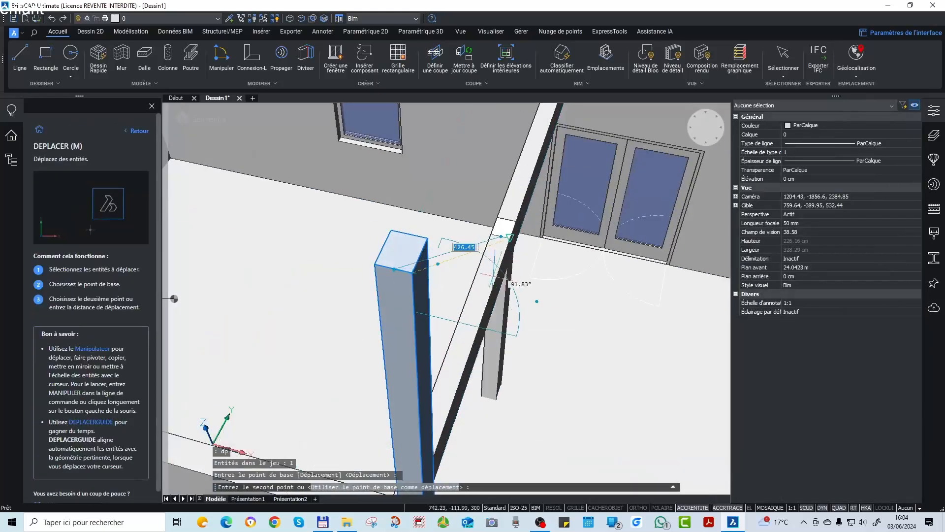
{"action": "middle_click_drag", "start_coordinate": [504, 230], "coordinate": [456, 406], "text": "shift"}
{"action": "left_click", "coordinate": [427, 239]}
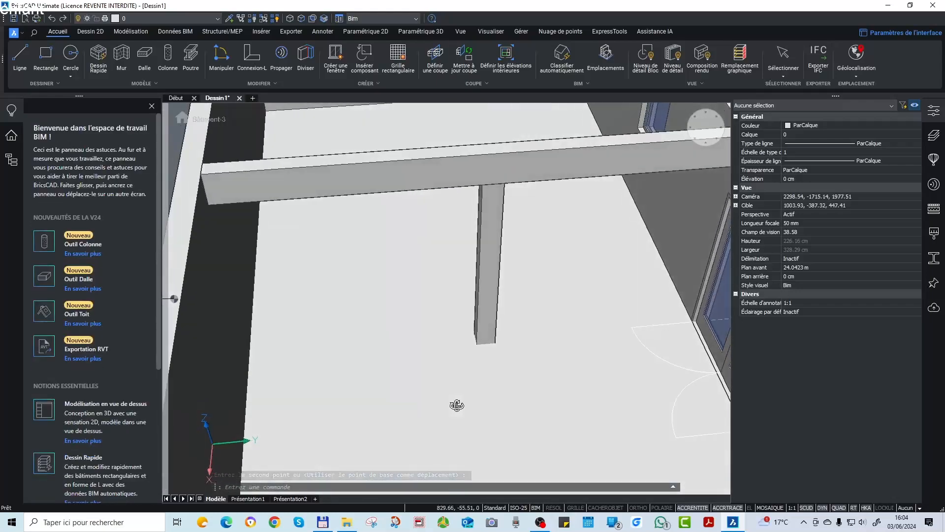
Step: Inspect the column's position under the beam from several angles around the building, and clear the selection
{"action": "scroll", "coordinate": [418, 329], "scroll_direction": "down", "scroll_amount": 4}
{"action": "middle_click_drag", "start_coordinate": [418, 330], "coordinate": [510, 355], "text": "shift"}
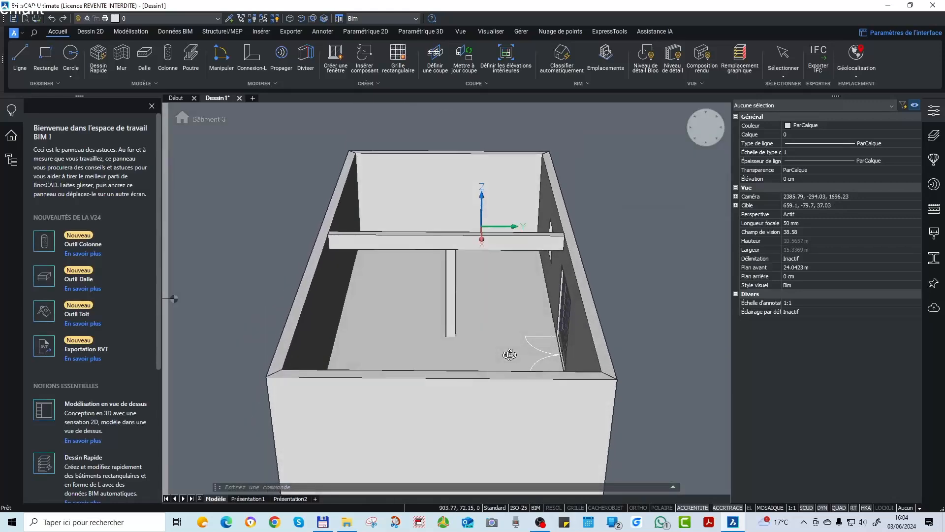
{"action": "left_click", "coordinate": [451, 281]}
{"action": "key", "text": "Escape"}
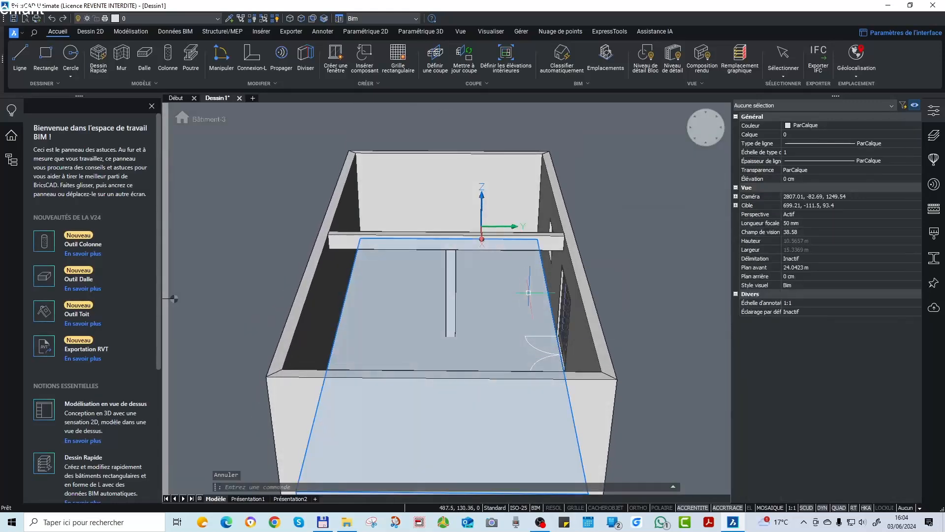
{"action": "left_click", "coordinate": [607, 264]}
{"action": "key", "text": "Escape"}
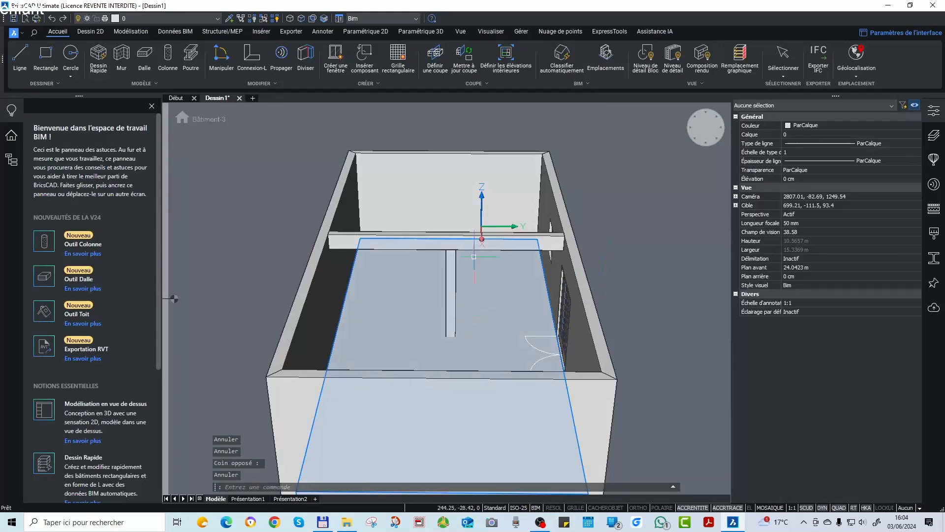
{"action": "middle_click_drag", "start_coordinate": [411, 319], "coordinate": [447, 330], "text": "shift"}
{"action": "scroll", "coordinate": [458, 252], "scroll_direction": "up", "scroll_amount": 3}
{"action": "scroll", "coordinate": [457, 252], "scroll_direction": "down", "scroll_amount": 4}
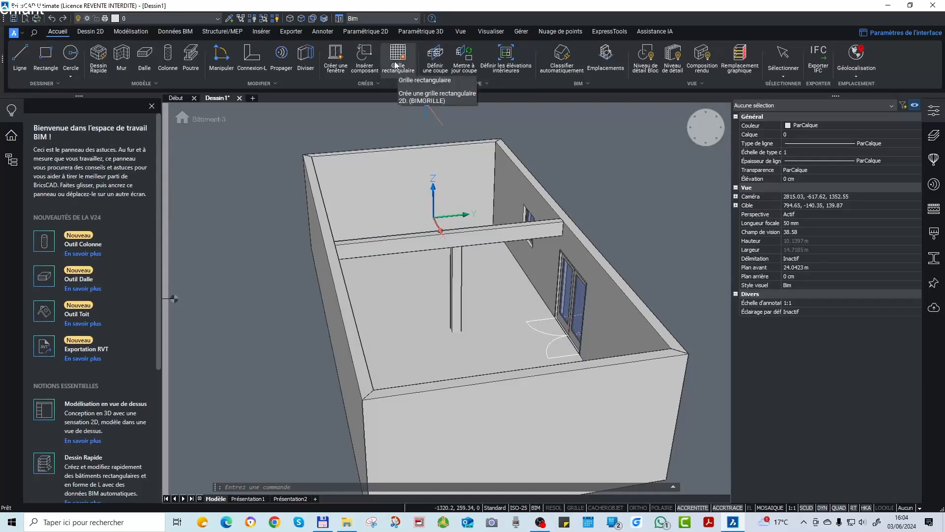
Step: View the component library without inserting anything, and try to split the column automatically with the Split tool
{"action": "left_click", "coordinate": [365, 57]}
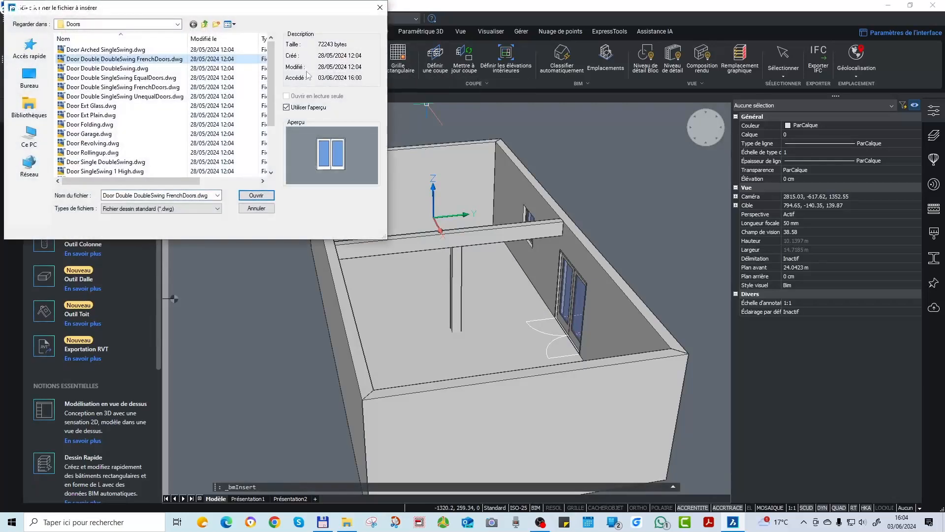
{"action": "key", "text": "Escape"}
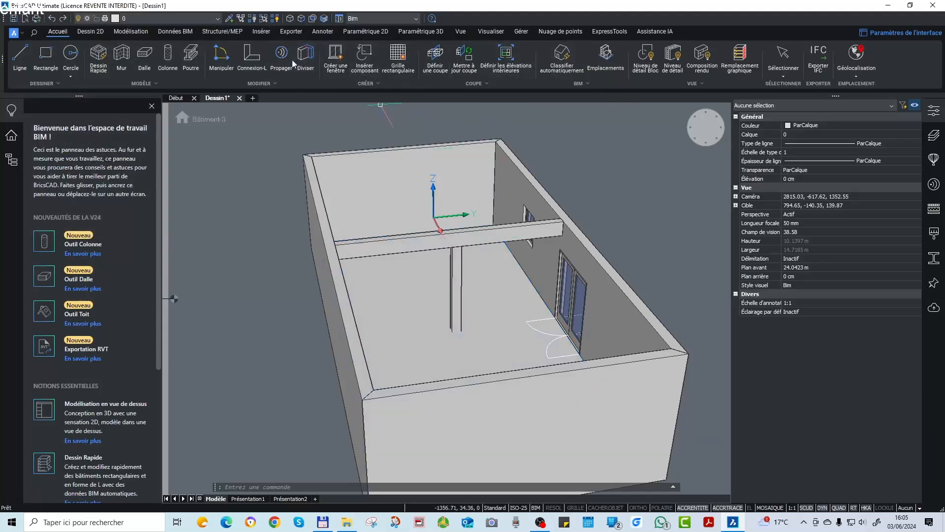
{"action": "left_click", "coordinate": [306, 54]}
{"action": "scroll", "coordinate": [458, 318], "scroll_direction": "up", "scroll_amount": 5}
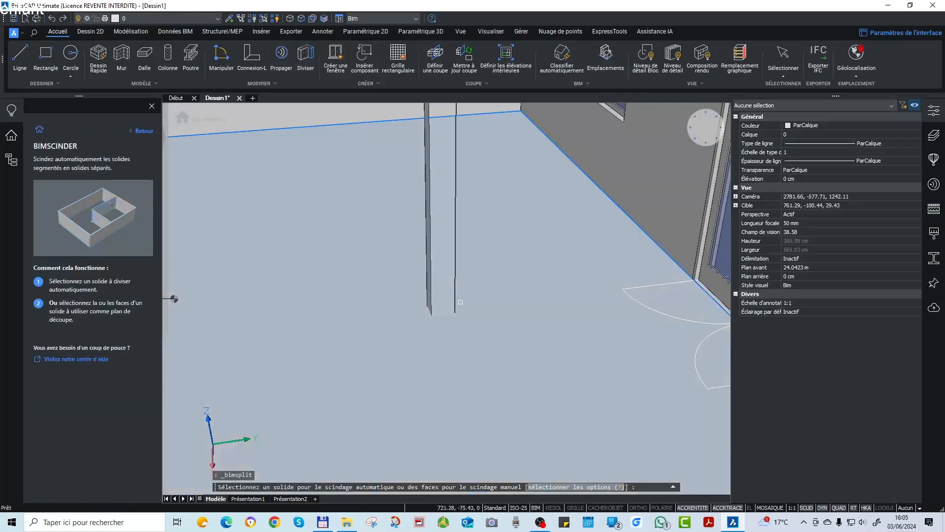
{"action": "left_click", "coordinate": [456, 304]}
{"action": "scroll", "coordinate": [455, 340], "scroll_direction": "down", "scroll_amount": 3}
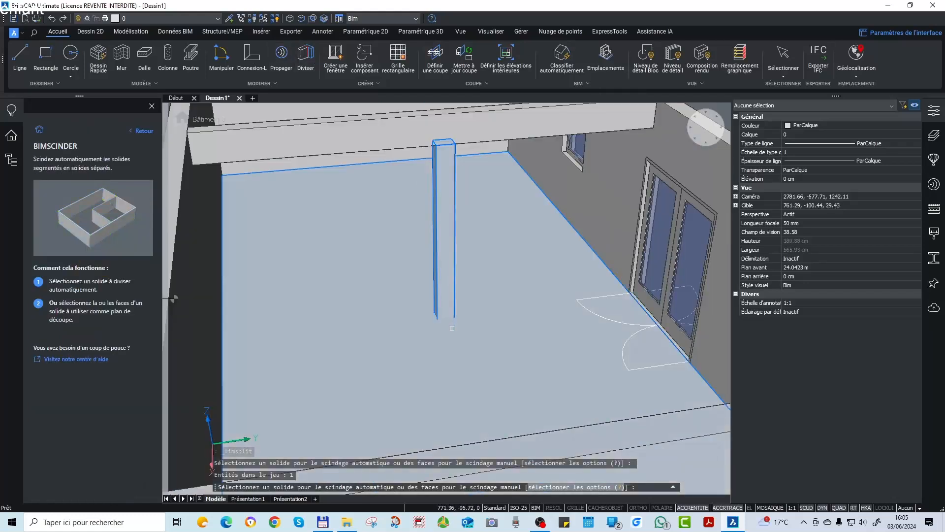
{"action": "key", "text": "Return"}
{"action": "scroll", "coordinate": [455, 319], "scroll_direction": "down", "scroll_amount": 5}
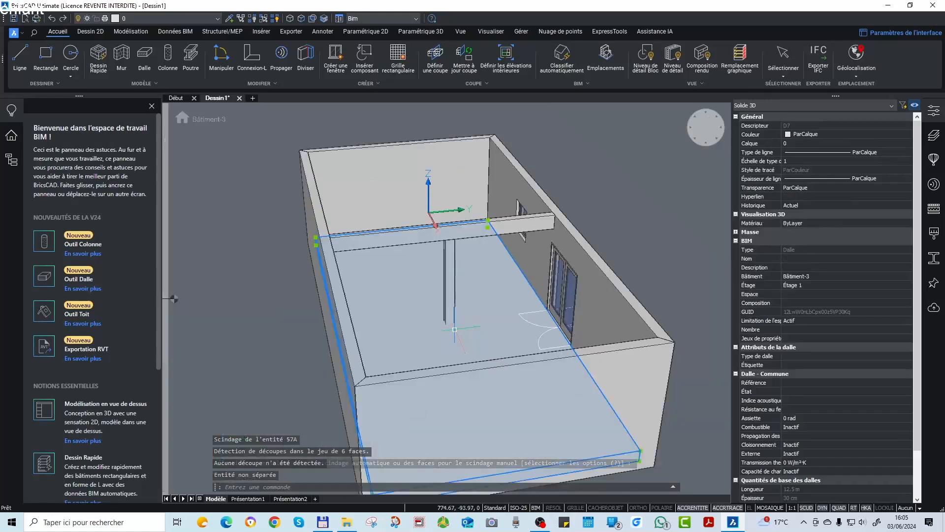
{"action": "key", "text": "Escape"}
{"action": "left_click", "coordinate": [464, 59]}
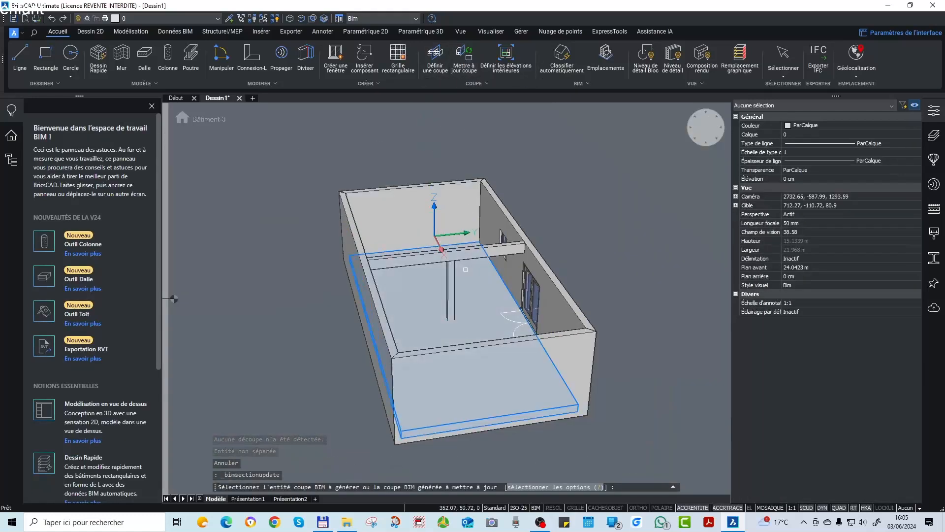
{"action": "left_click", "coordinate": [474, 292]}
{"action": "key", "text": "Escape"}
{"action": "key", "text": "Escape"}
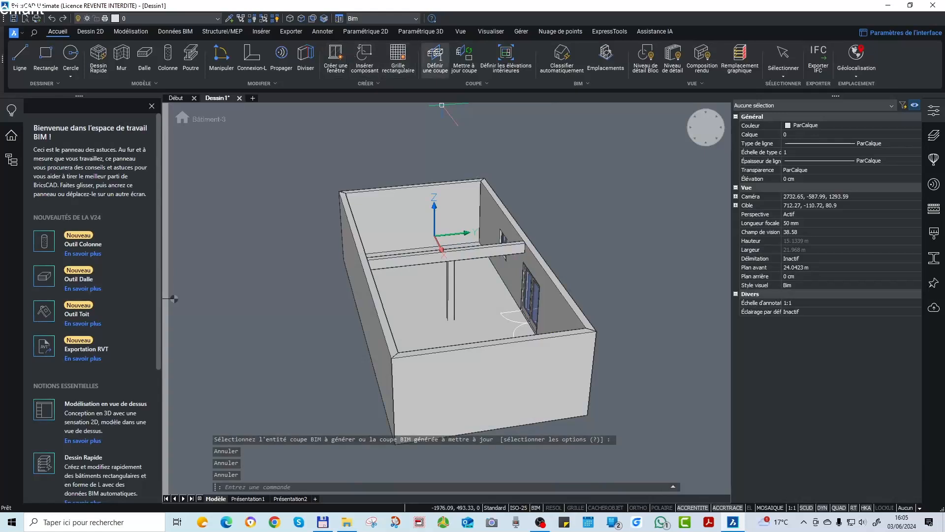
Step: Define a section plane parallel to the short end wall beside the French door, cutting that end of the building open, and clear the selection
{"action": "left_click", "coordinate": [435, 58]}
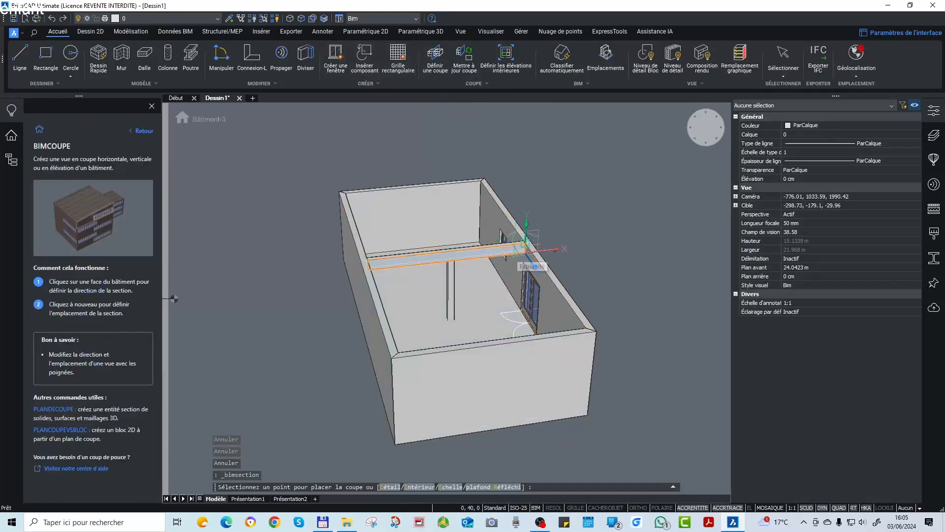
{"action": "middle_click_drag", "start_coordinate": [390, 296], "coordinate": [485, 283], "text": "shift"}
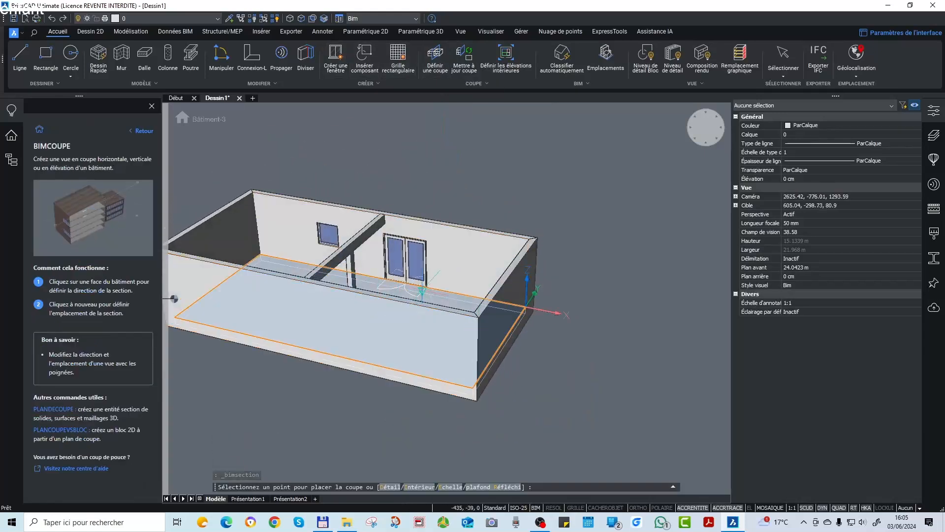
{"action": "left_click", "coordinate": [394, 303]}
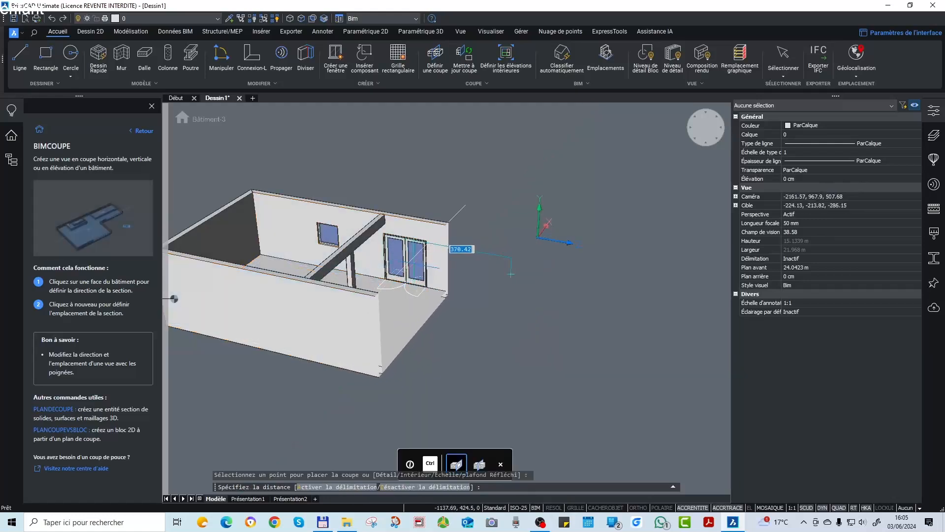
{"action": "key", "text": "Escape"}
{"action": "key", "text": "Escape"}
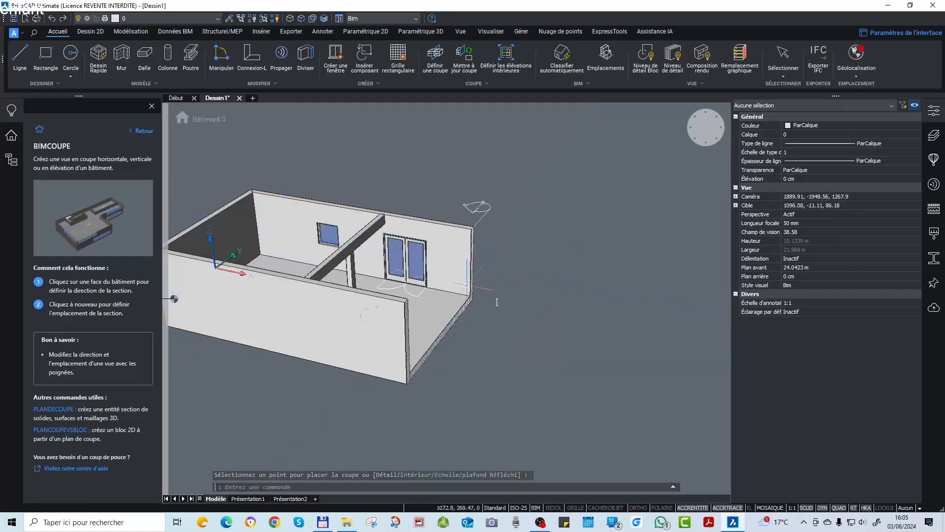
{"action": "middle_click_drag", "start_coordinate": [510, 298], "coordinate": [458, 278], "text": "shift"}
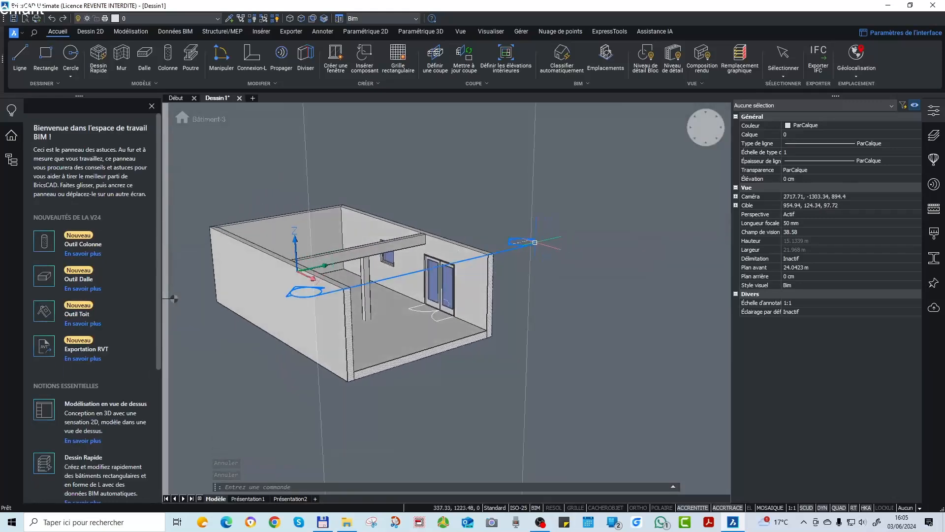
{"action": "left_click", "coordinate": [614, 292]}
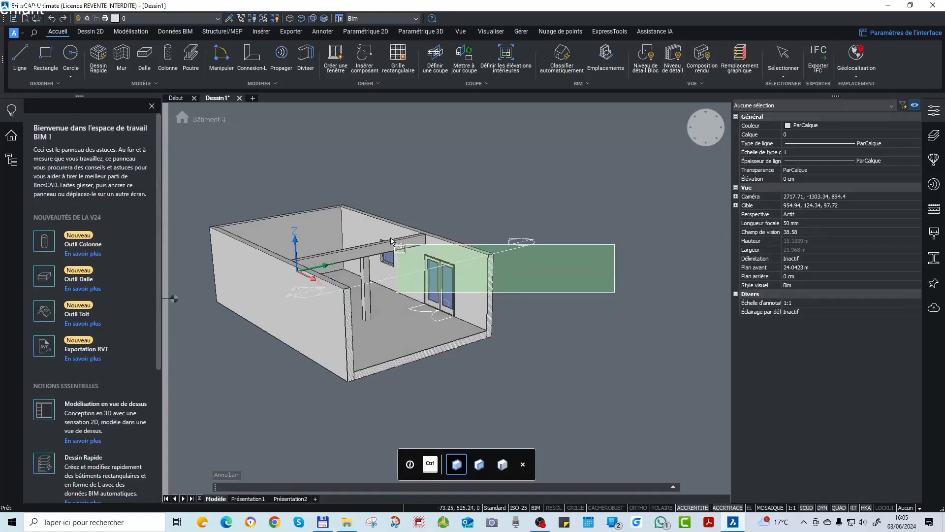
{"action": "key", "text": "Escape"}
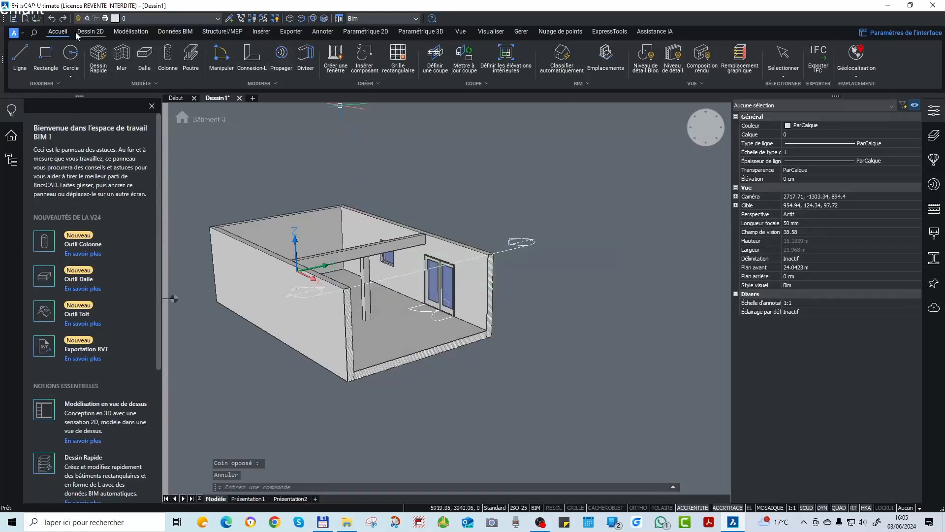
Step: Define a second section lengthwise, parallel to the long wall without openings, so that it cuts that wall away and exposes the interior
{"action": "left_click", "coordinate": [429, 66]}
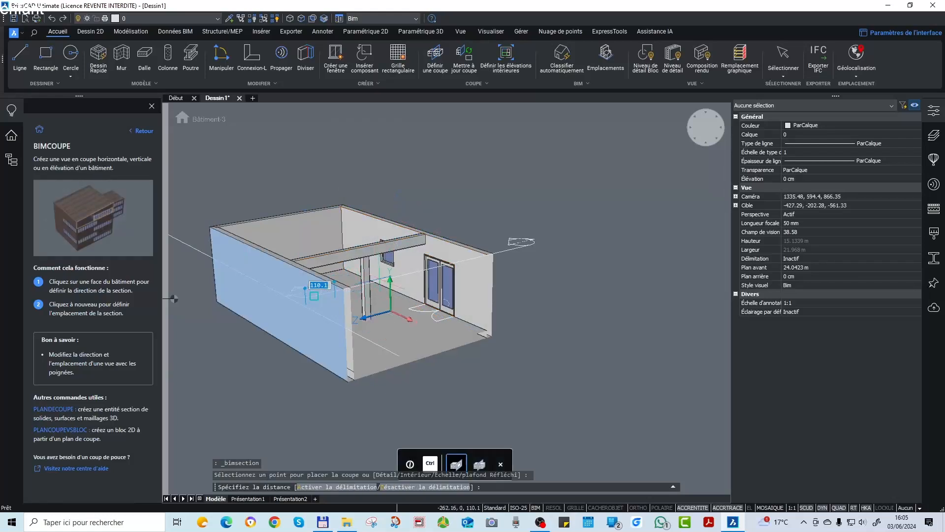
{"action": "scroll", "coordinate": [386, 261], "scroll_direction": "up", "scroll_amount": 1}
{"action": "left_click", "coordinate": [392, 275]}
{"action": "key", "text": "Escape"}
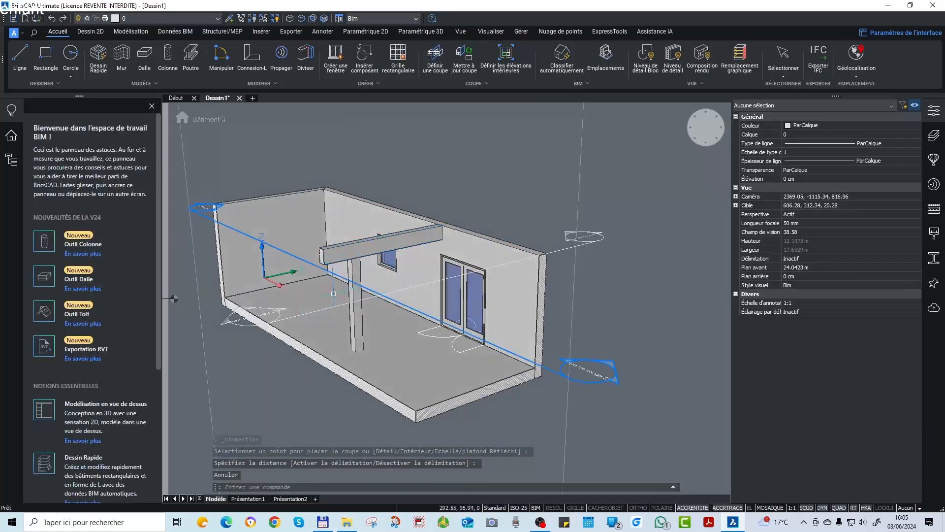
{"action": "middle_click_drag", "start_coordinate": [333, 294], "coordinate": [364, 271], "text": "shift"}
{"action": "scroll", "coordinate": [359, 276], "scroll_direction": "up", "scroll_amount": 4}
{"action": "scroll", "coordinate": [342, 325], "scroll_direction": "down", "scroll_amount": 2}
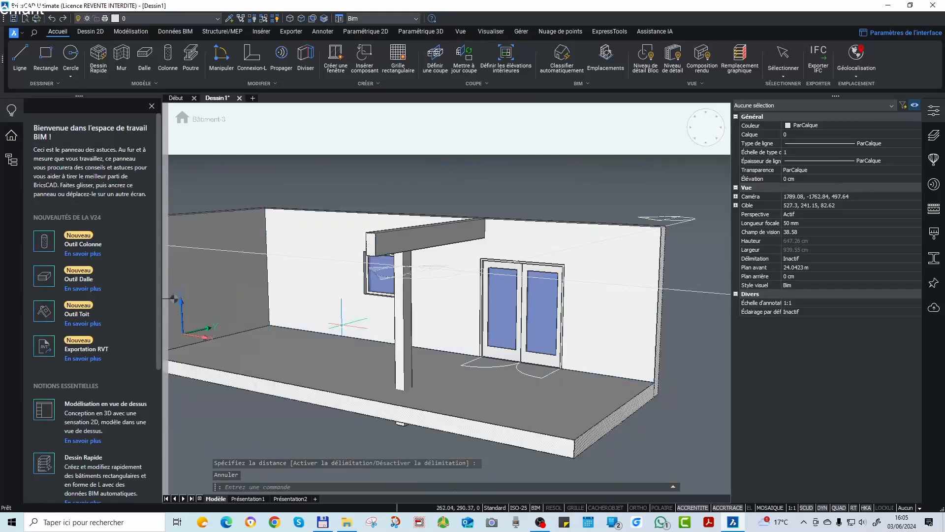
{"action": "middle_click_drag", "start_coordinate": [613, 299], "coordinate": [547, 246], "text": "shift"}
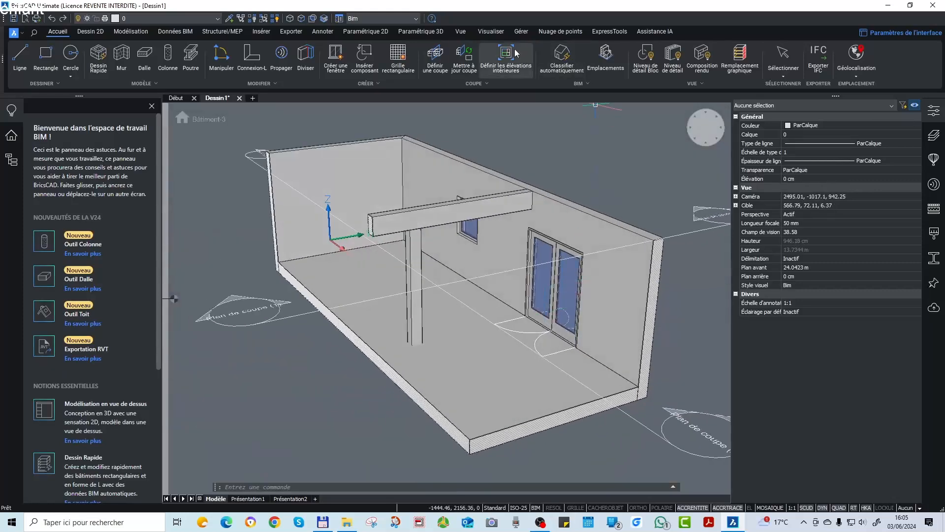
Step: Try to generate the lengthwise section drawing with the section update command, picking its section plane in the model
{"action": "left_click", "coordinate": [472, 56]}
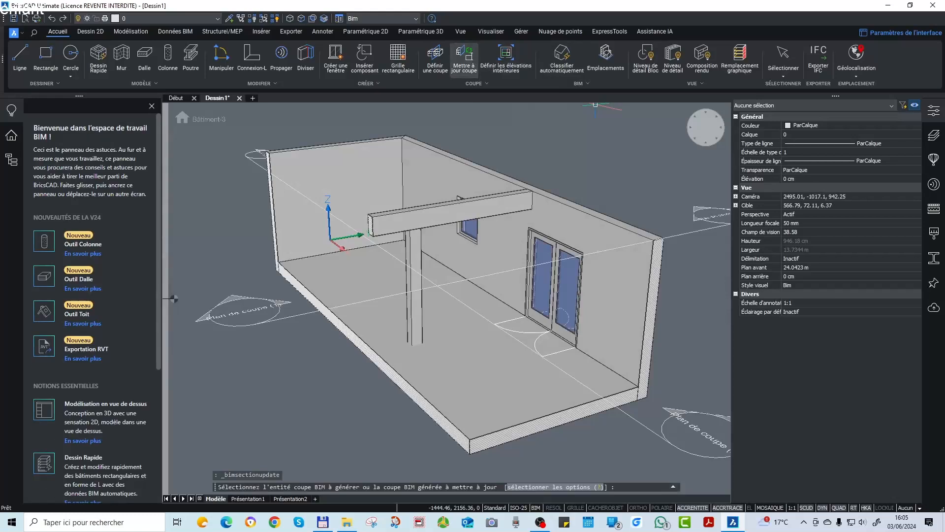
{"action": "left_click", "coordinate": [365, 234]}
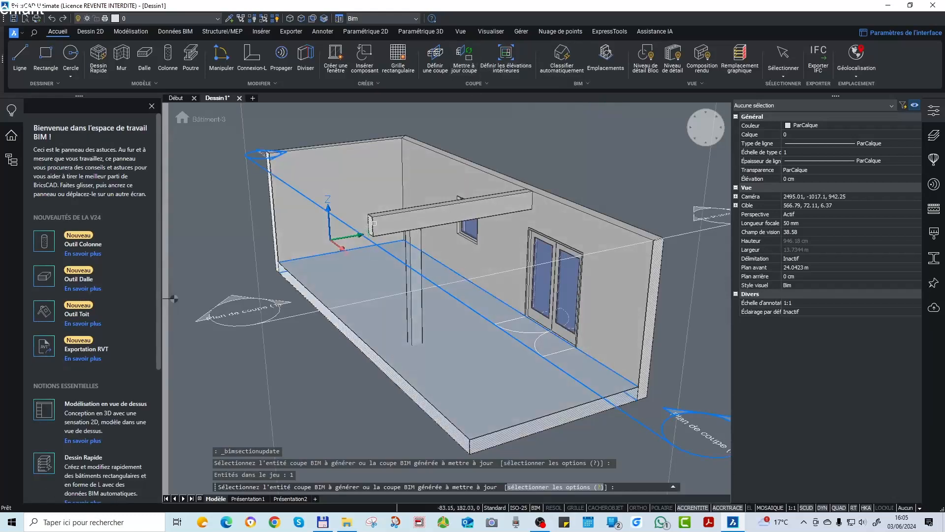
{"action": "scroll", "coordinate": [410, 269], "scroll_direction": "down", "scroll_amount": 3}
{"action": "scroll", "coordinate": [521, 348], "scroll_direction": "up", "scroll_amount": 2}
{"action": "left_click", "coordinate": [535, 327]}
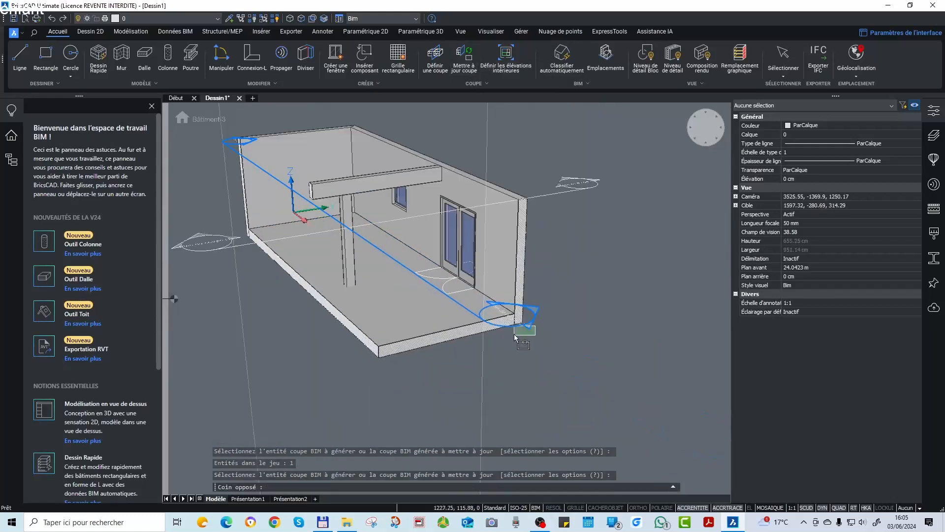
{"action": "left_click", "coordinate": [515, 338]}
{"action": "key", "text": "Return"}
{"action": "key", "text": "Escape"}
{"action": "key", "text": "Escape"}
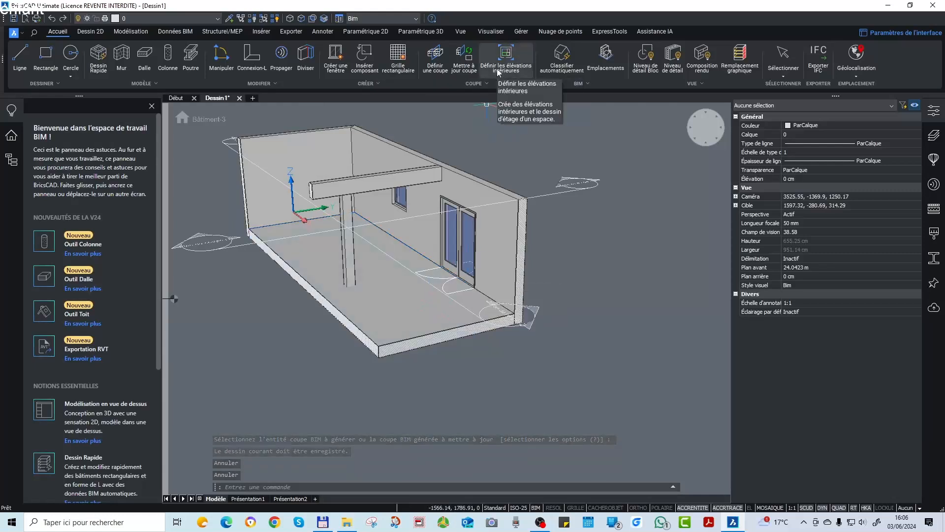
Step: Try to generate interior elevations from the sectioned building by picking in the model, and leave the command
{"action": "left_click", "coordinate": [499, 67]}
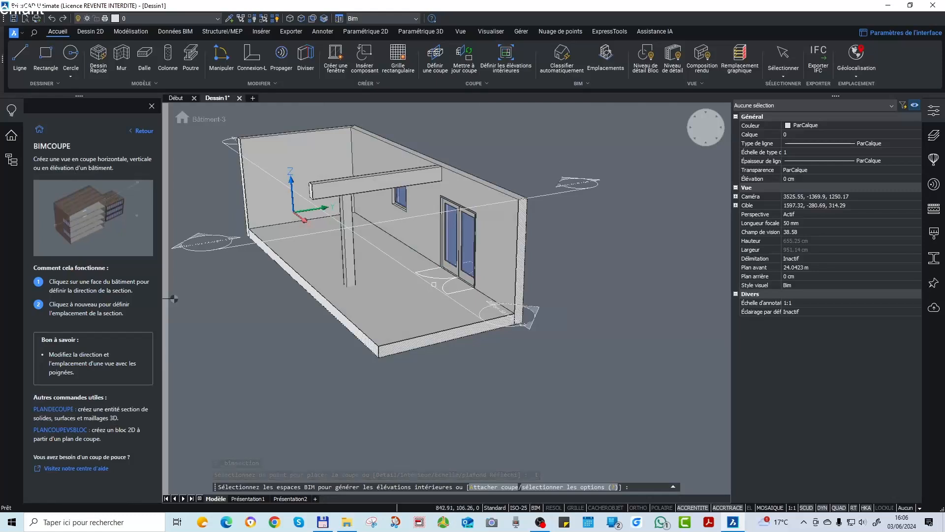
{"action": "left_click", "coordinate": [548, 243]}
{"action": "left_click", "coordinate": [549, 242]}
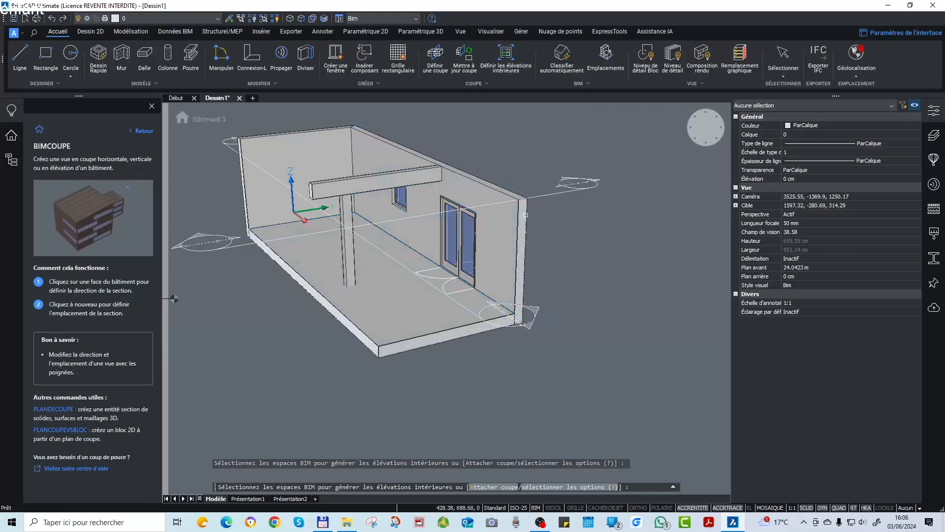
{"action": "left_click", "coordinate": [555, 356]}
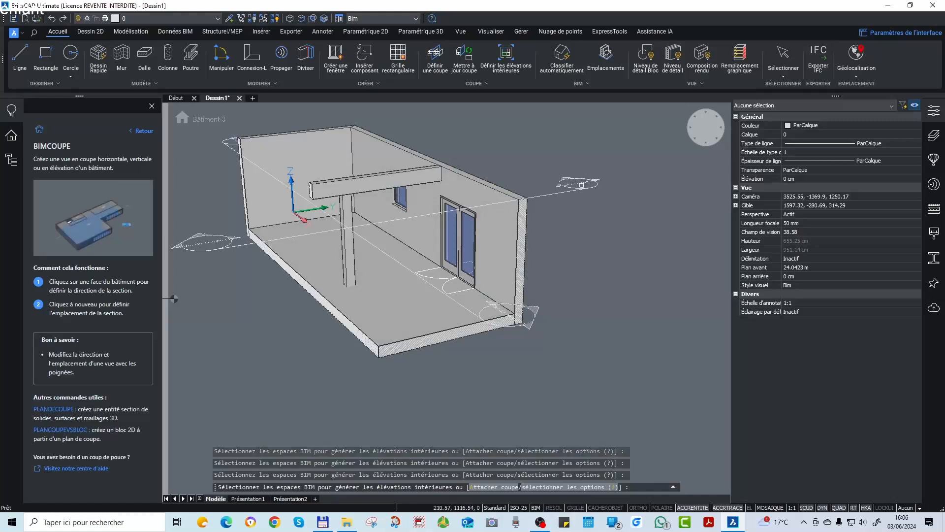
{"action": "left_click", "coordinate": [551, 195]}
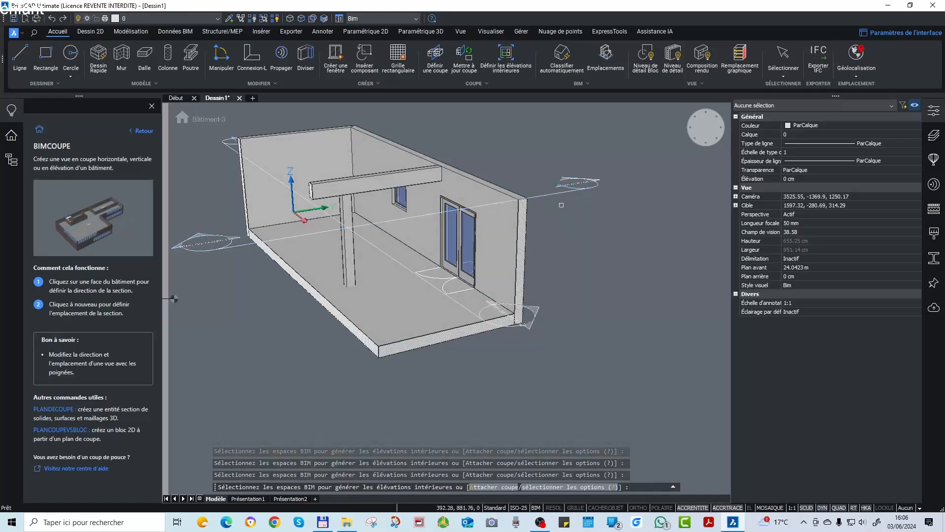
{"action": "left_click", "coordinate": [579, 222]}
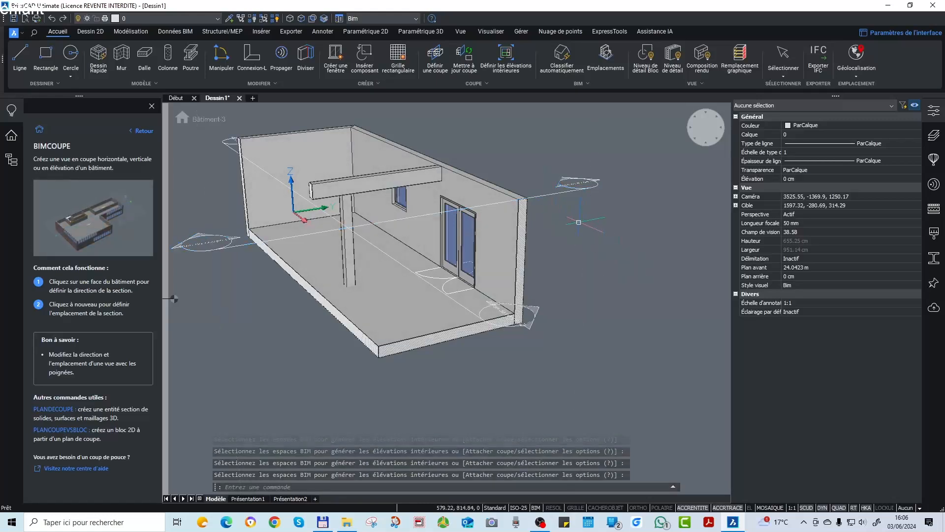
{"action": "key", "text": "Escape"}
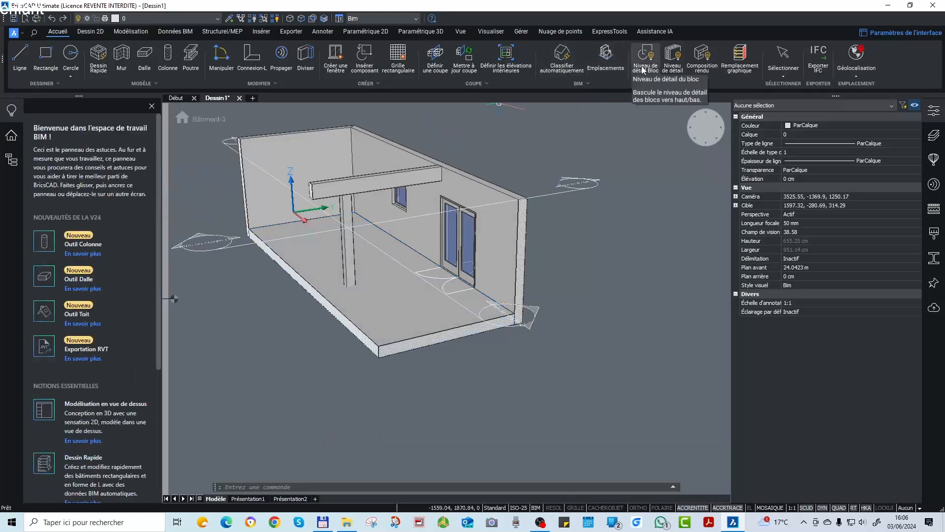
{"action": "left_click", "coordinate": [506, 57]}
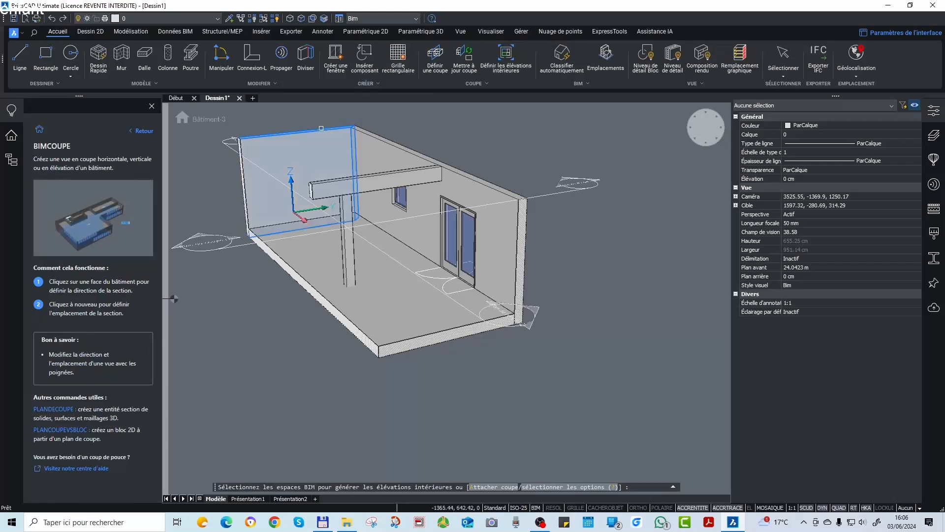
{"action": "key", "text": "Escape"}
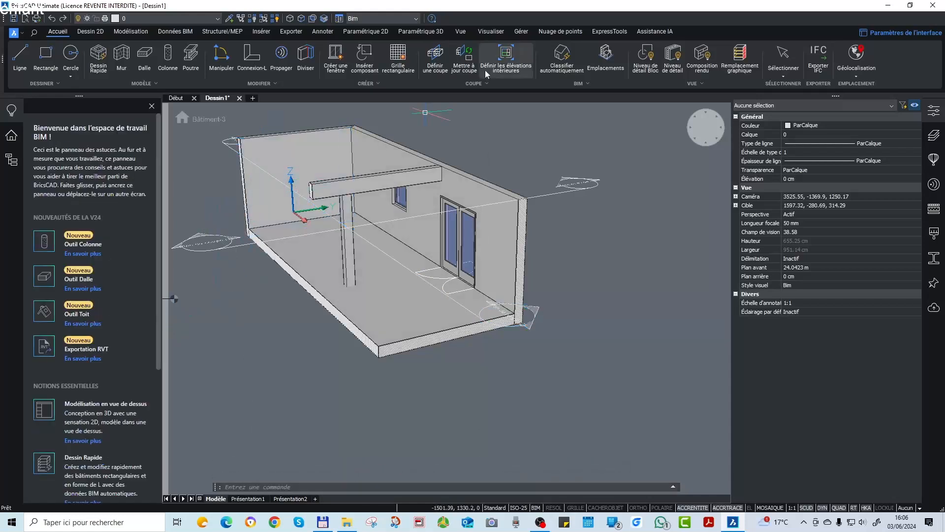
{"action": "middle_click_drag", "start_coordinate": [231, 233], "coordinate": [263, 241], "text": "shift"}
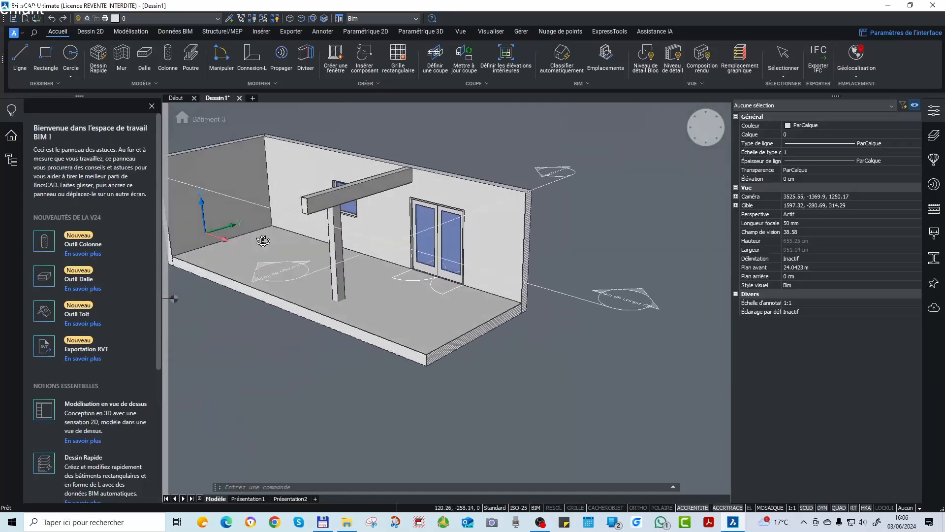
{"action": "middle_click_drag", "start_coordinate": [340, 234], "coordinate": [395, 236]}
{"action": "scroll", "coordinate": [388, 235], "scroll_direction": "down", "scroll_amount": 3}
{"action": "scroll", "coordinate": [380, 238], "scroll_direction": "up", "scroll_amount": 4}
{"action": "scroll", "coordinate": [380, 241], "scroll_direction": "down", "scroll_amount": 2}
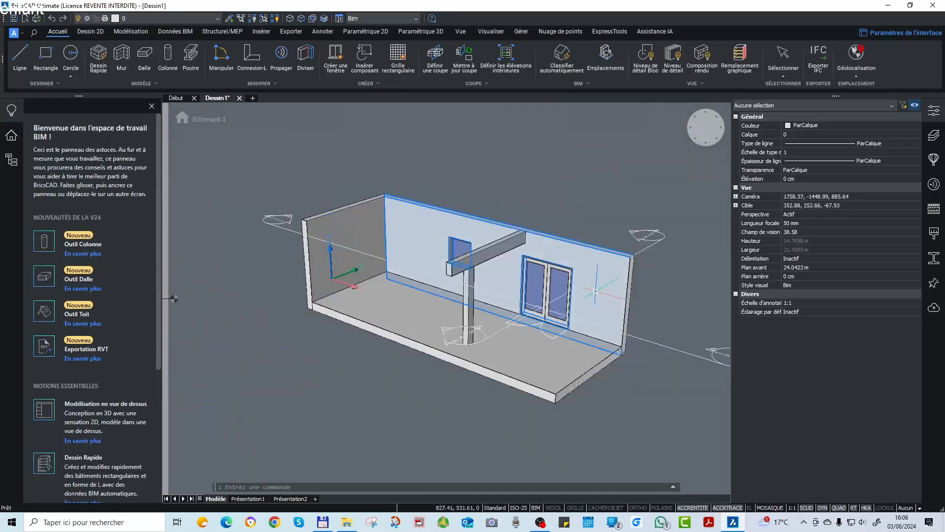
{"action": "mouse_move", "coordinate": [595, 287]}
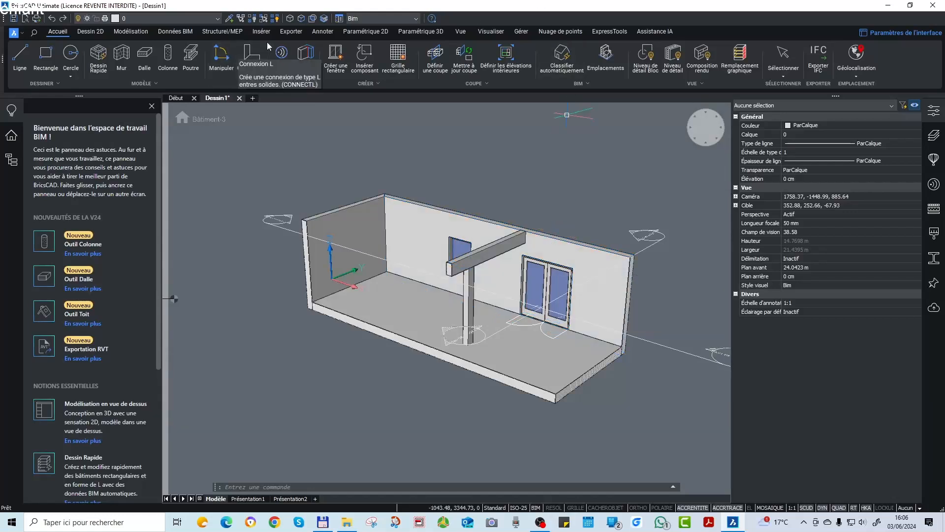
{"action": "left_click", "coordinate": [220, 33]}
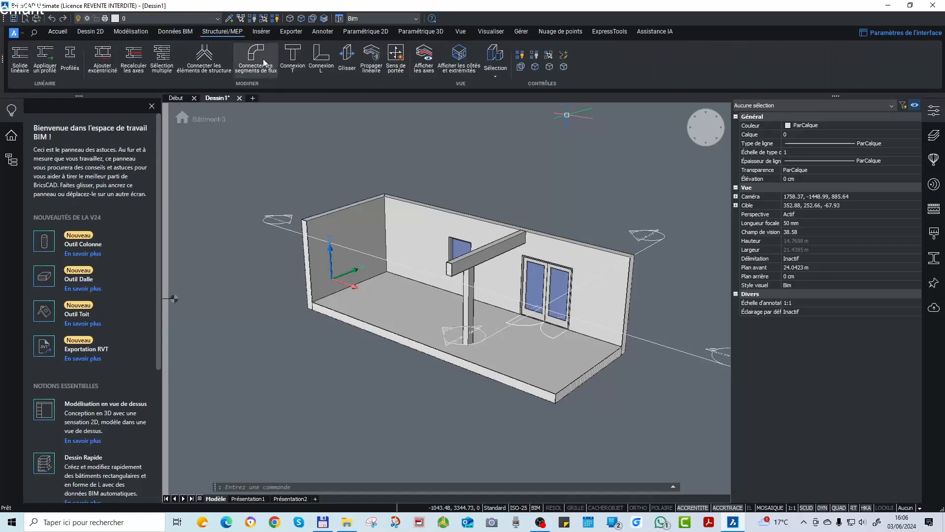
{"action": "left_click", "coordinate": [439, 32]}
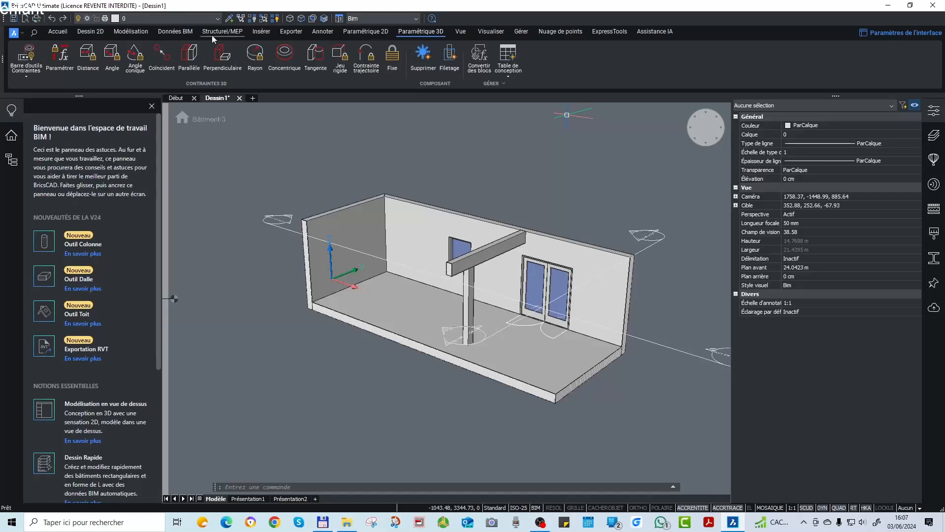
Step: View the physical materials in the BIM database, and close the list without adding any to the project
{"action": "left_click", "coordinate": [187, 32]}
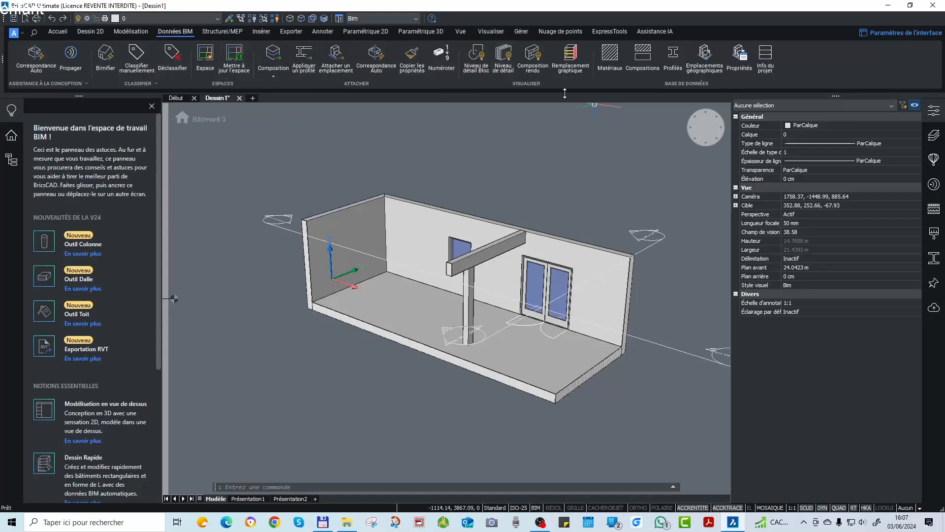
{"action": "left_click", "coordinate": [605, 66]}
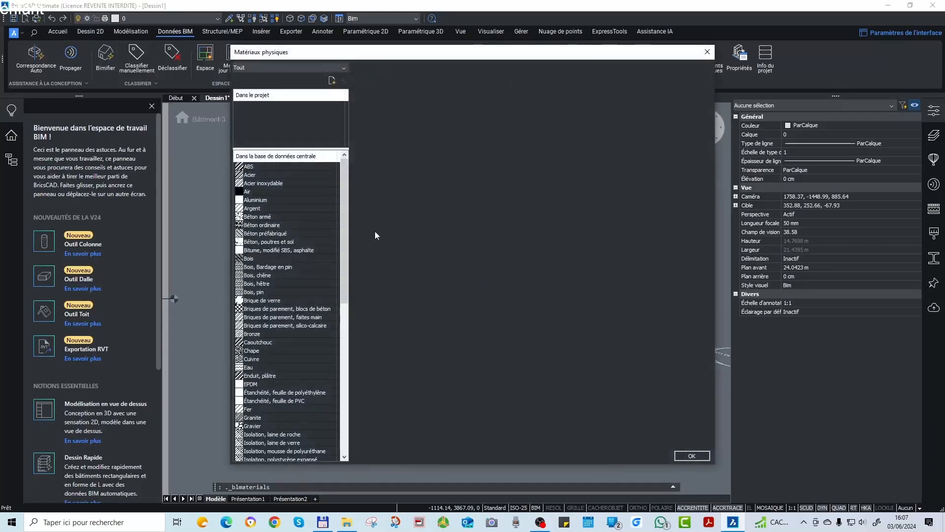
{"action": "key", "text": "Escape"}
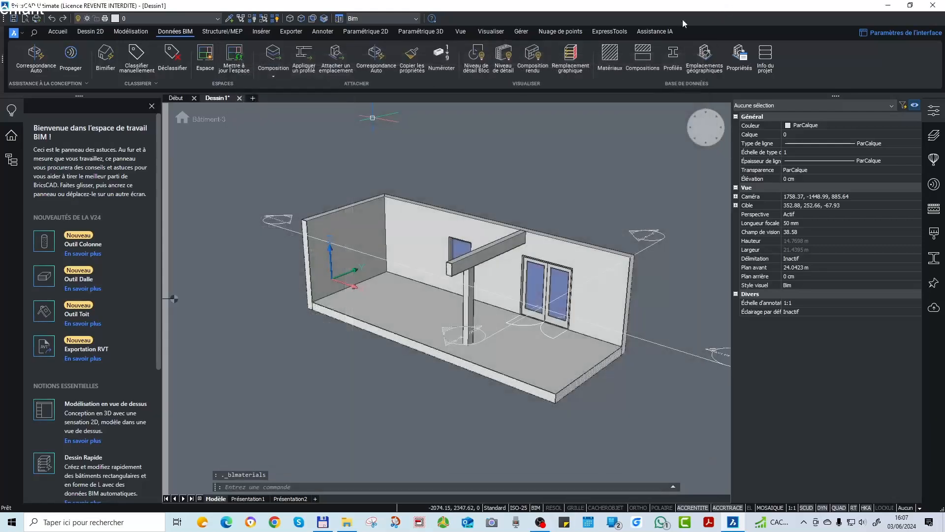
{"action": "left_click", "coordinate": [610, 31]}
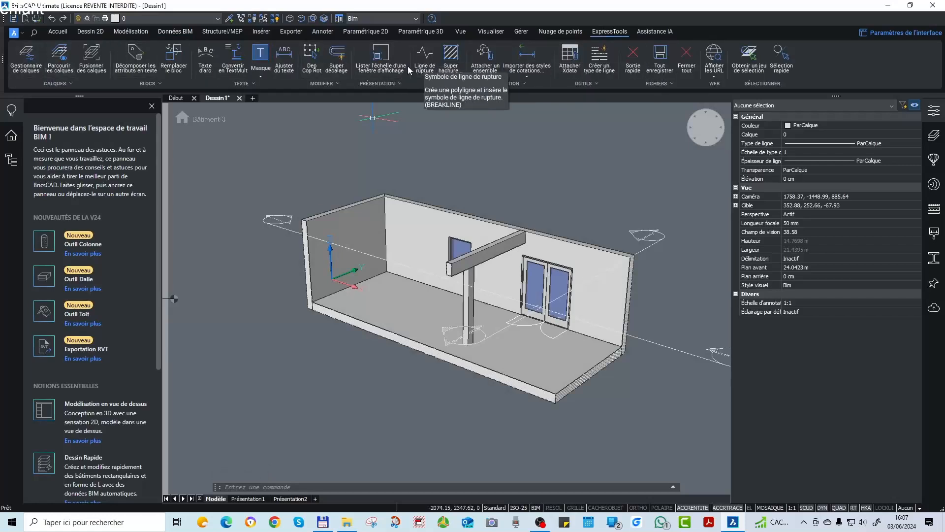
{"action": "left_click", "coordinate": [668, 32]}
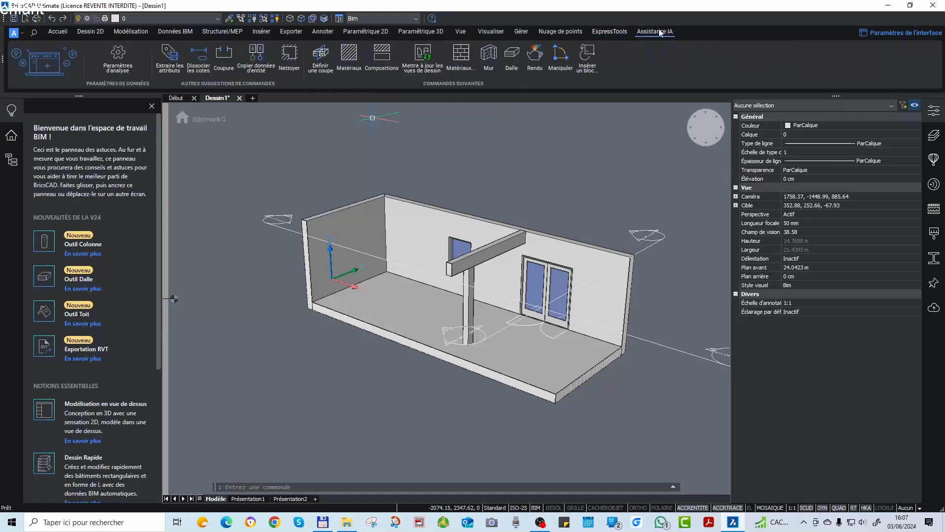
{"action": "left_click", "coordinate": [576, 32]}
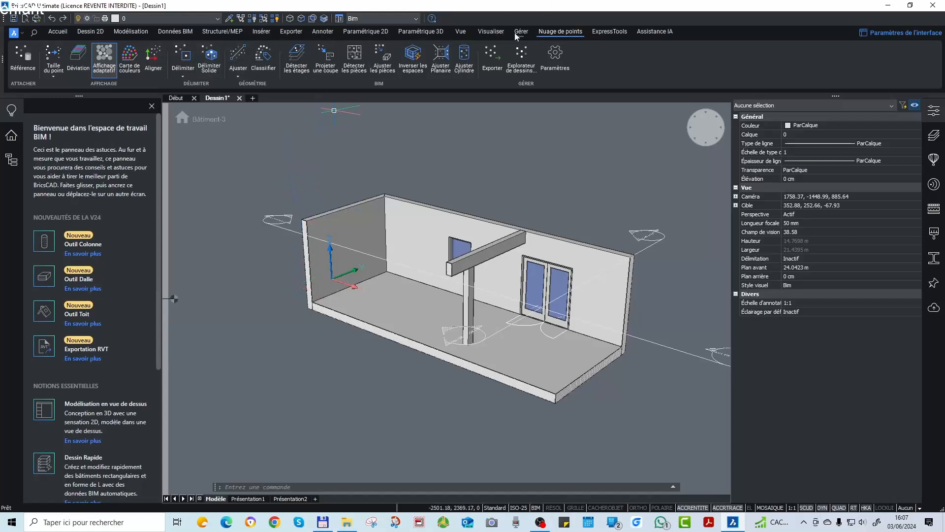
{"action": "left_click", "coordinate": [461, 32]}
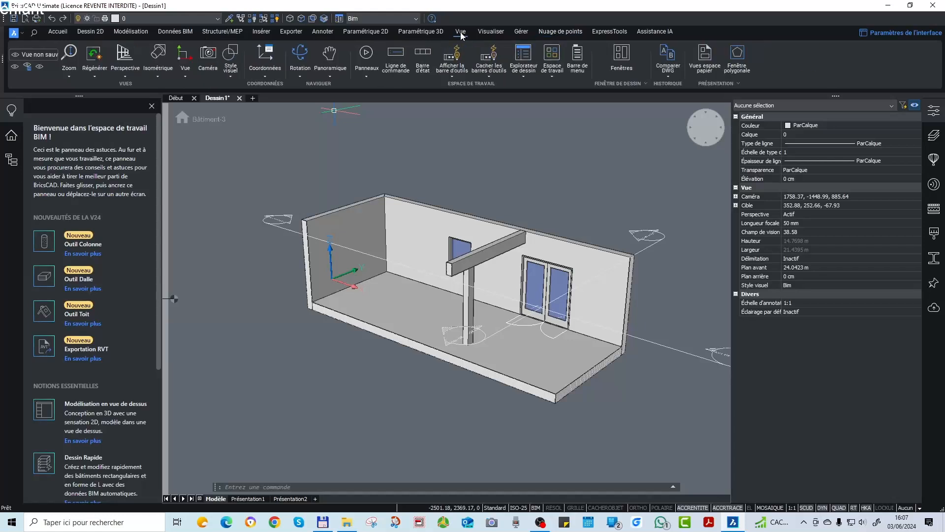
{"action": "left_click", "coordinate": [487, 32]}
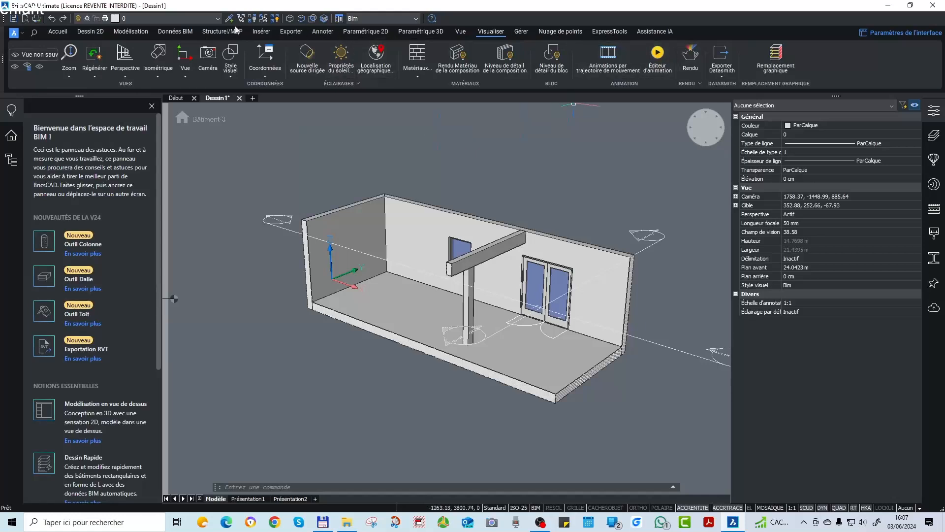
{"action": "left_click", "coordinate": [214, 33]}
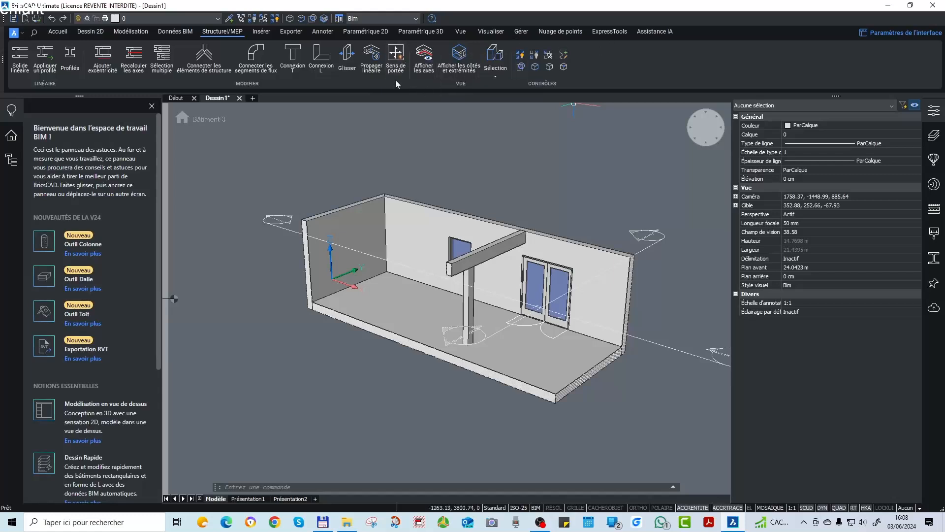
{"action": "left_click", "coordinate": [175, 32]}
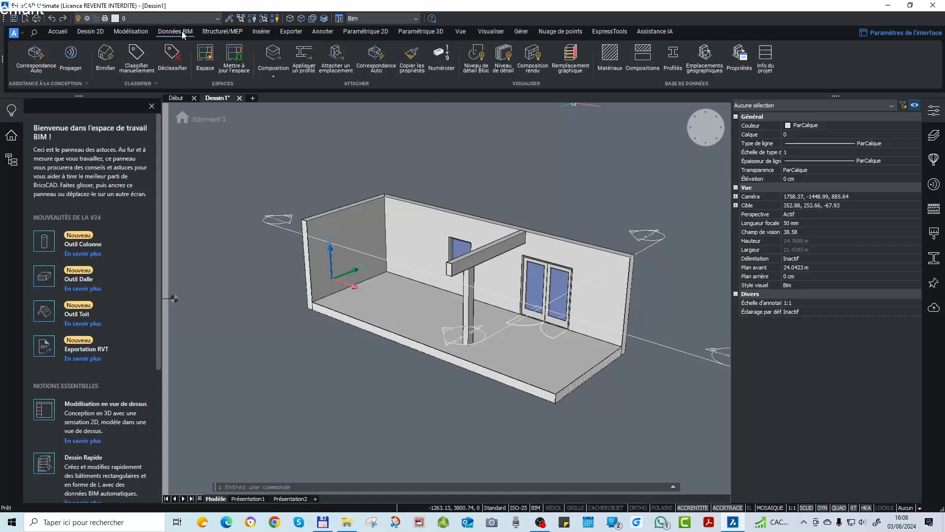
Step: Try to place a short staircase on the open floor with the Stair tool, and undo it
{"action": "left_click", "coordinate": [131, 32]}
{"action": "left_click", "coordinate": [159, 54]}
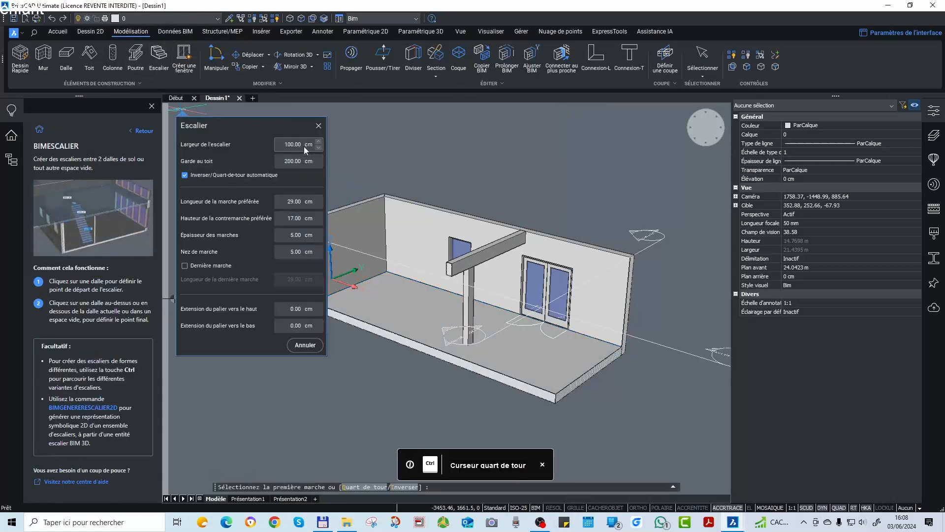
{"action": "left_click", "coordinate": [409, 315]}
{"action": "key", "text": "Escape"}
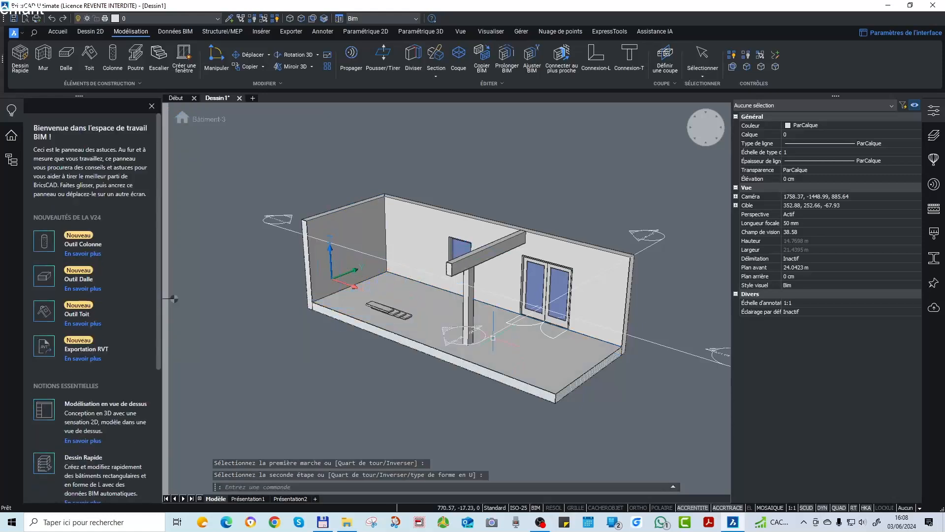
{"action": "scroll", "coordinate": [448, 311], "scroll_direction": "up", "scroll_amount": 2}
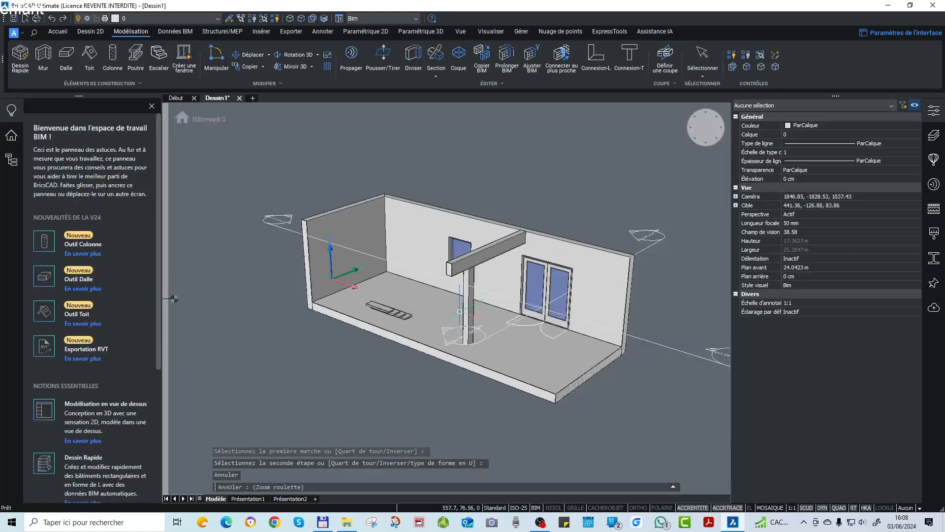
{"action": "key", "text": "ctrl+z"}
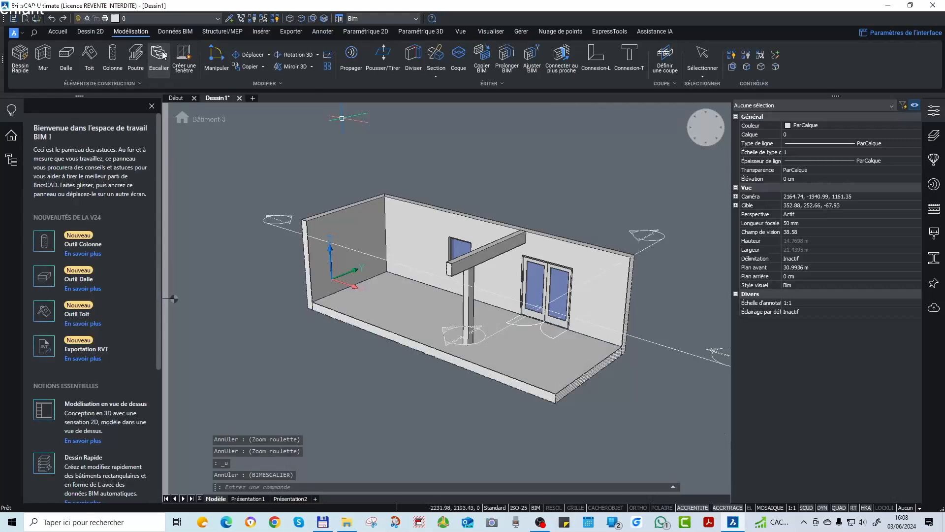
Step: Build a turning staircase 100 cm wide on the floor beside the long wall, starting near the corner and turning at the small window
{"action": "left_click", "coordinate": [159, 56]}
{"action": "scroll", "coordinate": [409, 288], "scroll_direction": "up", "scroll_amount": 5}
{"action": "scroll", "coordinate": [410, 295], "scroll_direction": "down", "scroll_amount": 3}
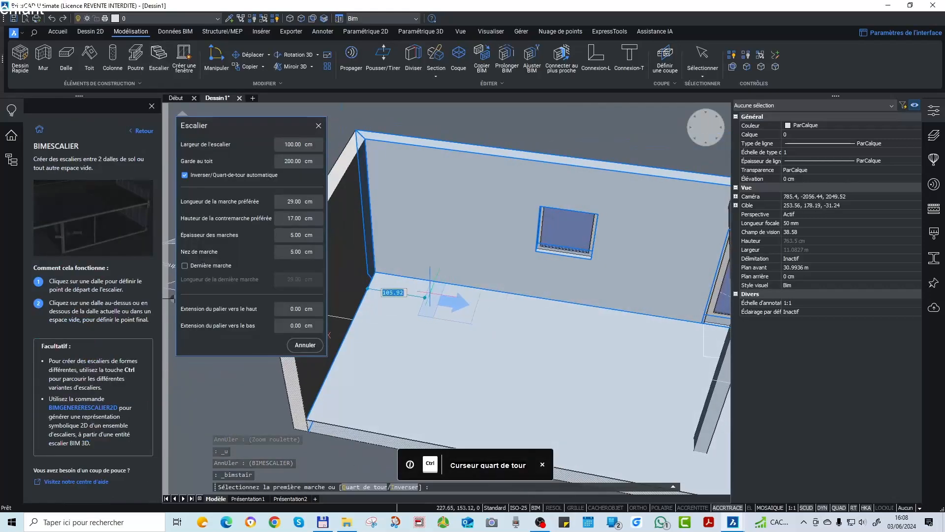
{"action": "left_click", "coordinate": [441, 297]}
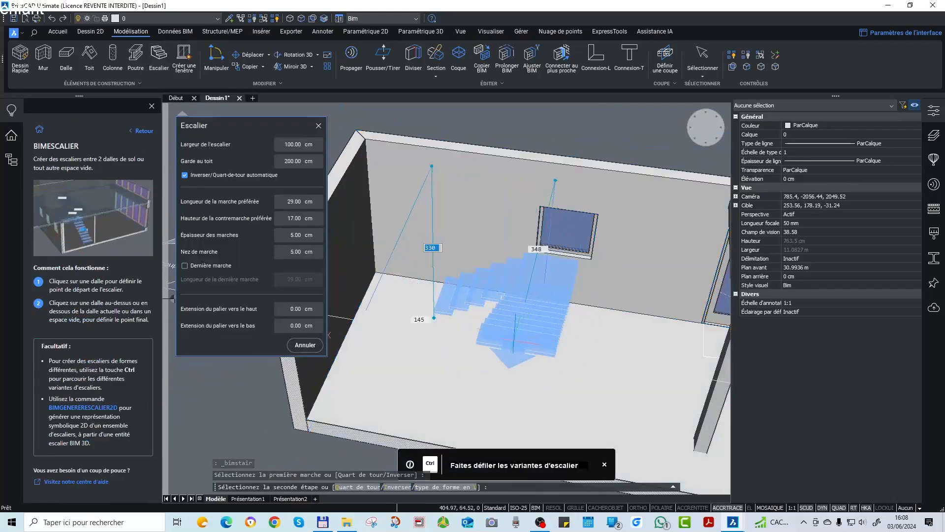
{"action": "left_click", "coordinate": [528, 340]}
{"action": "key", "text": "Escape"}
{"action": "scroll", "coordinate": [514, 259], "scroll_direction": "down", "scroll_amount": 4}
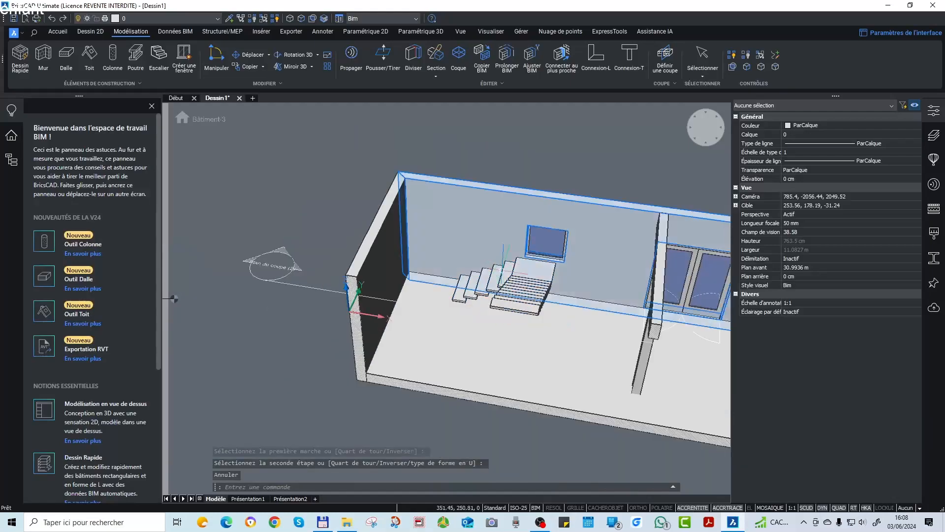
{"action": "middle_click_drag", "start_coordinate": [550, 315], "coordinate": [655, 310], "text": "shift"}
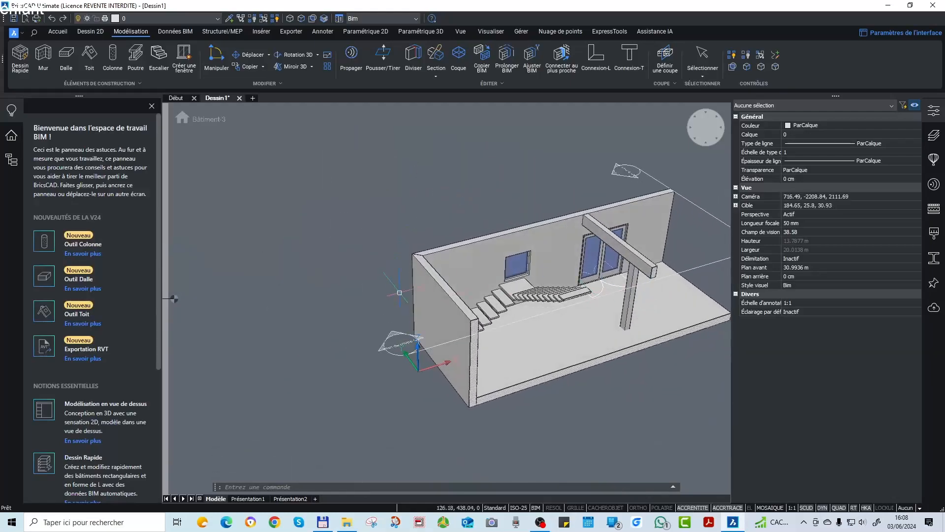
{"action": "middle_click_drag", "start_coordinate": [399, 292], "coordinate": [358, 261], "text": "shift"}
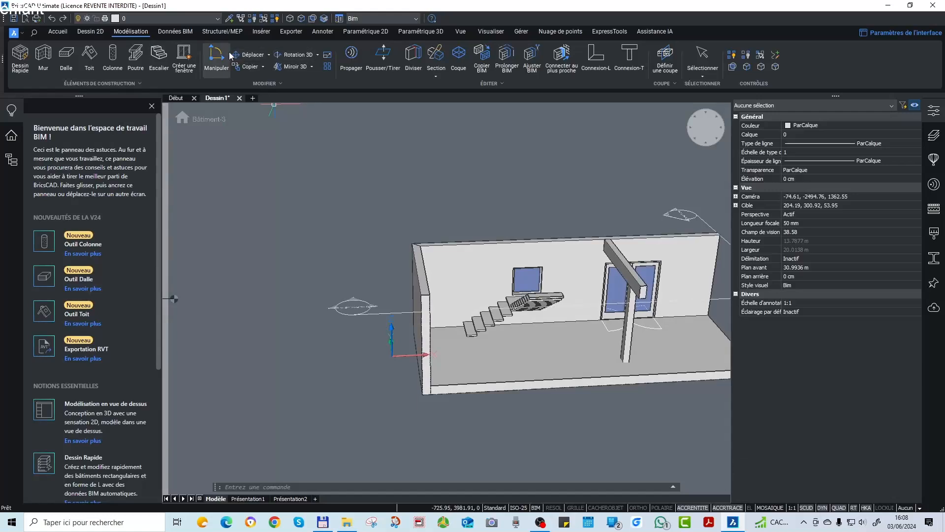
{"action": "left_click", "coordinate": [68, 51]}
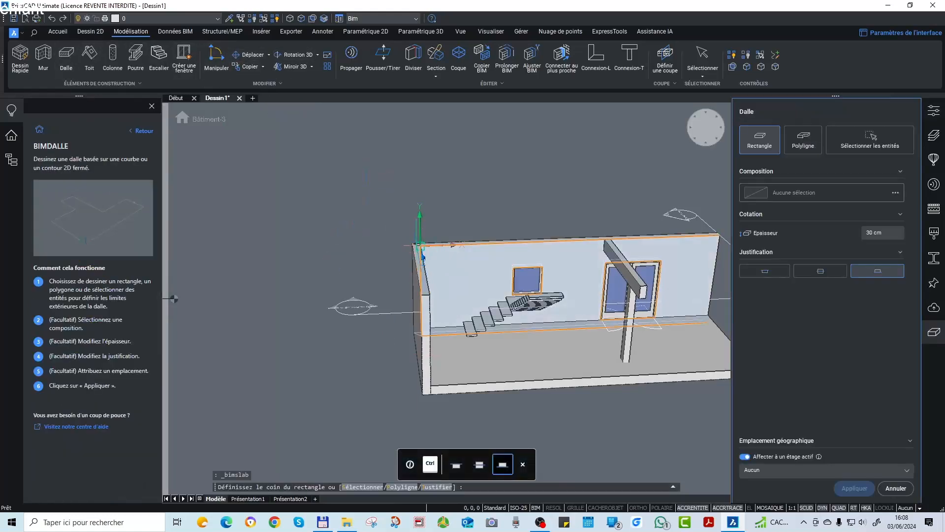
{"action": "left_click", "coordinate": [419, 245]}
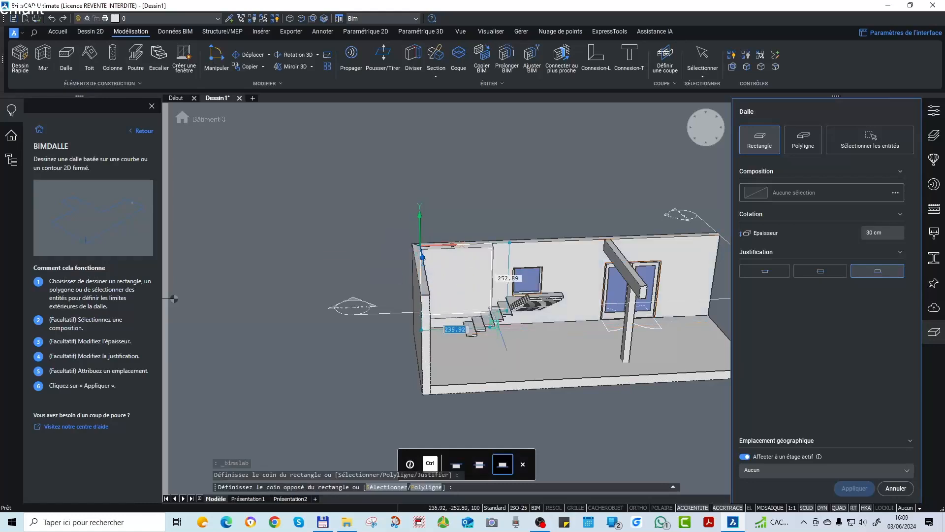
{"action": "scroll", "coordinate": [384, 251], "scroll_direction": "down", "scroll_amount": 3}
{"action": "scroll", "coordinate": [534, 256], "scroll_direction": "up", "scroll_amount": 4}
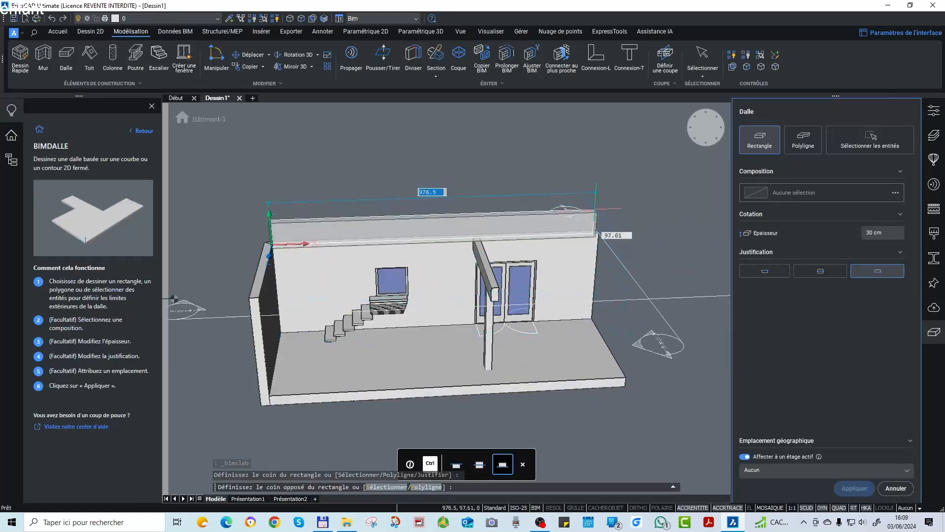
{"action": "scroll", "coordinate": [589, 234], "scroll_direction": "down", "scroll_amount": 2}
{"action": "middle_click_drag", "start_coordinate": [552, 235], "coordinate": [502, 247], "text": "shift"}
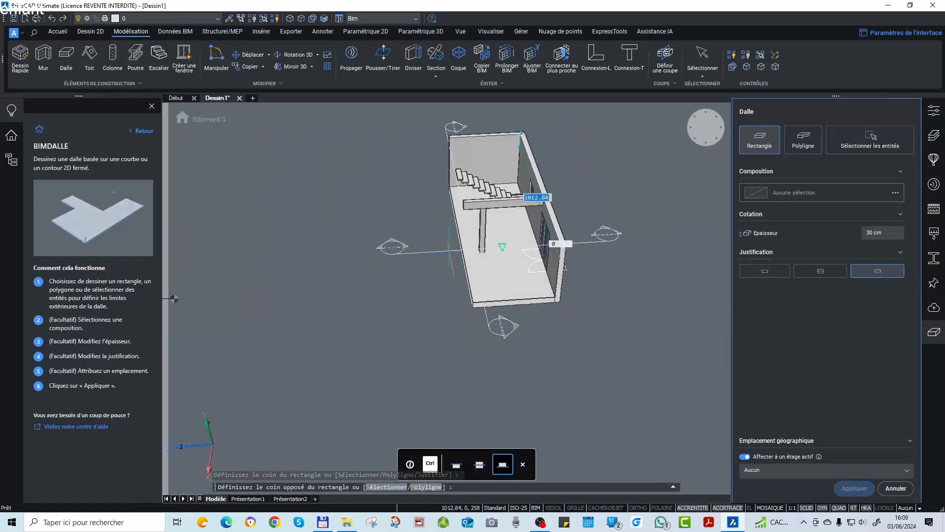
{"action": "key", "text": "Escape"}
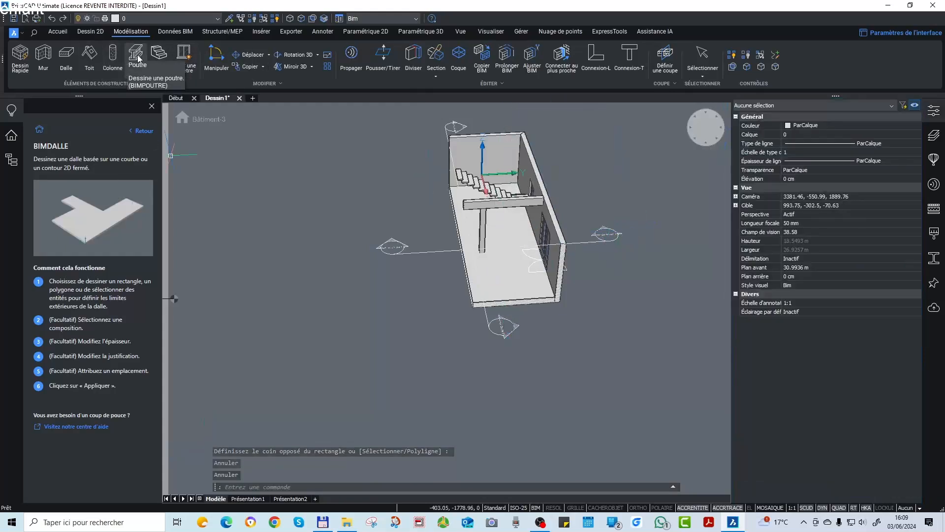
Step: Place a circular column with a 10 cm radius and 330 cm fixed height on the floor near the building's open short end
{"action": "left_click", "coordinate": [115, 59]}
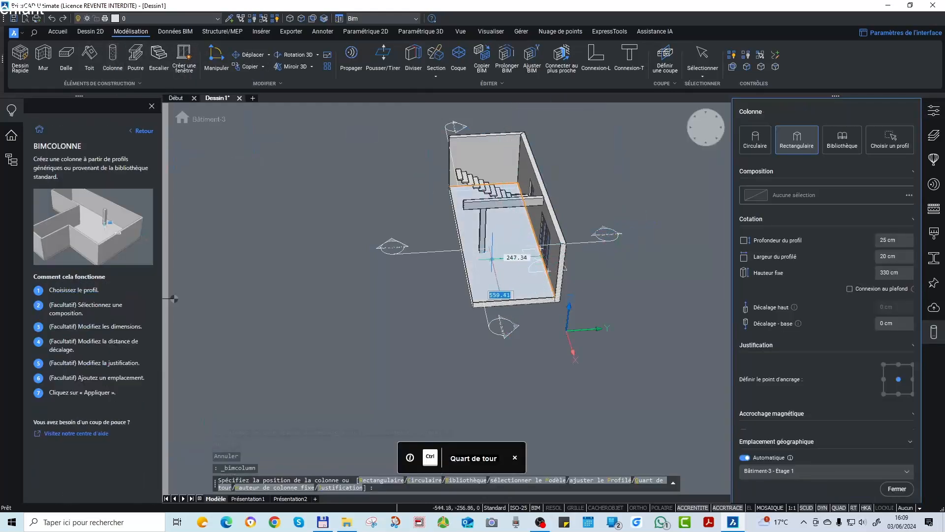
{"action": "left_click", "coordinate": [755, 140]}
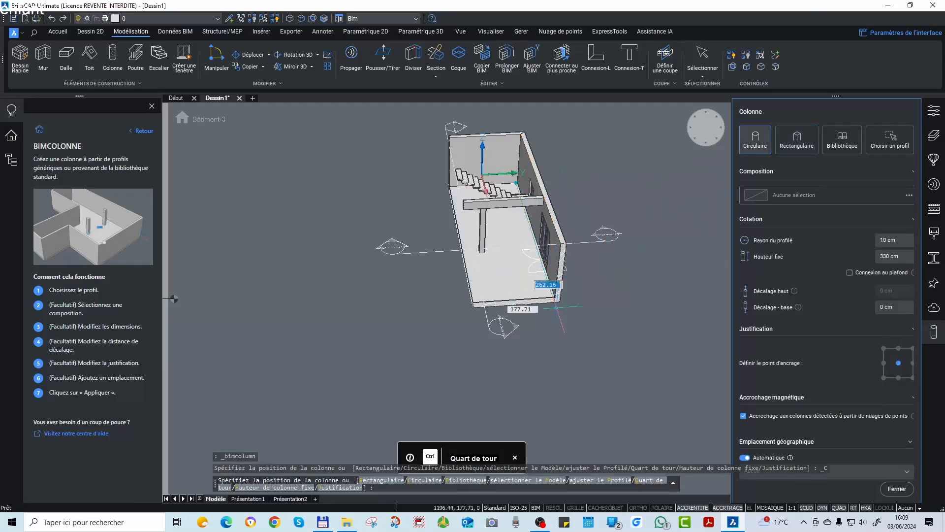
{"action": "scroll", "coordinate": [547, 291], "scroll_direction": "up", "scroll_amount": 5}
{"action": "left_click", "coordinate": [432, 288]}
{"action": "scroll", "coordinate": [523, 335], "scroll_direction": "down", "scroll_amount": 4}
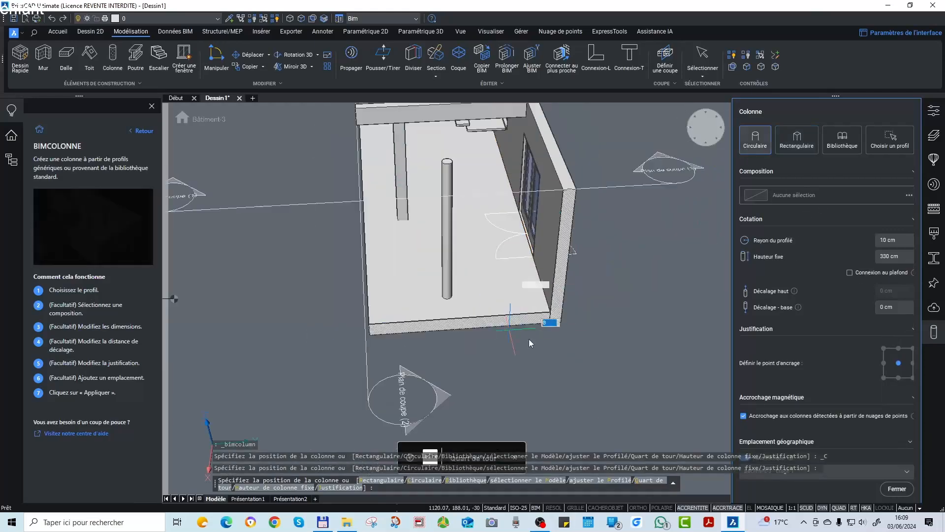
{"action": "key", "text": "Escape"}
{"action": "middle_click_drag", "start_coordinate": [523, 334], "coordinate": [612, 298], "text": "shift"}
{"action": "scroll", "coordinate": [604, 291], "scroll_direction": "down", "scroll_amount": 3}
{"action": "scroll", "coordinate": [350, 278], "scroll_direction": "up", "scroll_amount": 4}
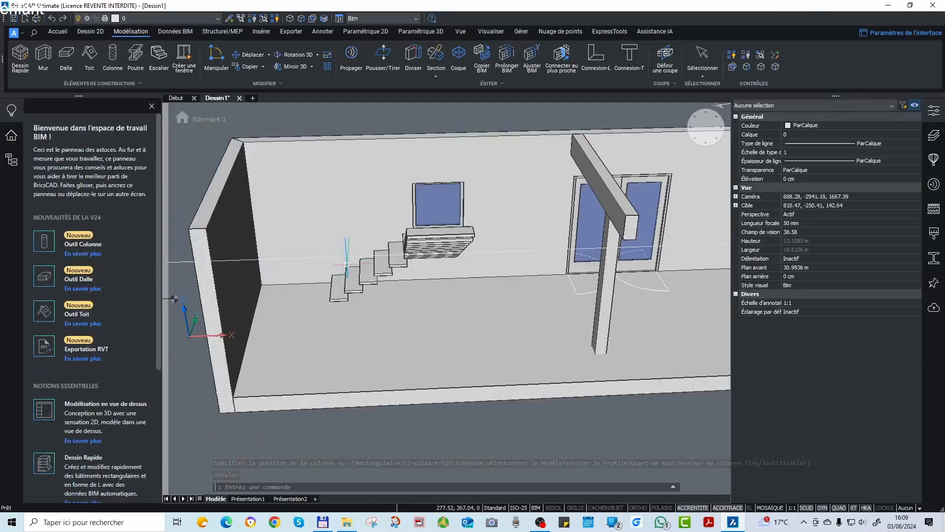
{"action": "scroll", "coordinate": [345, 301], "scroll_direction": "down", "scroll_amount": 4}
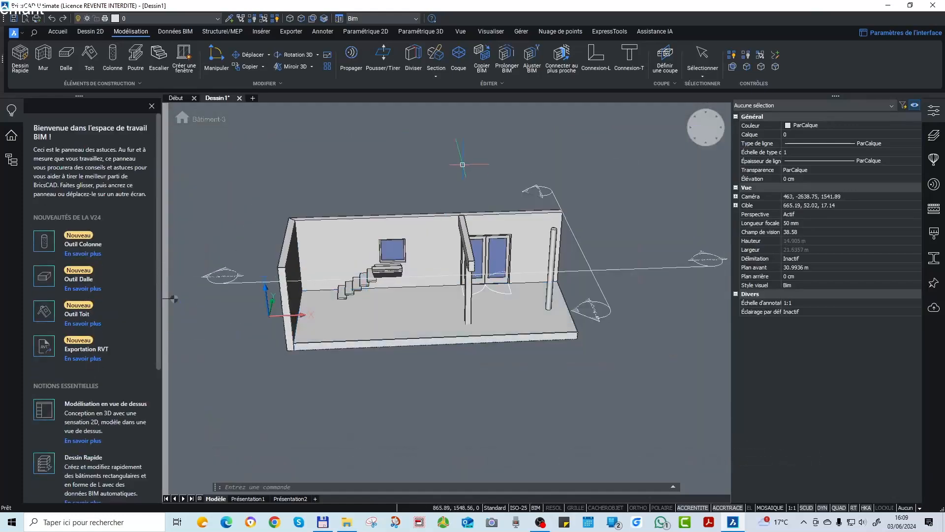